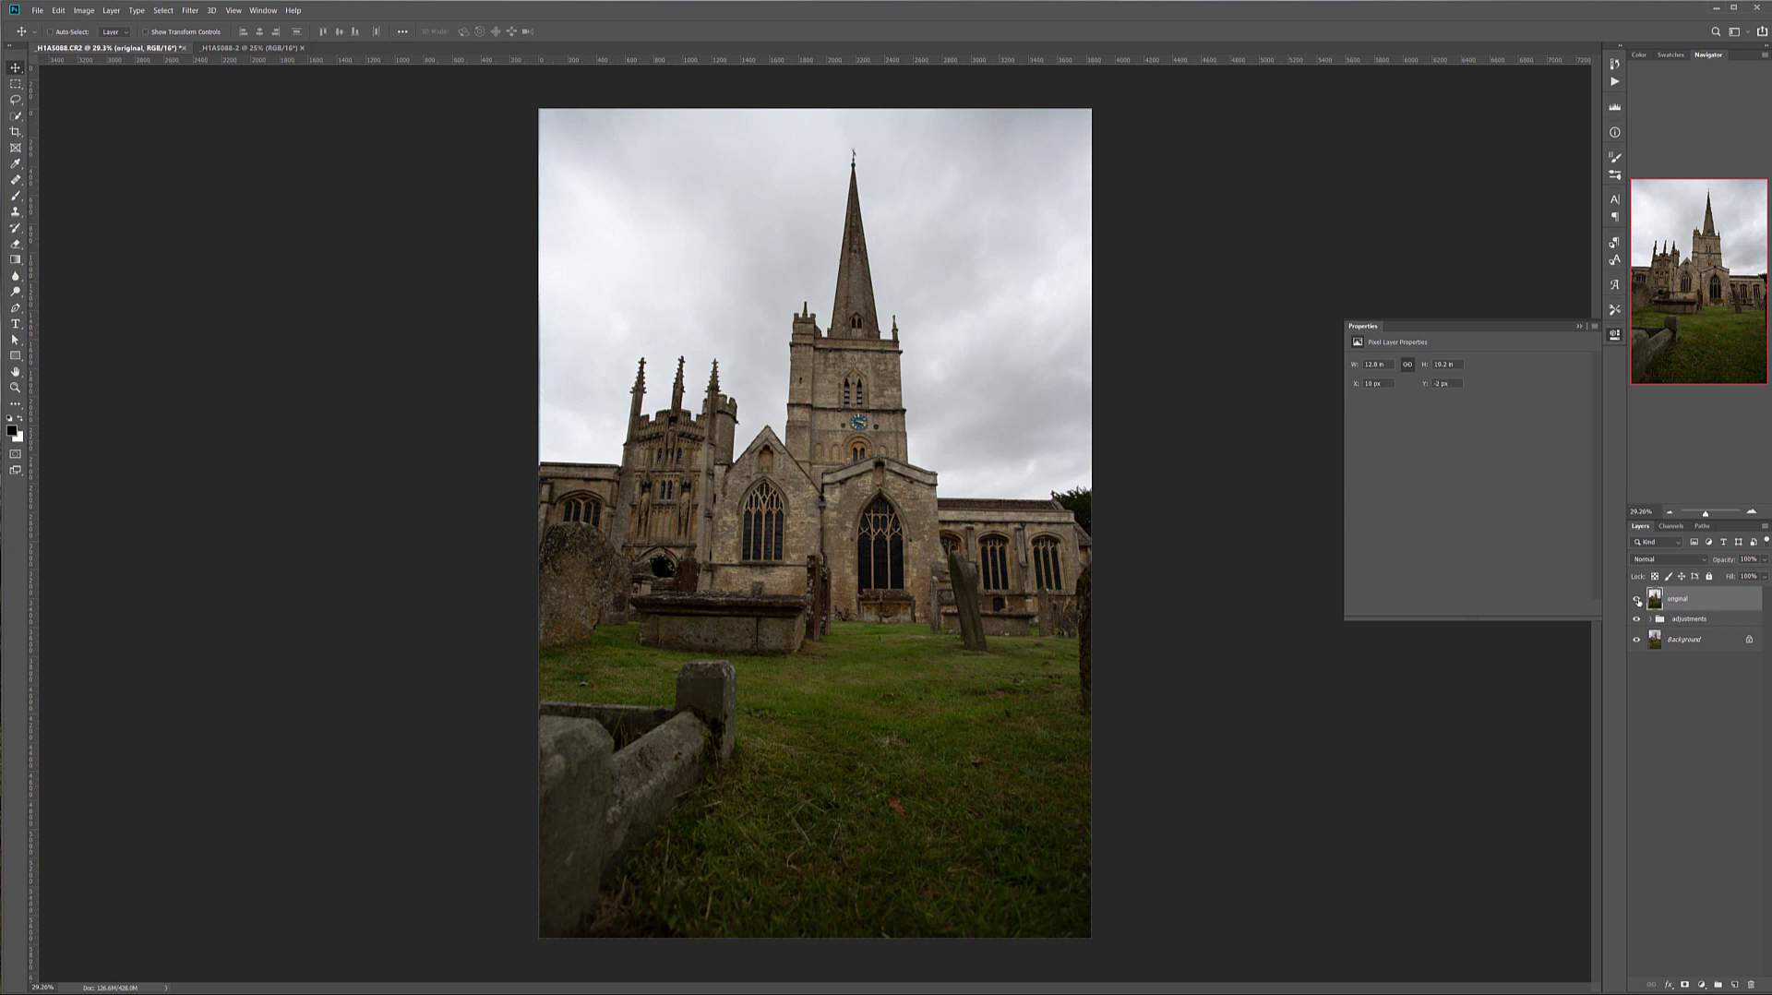
Compare the edited church photo with the unedited version by toggling the original layer, including a close-up of the stonework.
left_click(1638, 601)
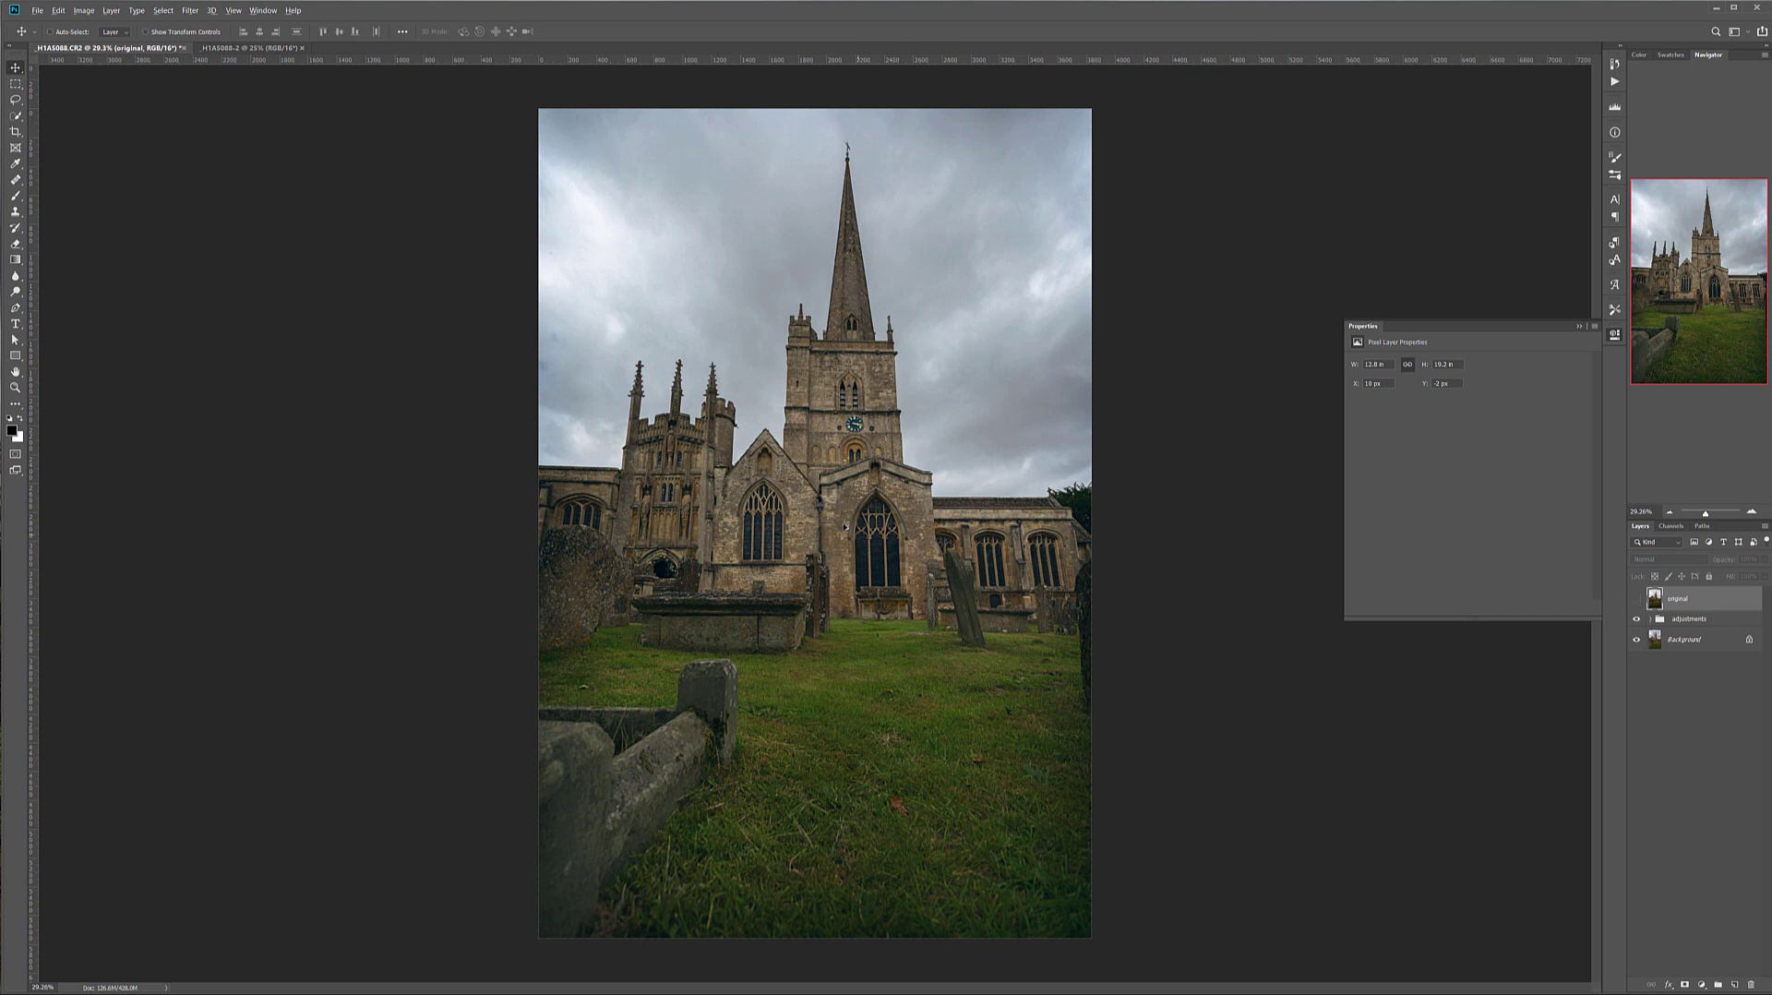
scroll(840, 526, "up", 10)
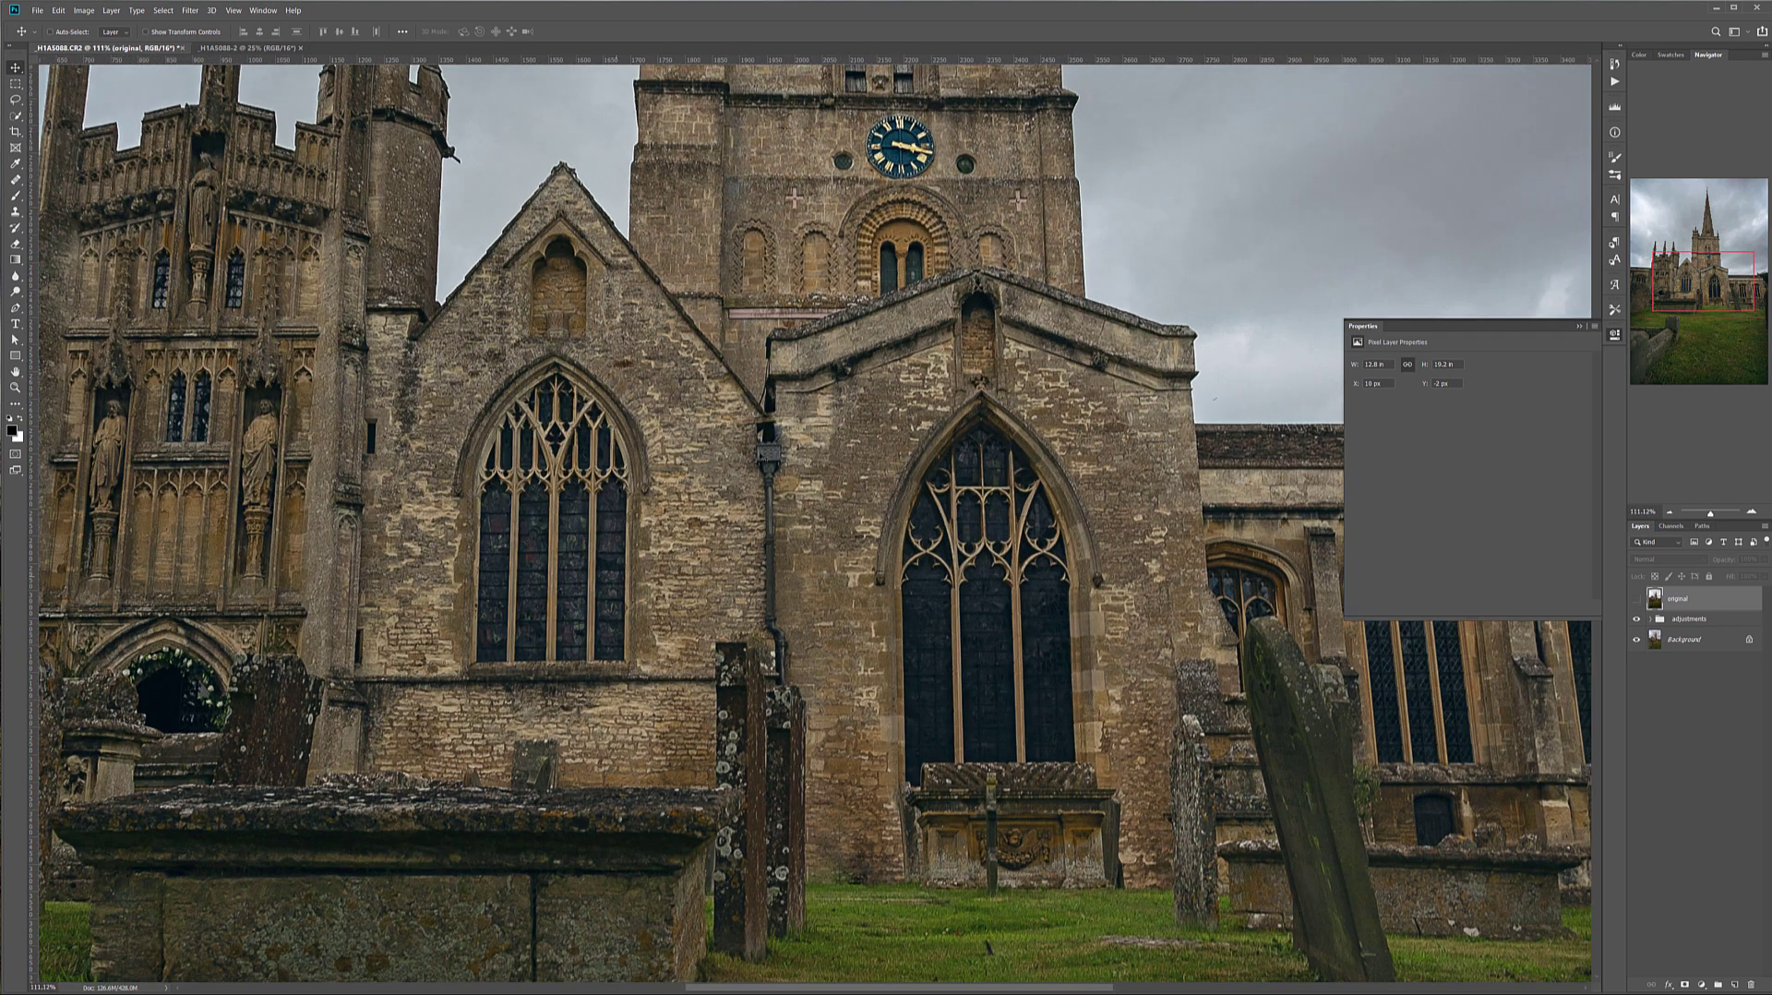
left_click(1638, 600)
left_click(1637, 600)
scroll(896, 557, "down", 8)
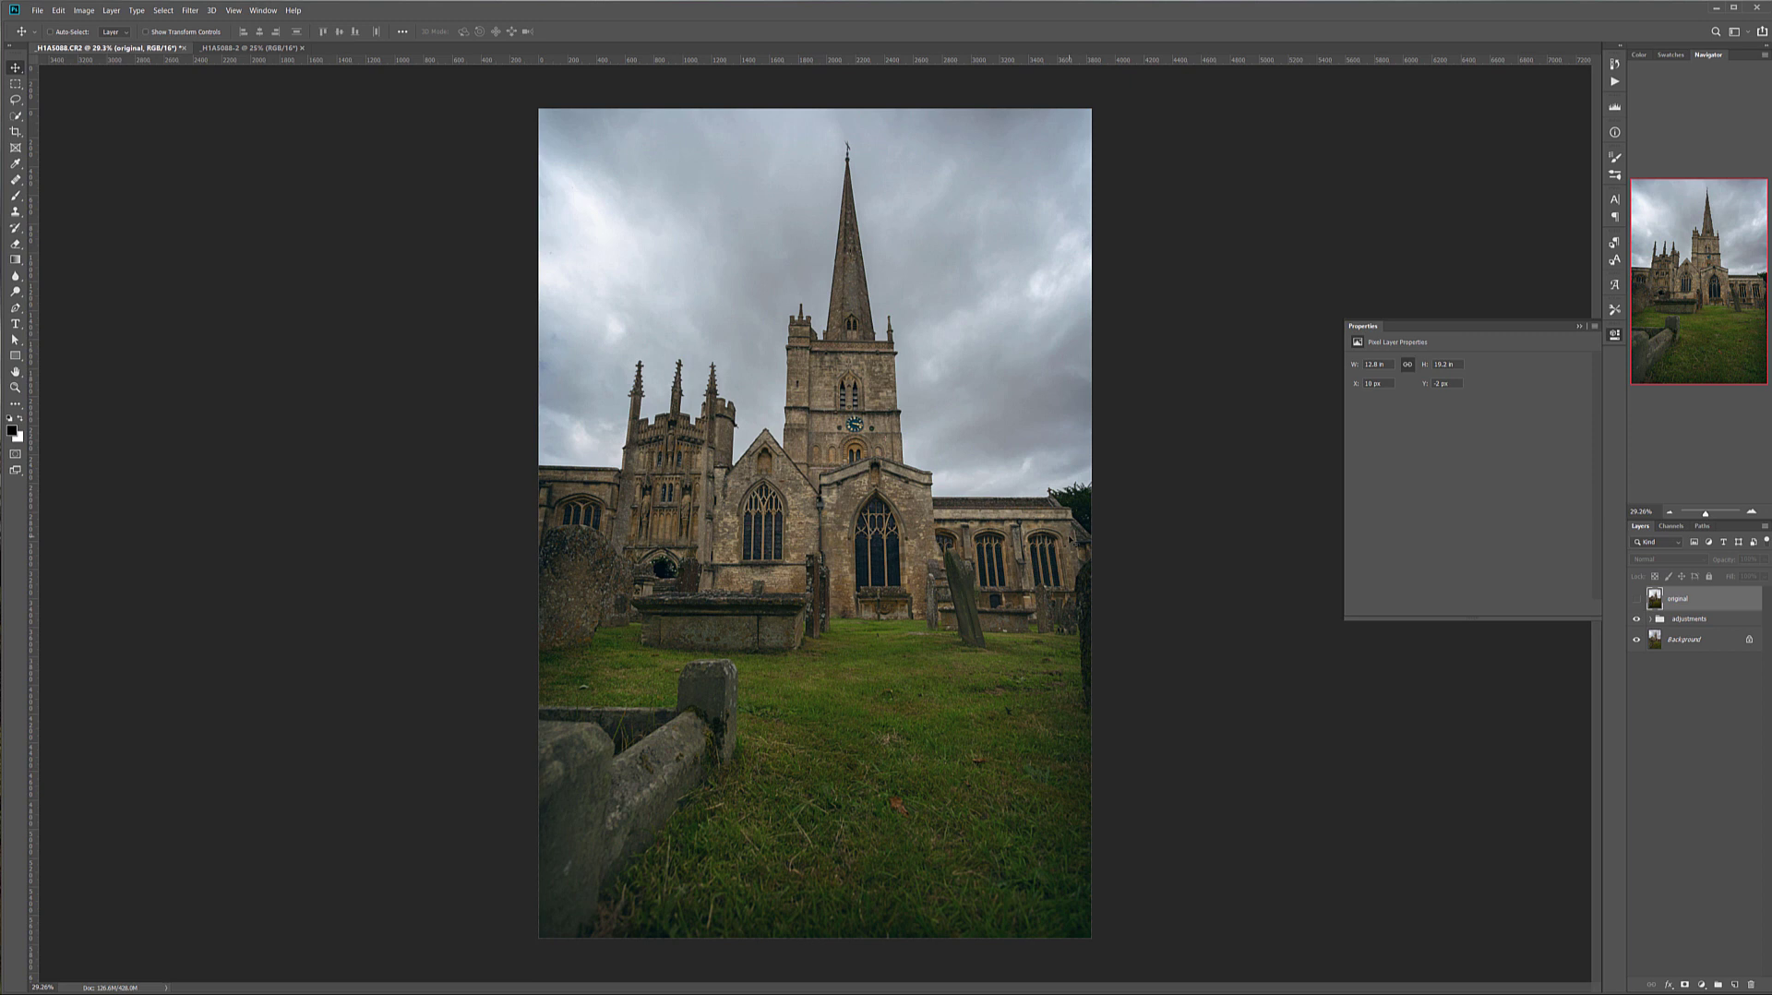
left_click(1637, 599)
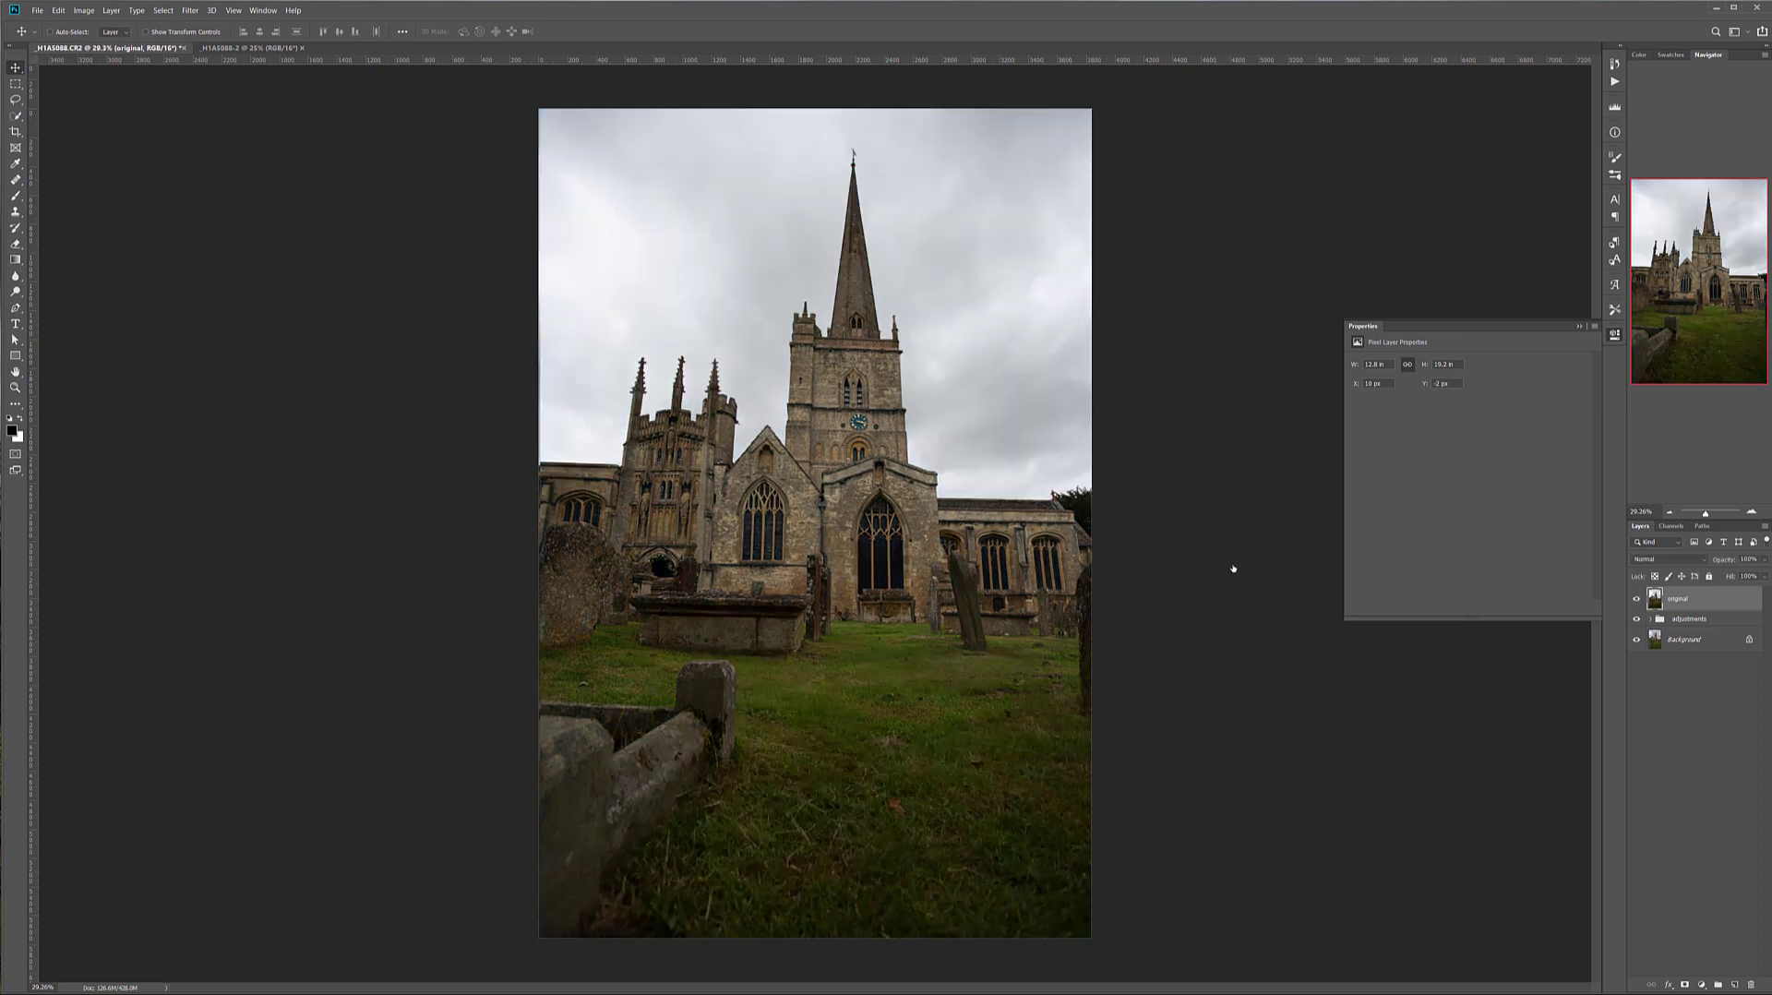
left_click(1635, 599)
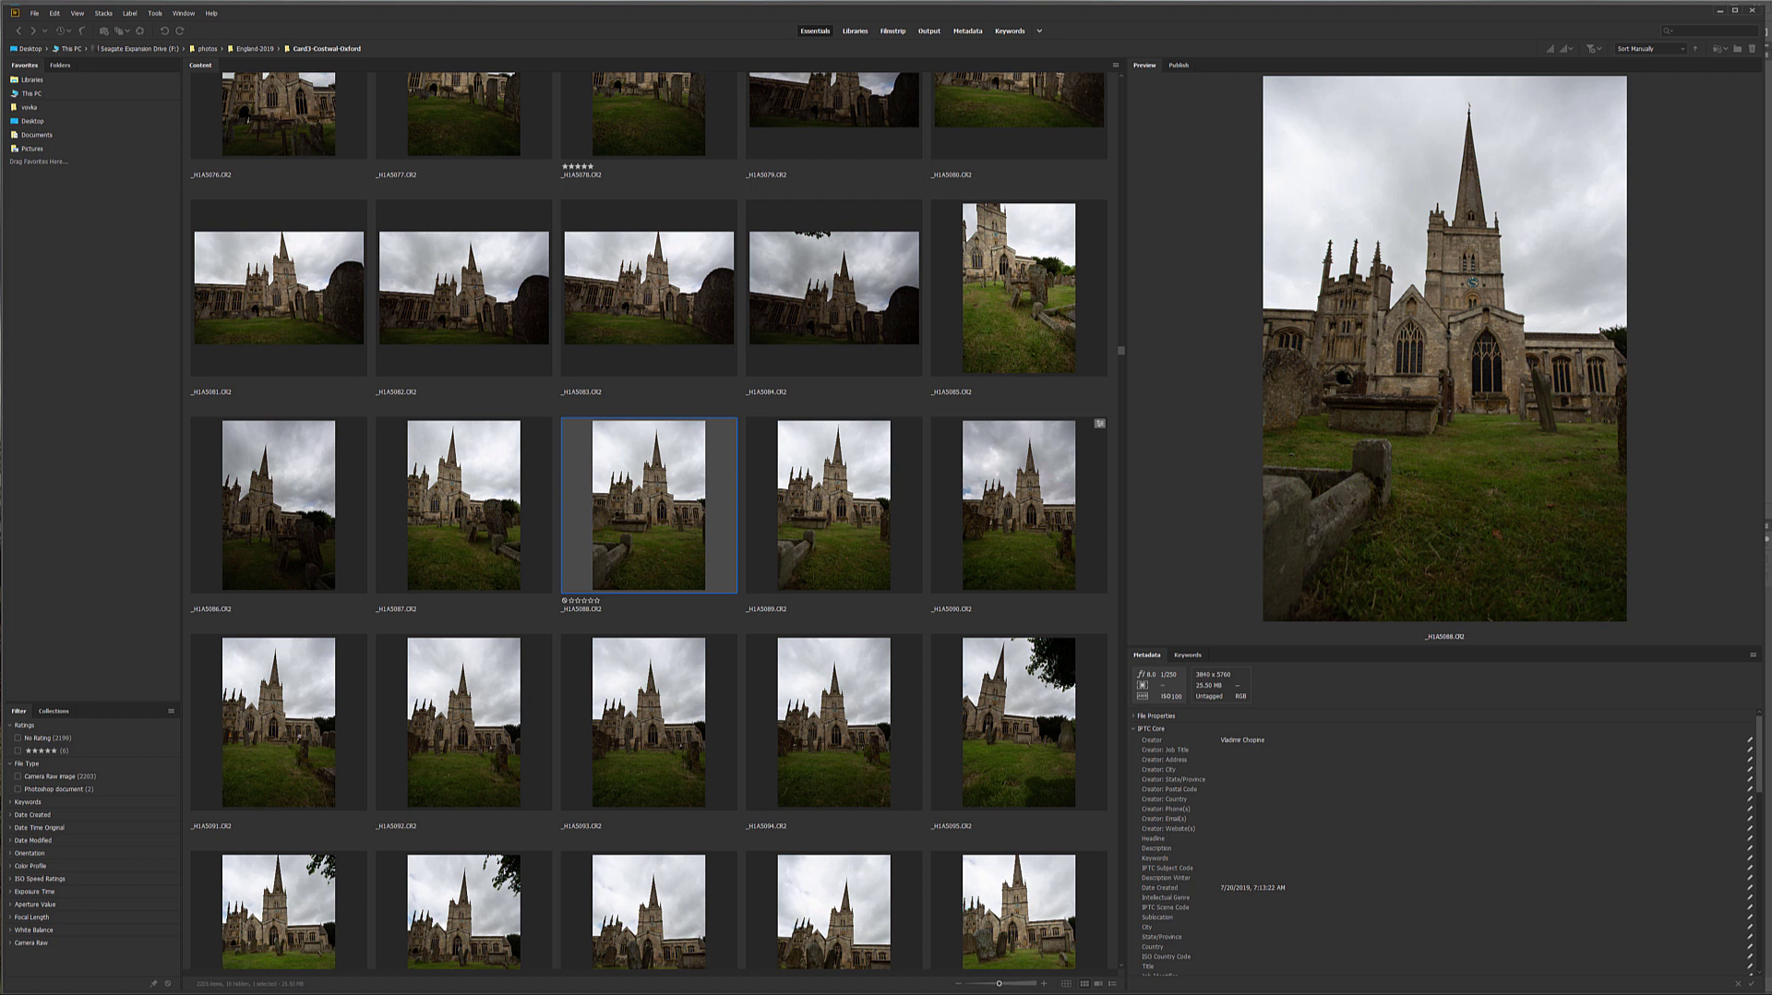
Open the selected church raw photo in Camera Raw and enable lens profile corrections.
double_click(659, 506)
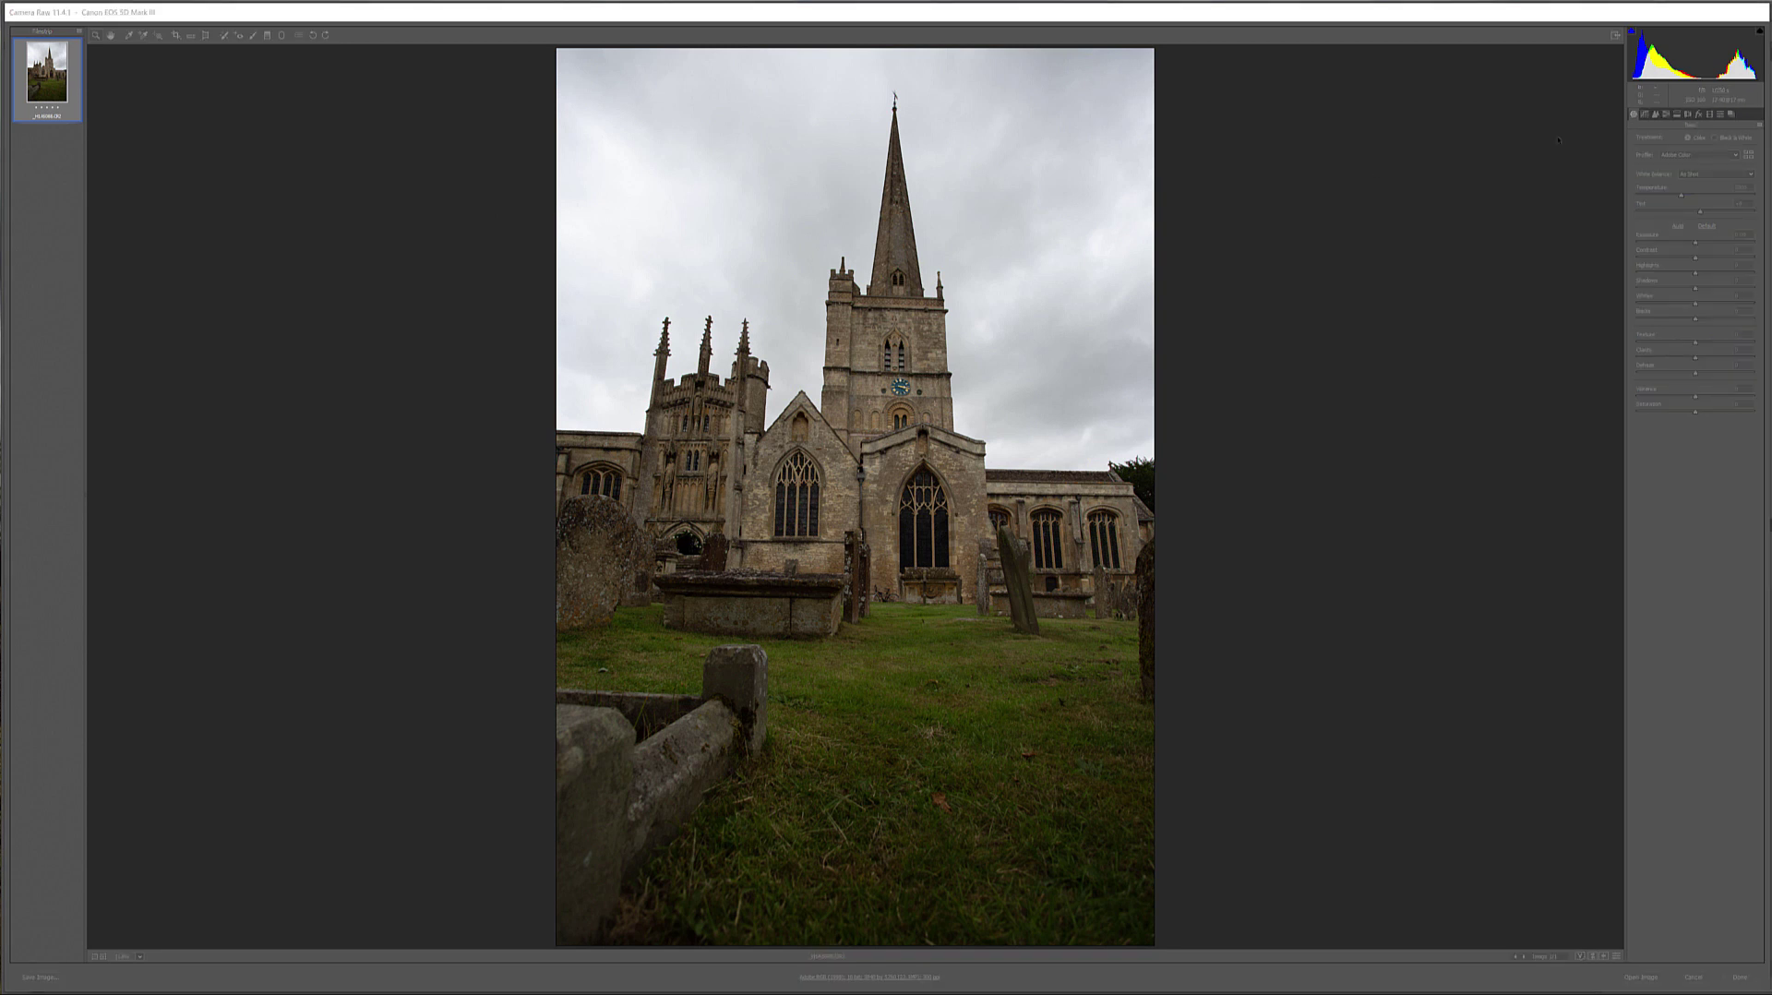
left_click(1687, 114)
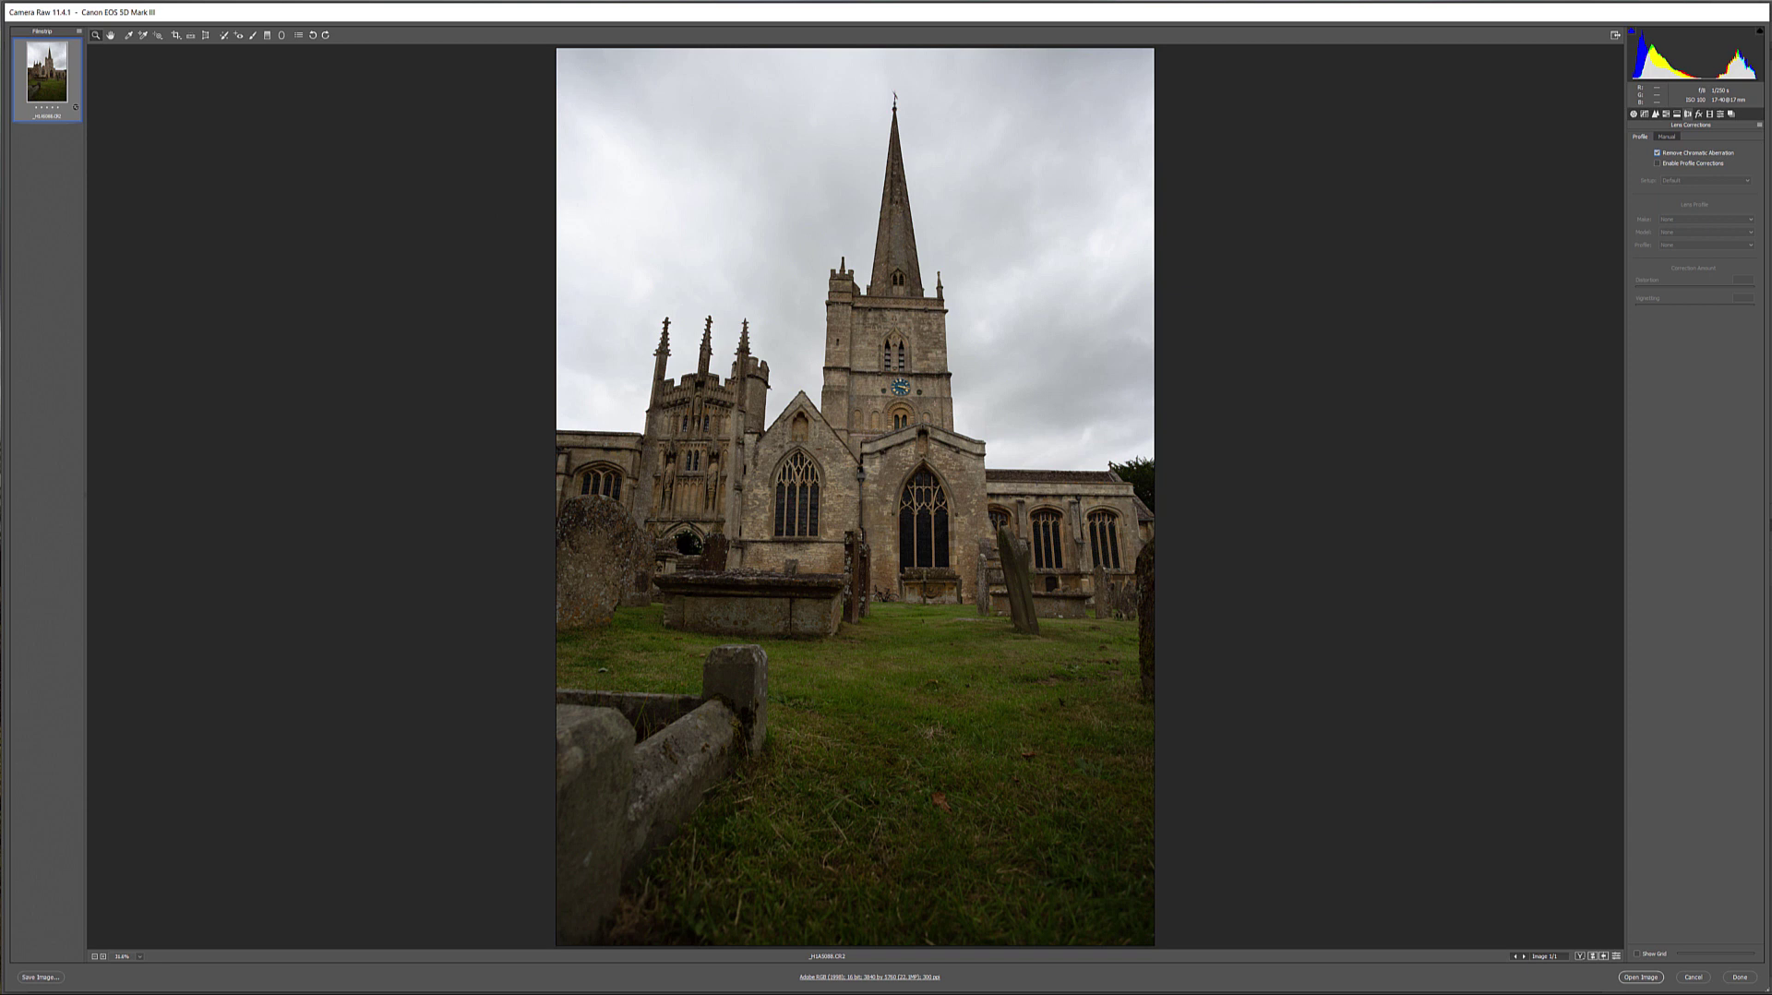
left_click(1660, 165)
left_click(1658, 163)
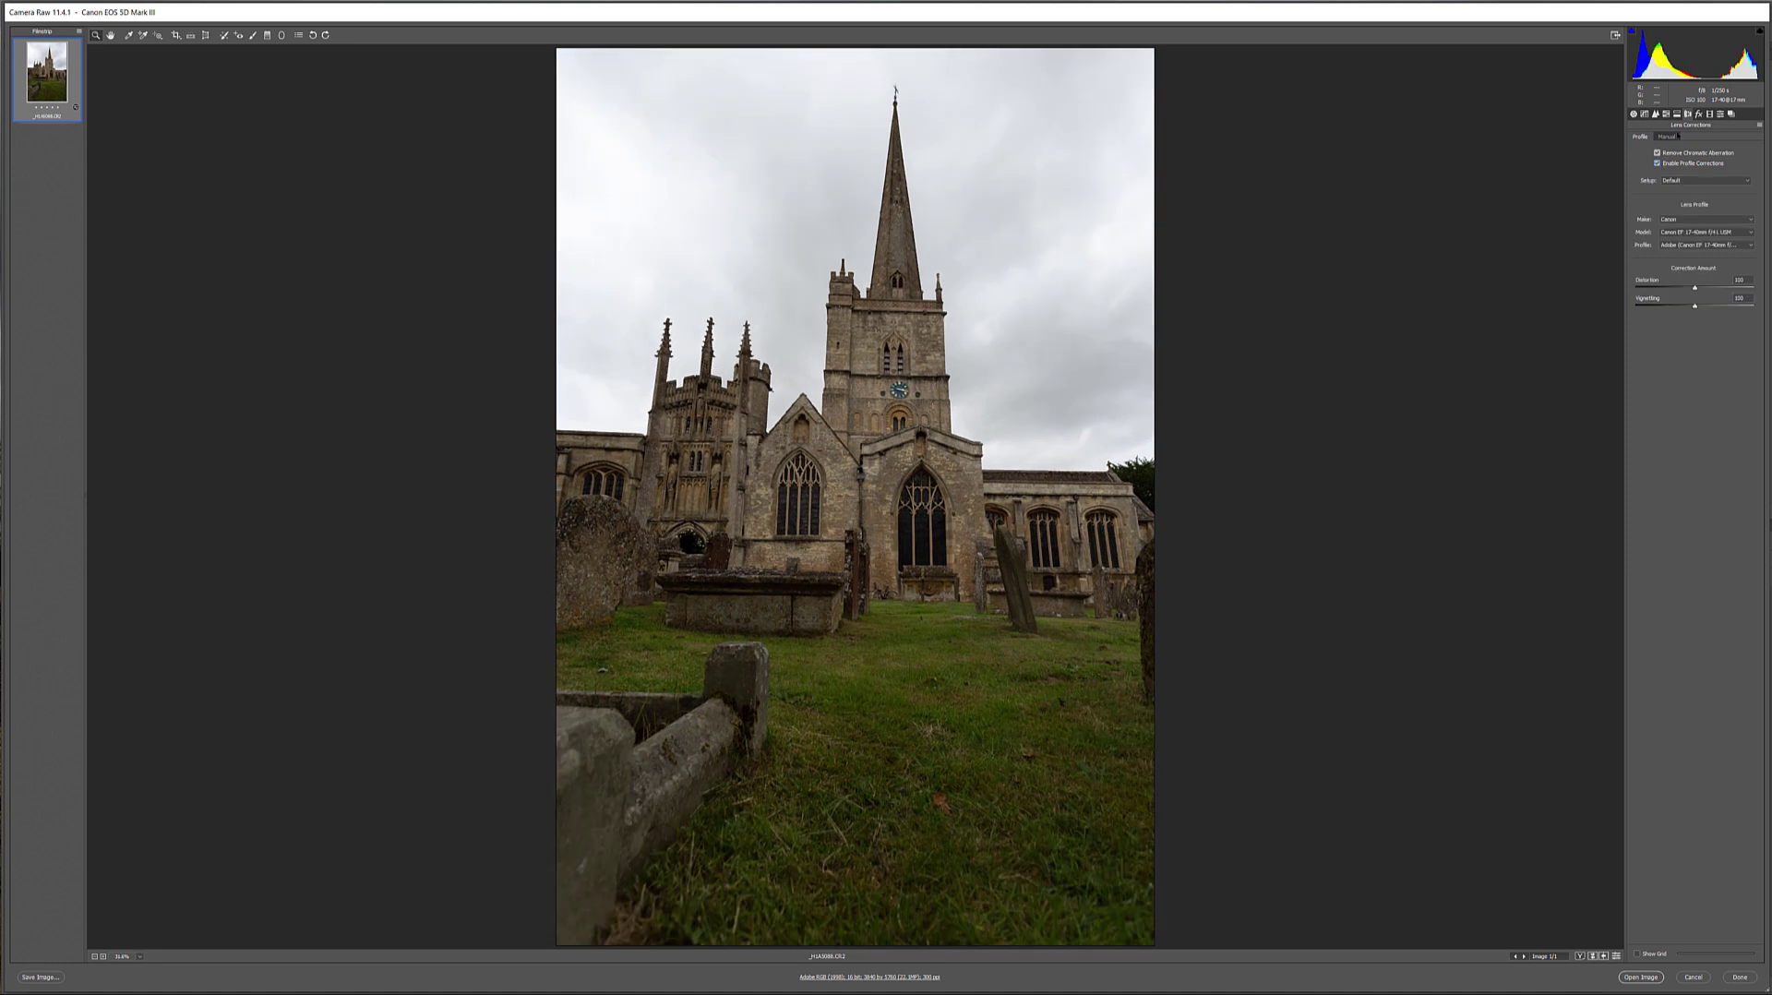
Set the sharpening amount to 75 and check the detail on the church tower's stonework.
left_click(1654, 115)
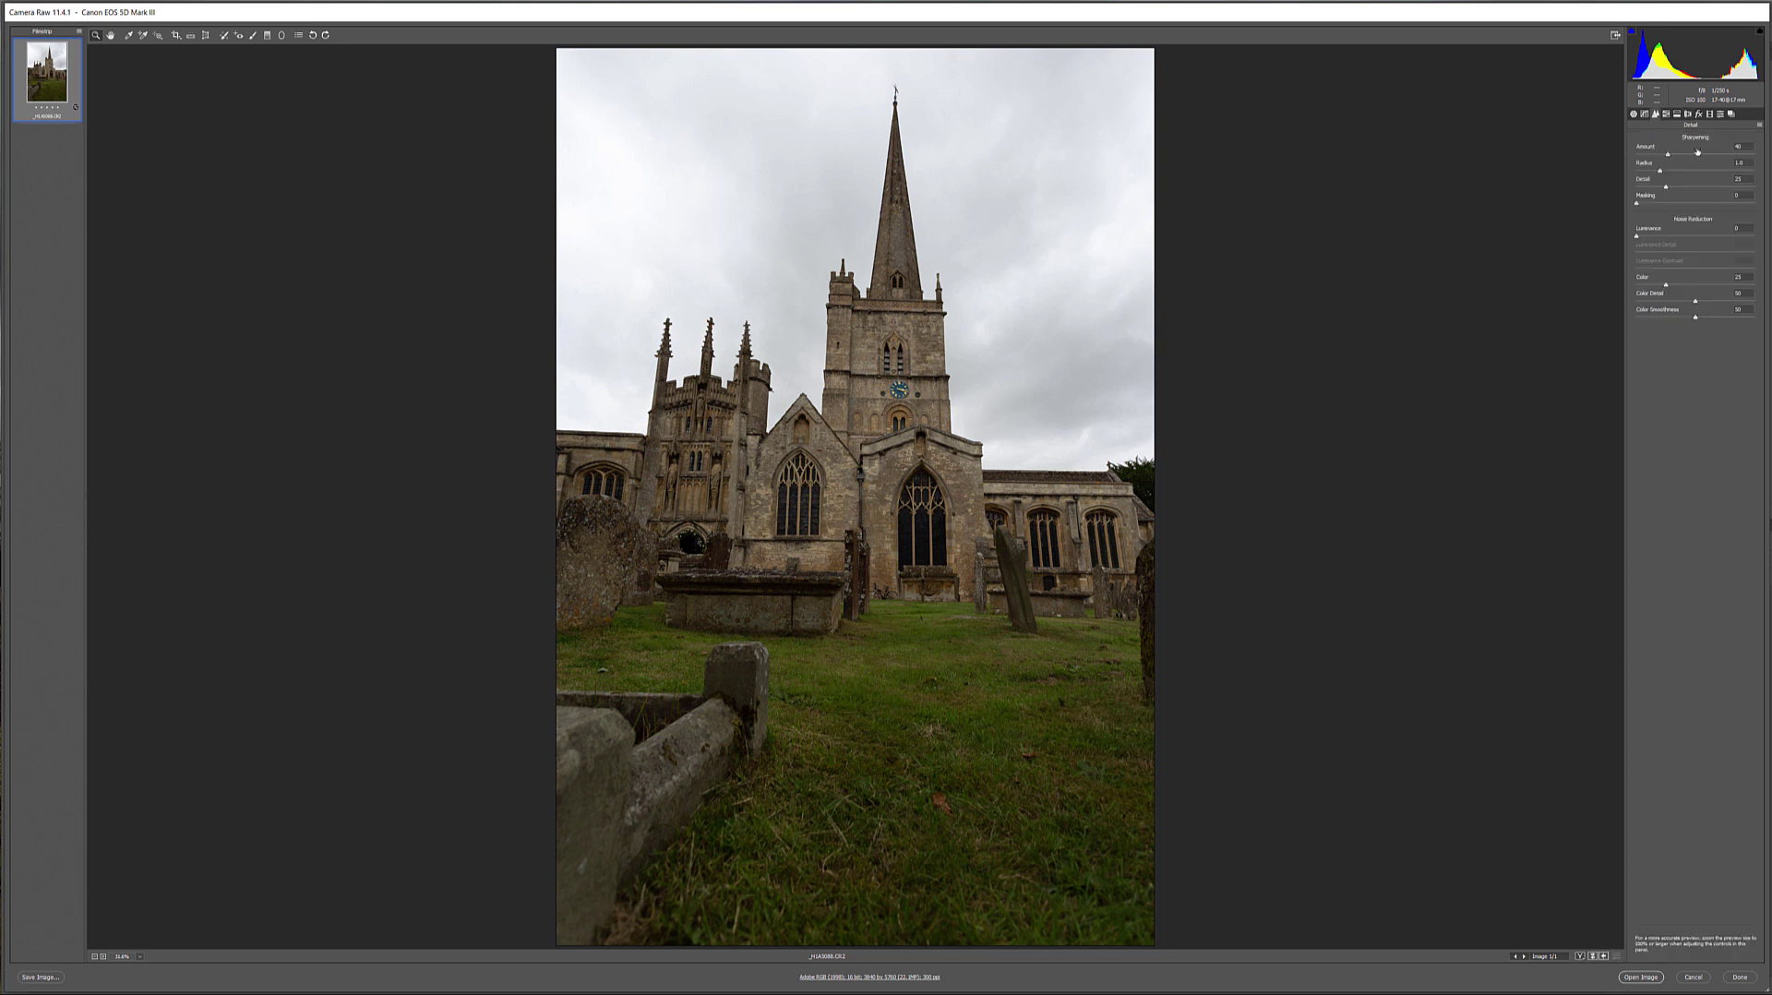
left_click_drag(923, 323, 1176, 510)
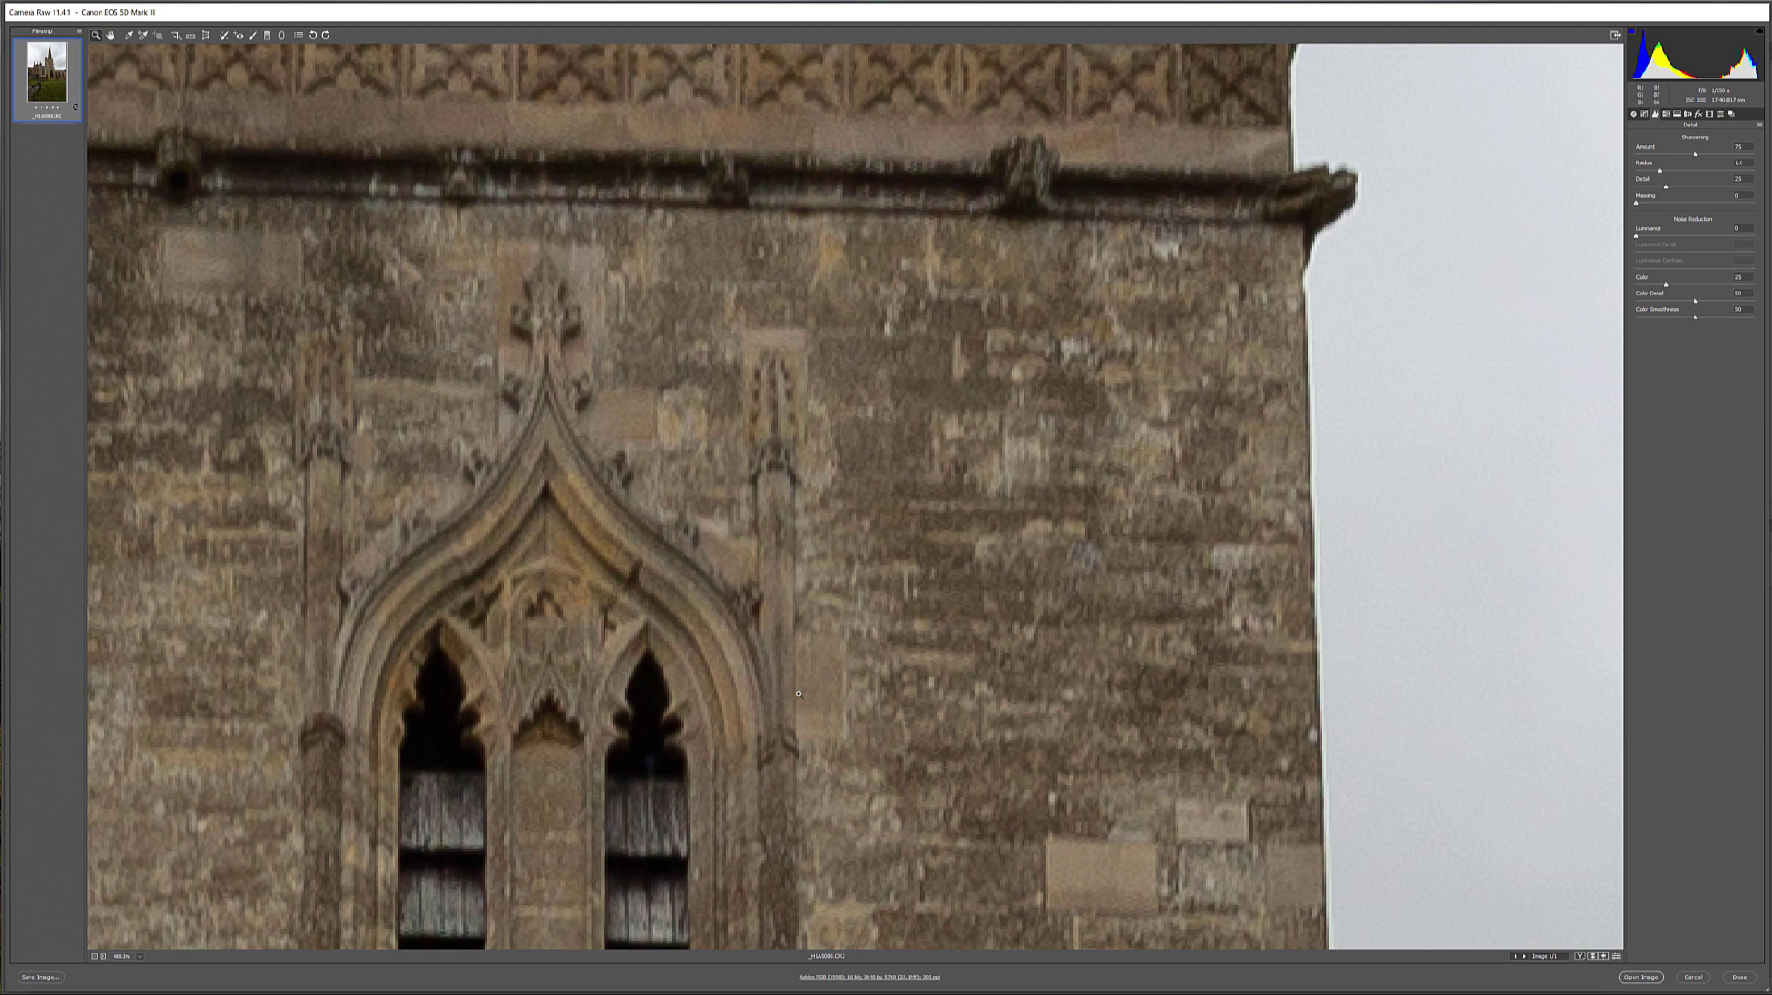
left_click_drag(942, 476, 802, 526)
left_click_drag(911, 583, 982, 389)
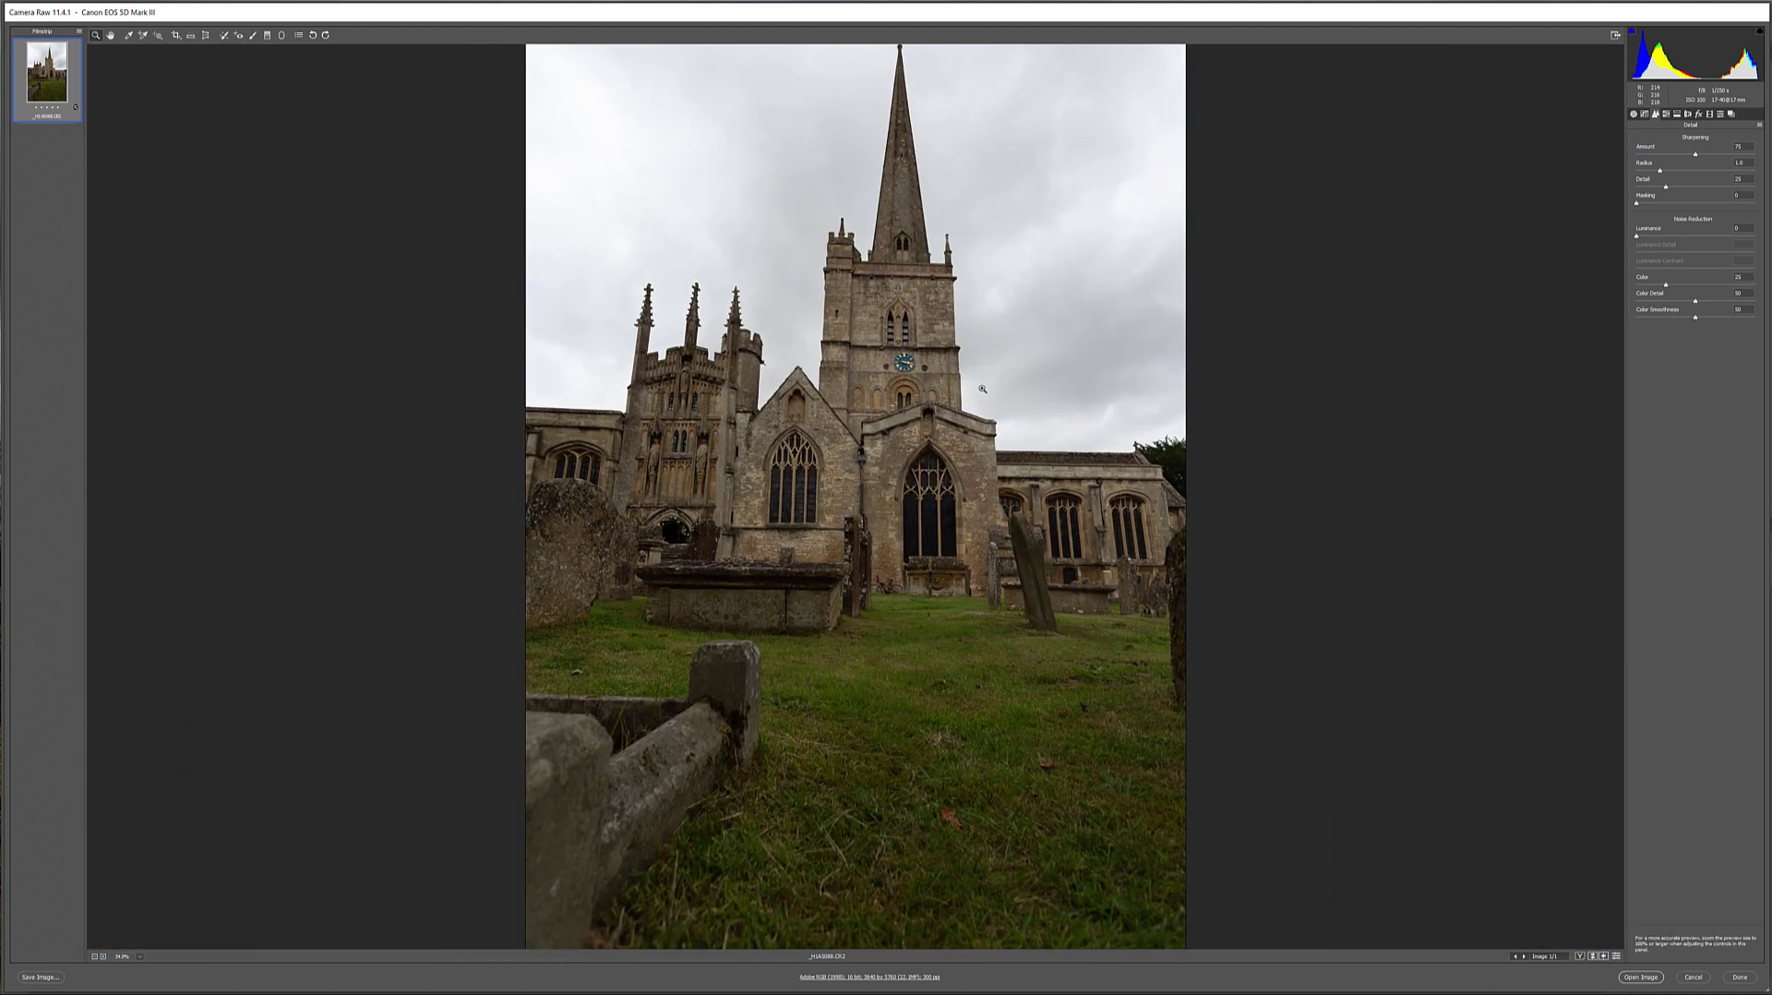
left_click(958, 396)
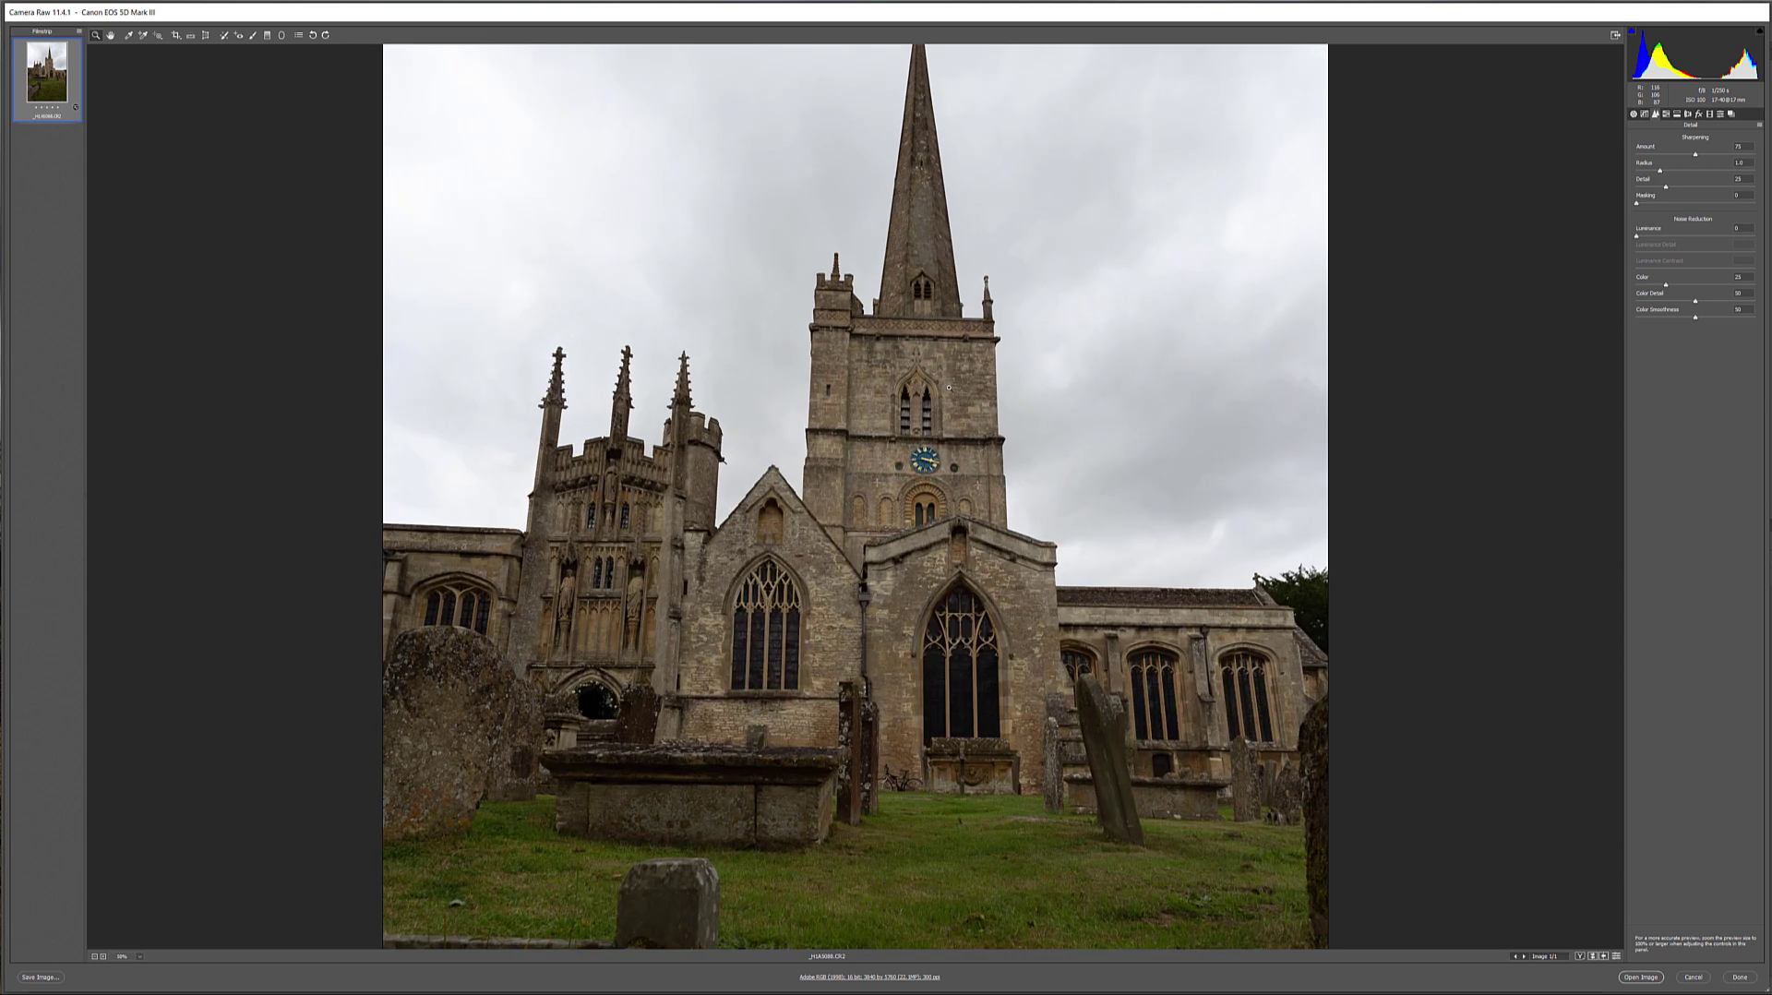
key("alt")
left_click(932, 399, "alt")
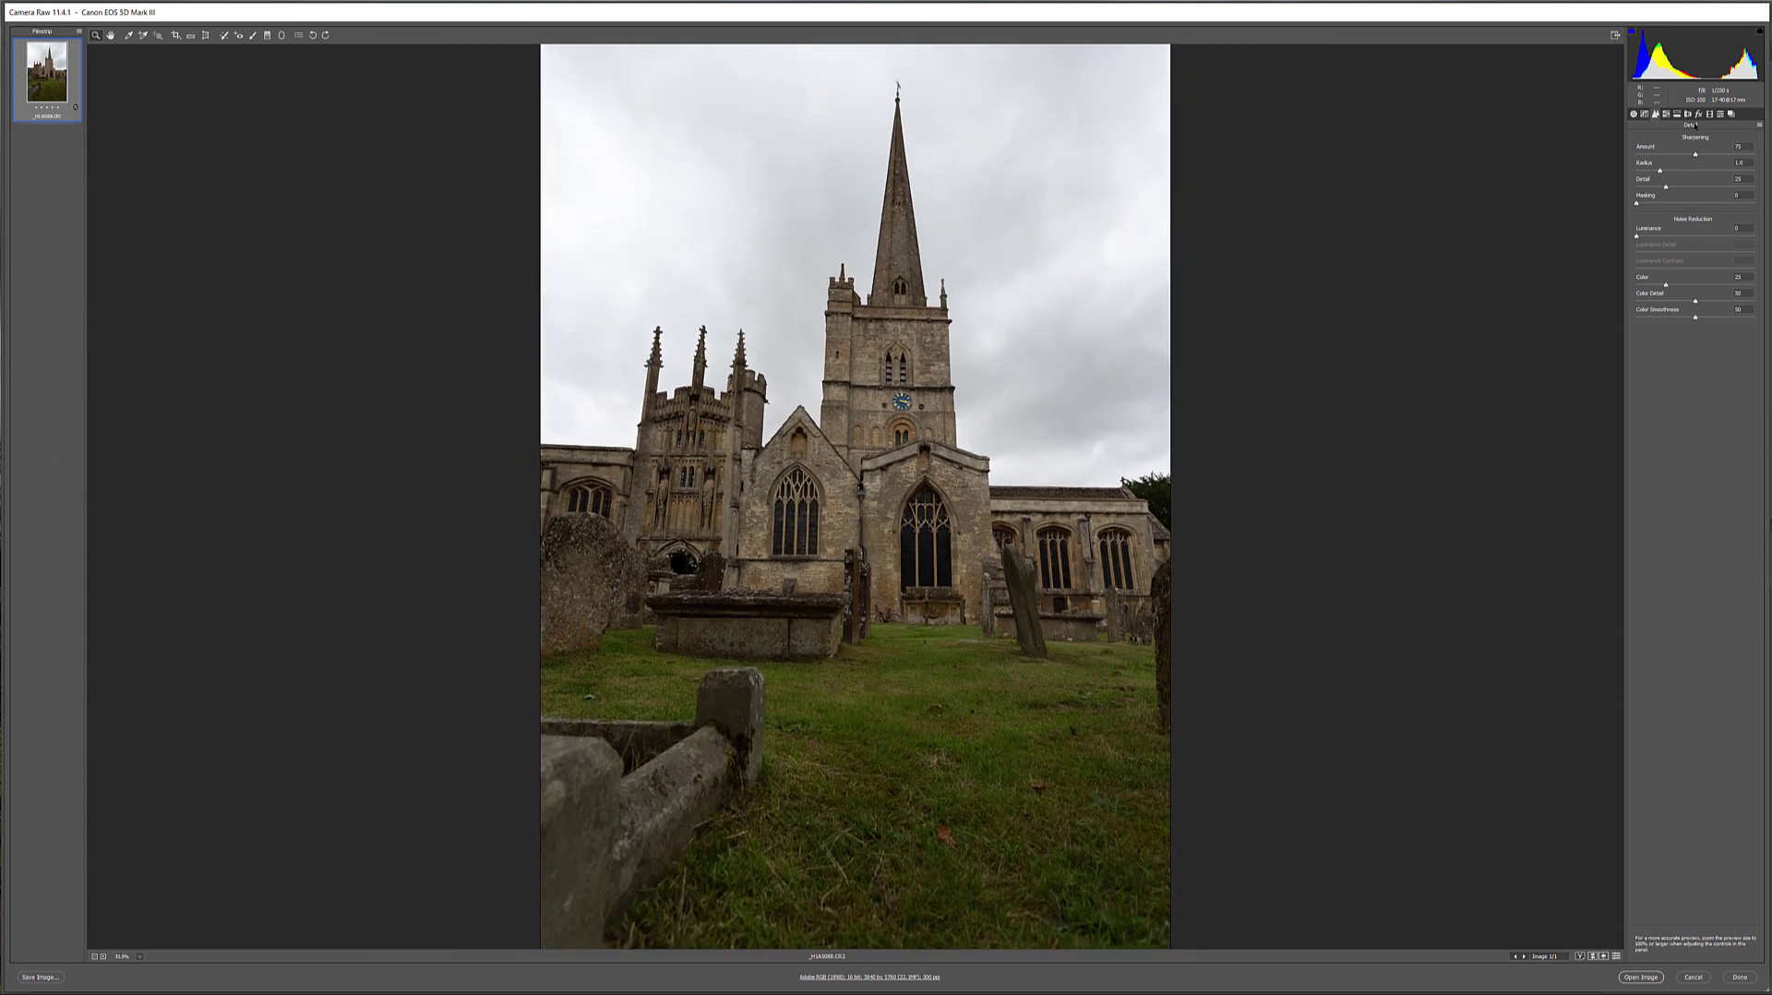
Set Highlights to -100 and Shadows to about +15, checking the dark windows and gravestones up close.
left_click(1634, 114)
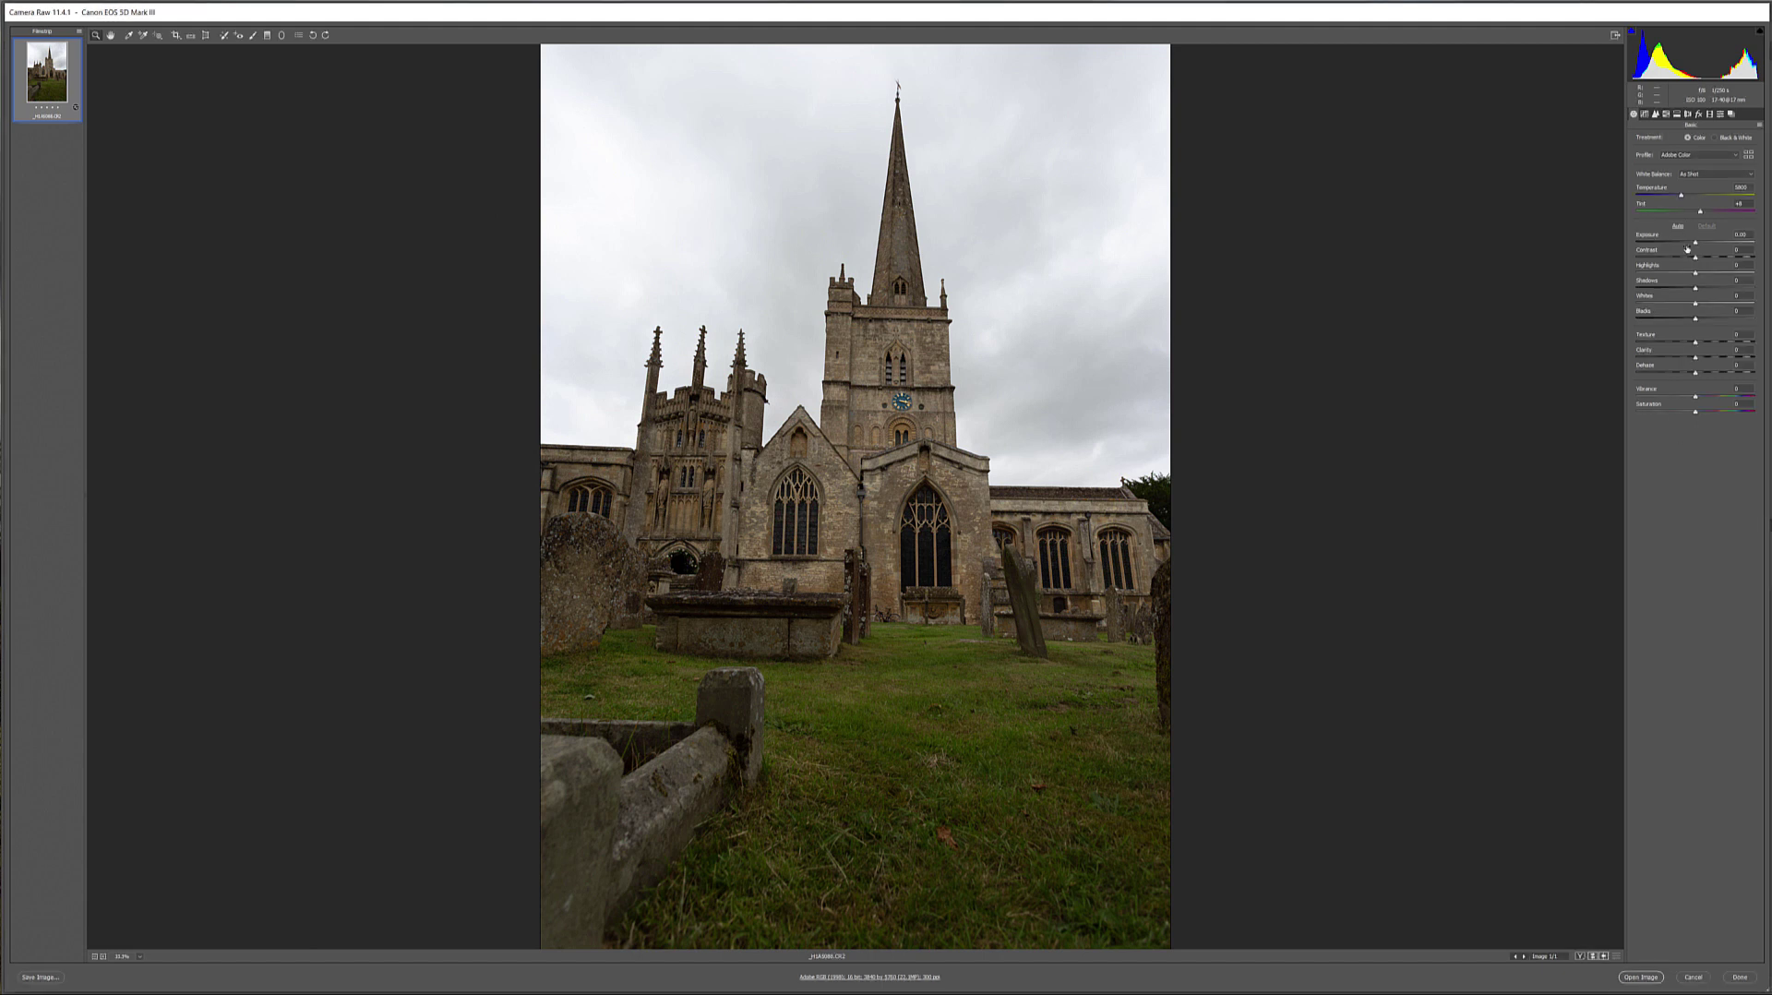
left_click_drag(1694, 270, 1511, 265)
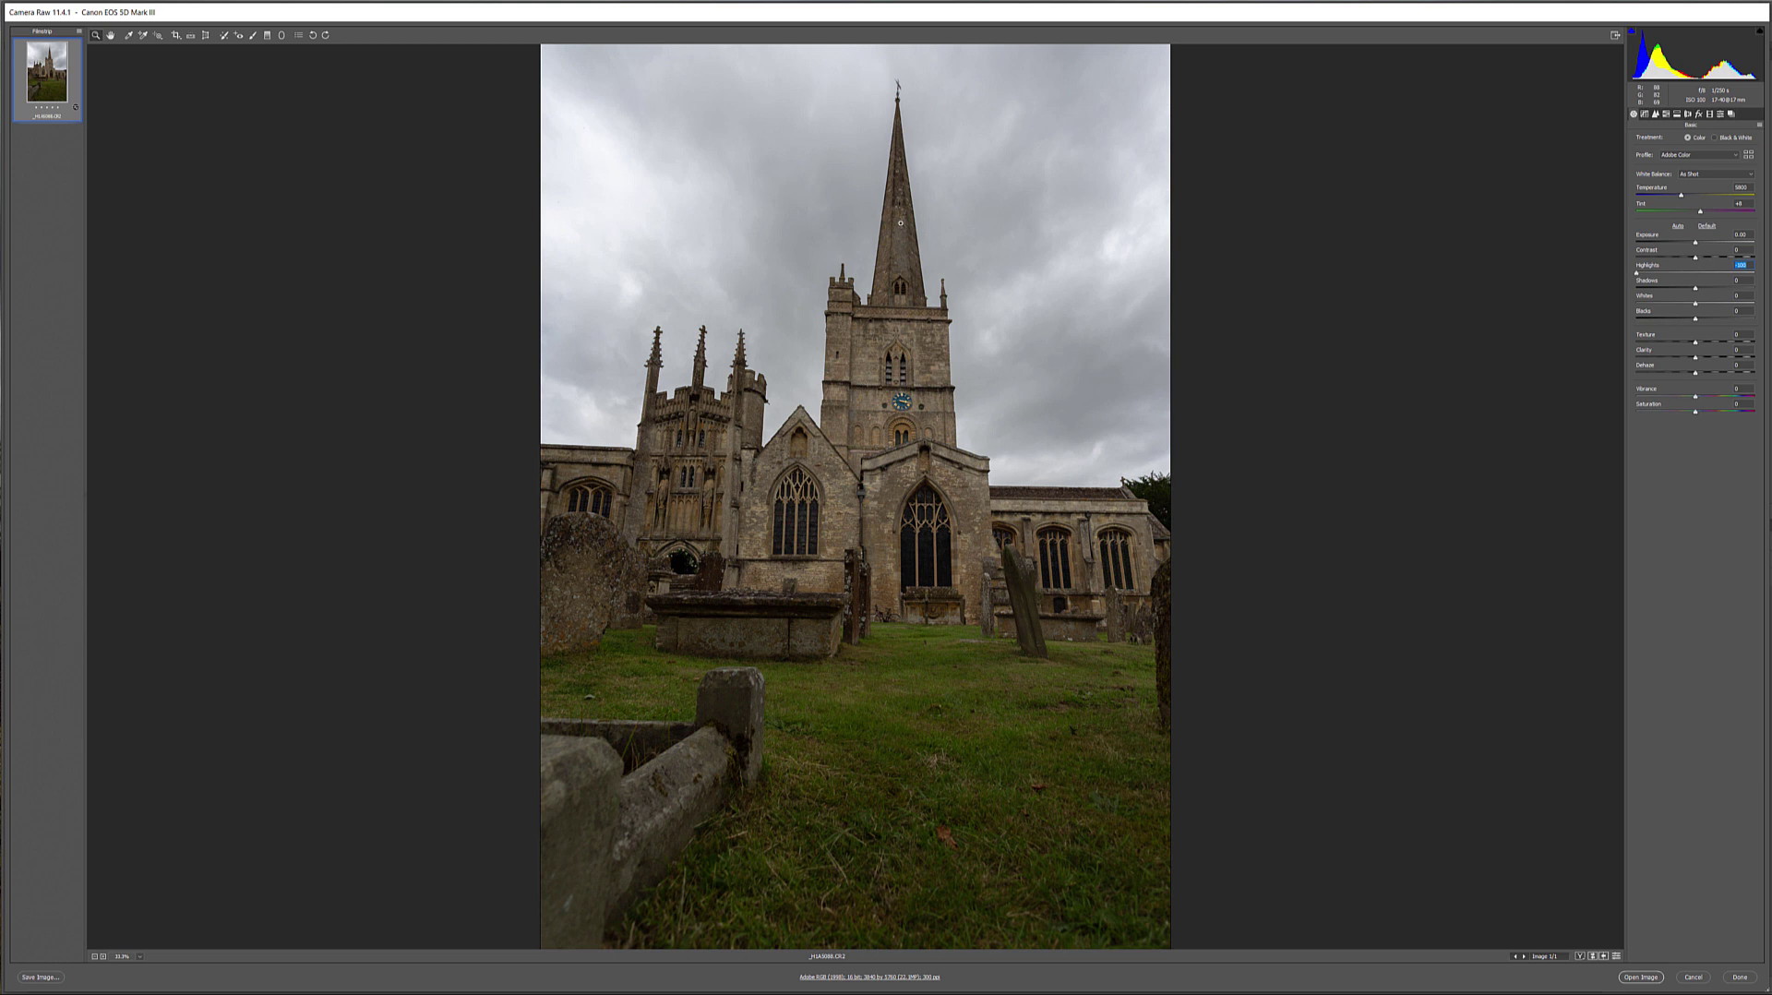
key("ctrl+minus")
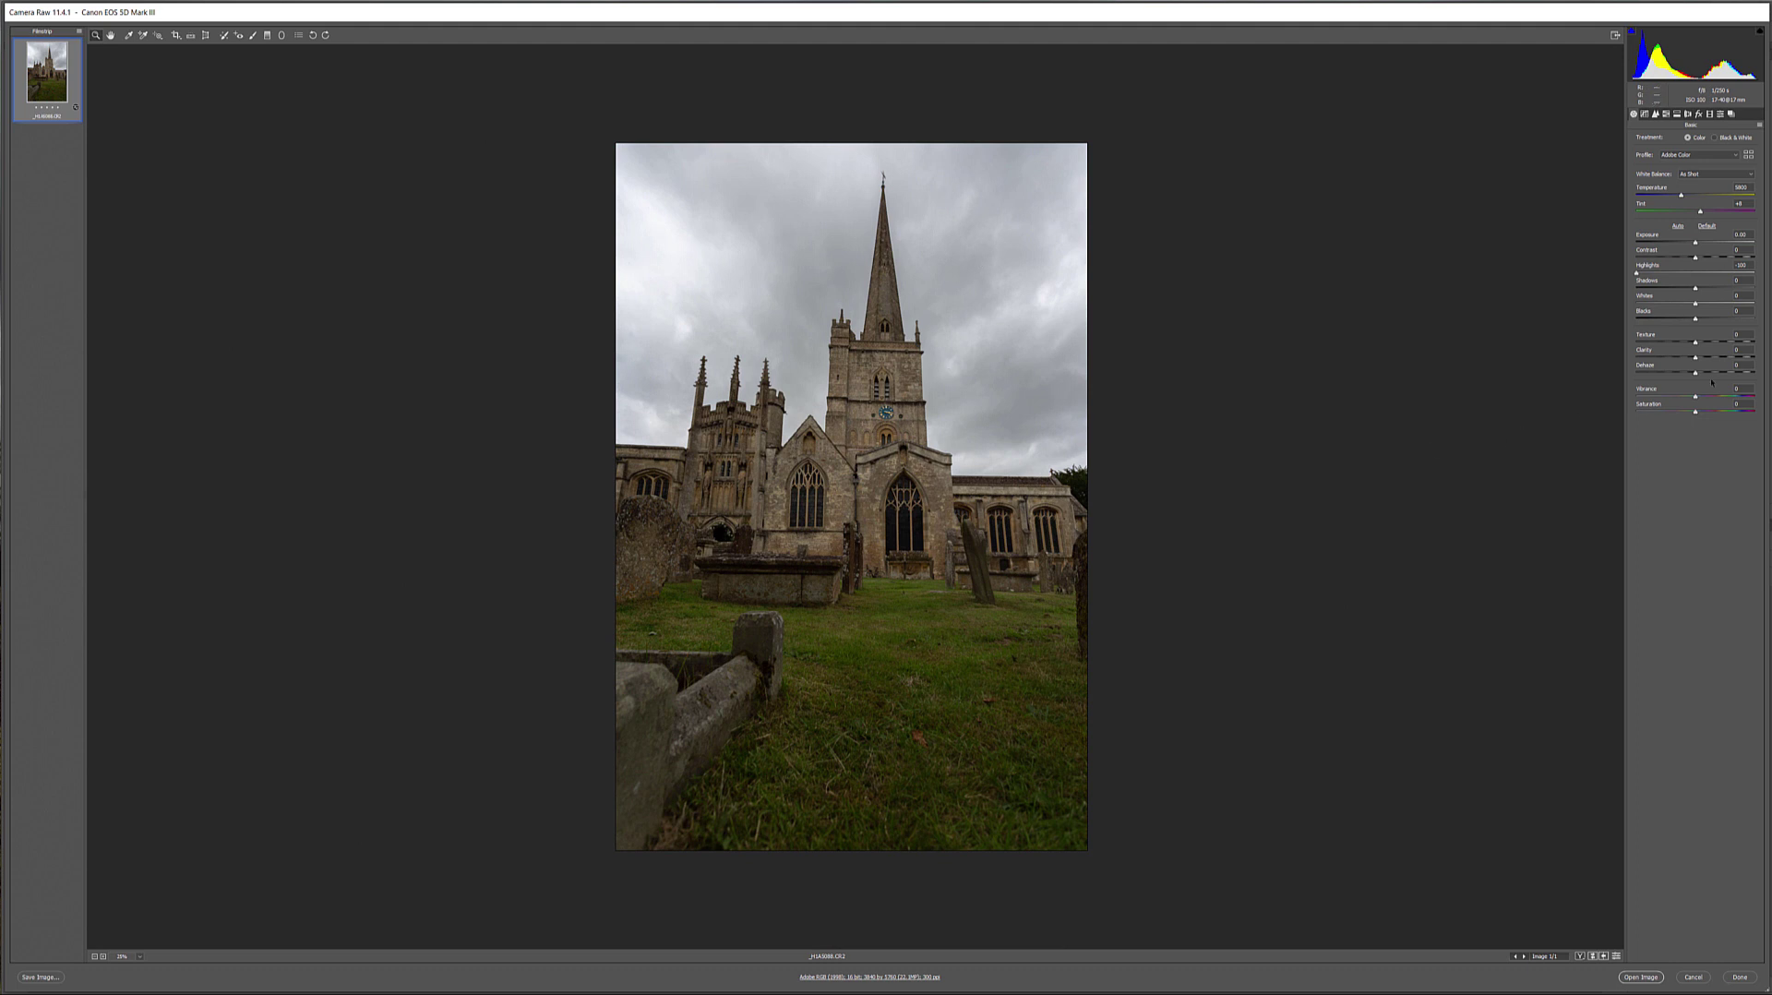
left_click_drag(1695, 288, 1754, 289)
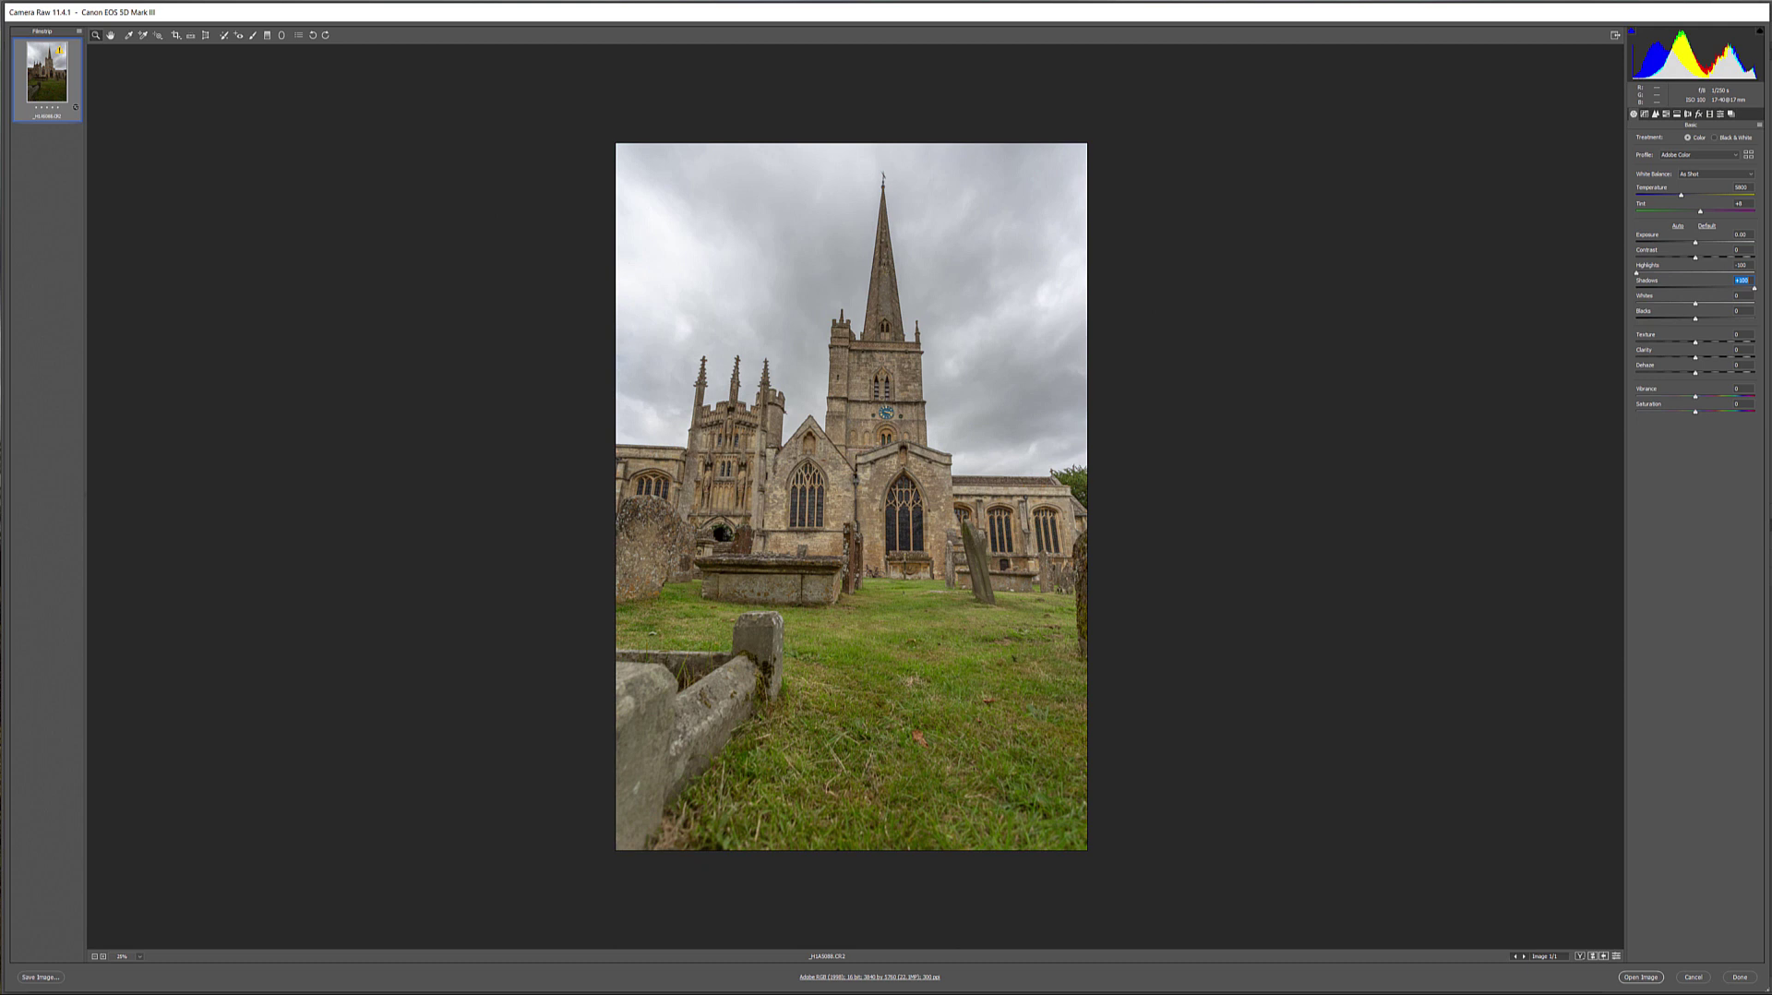
left_click_drag(892, 513, 1111, 662)
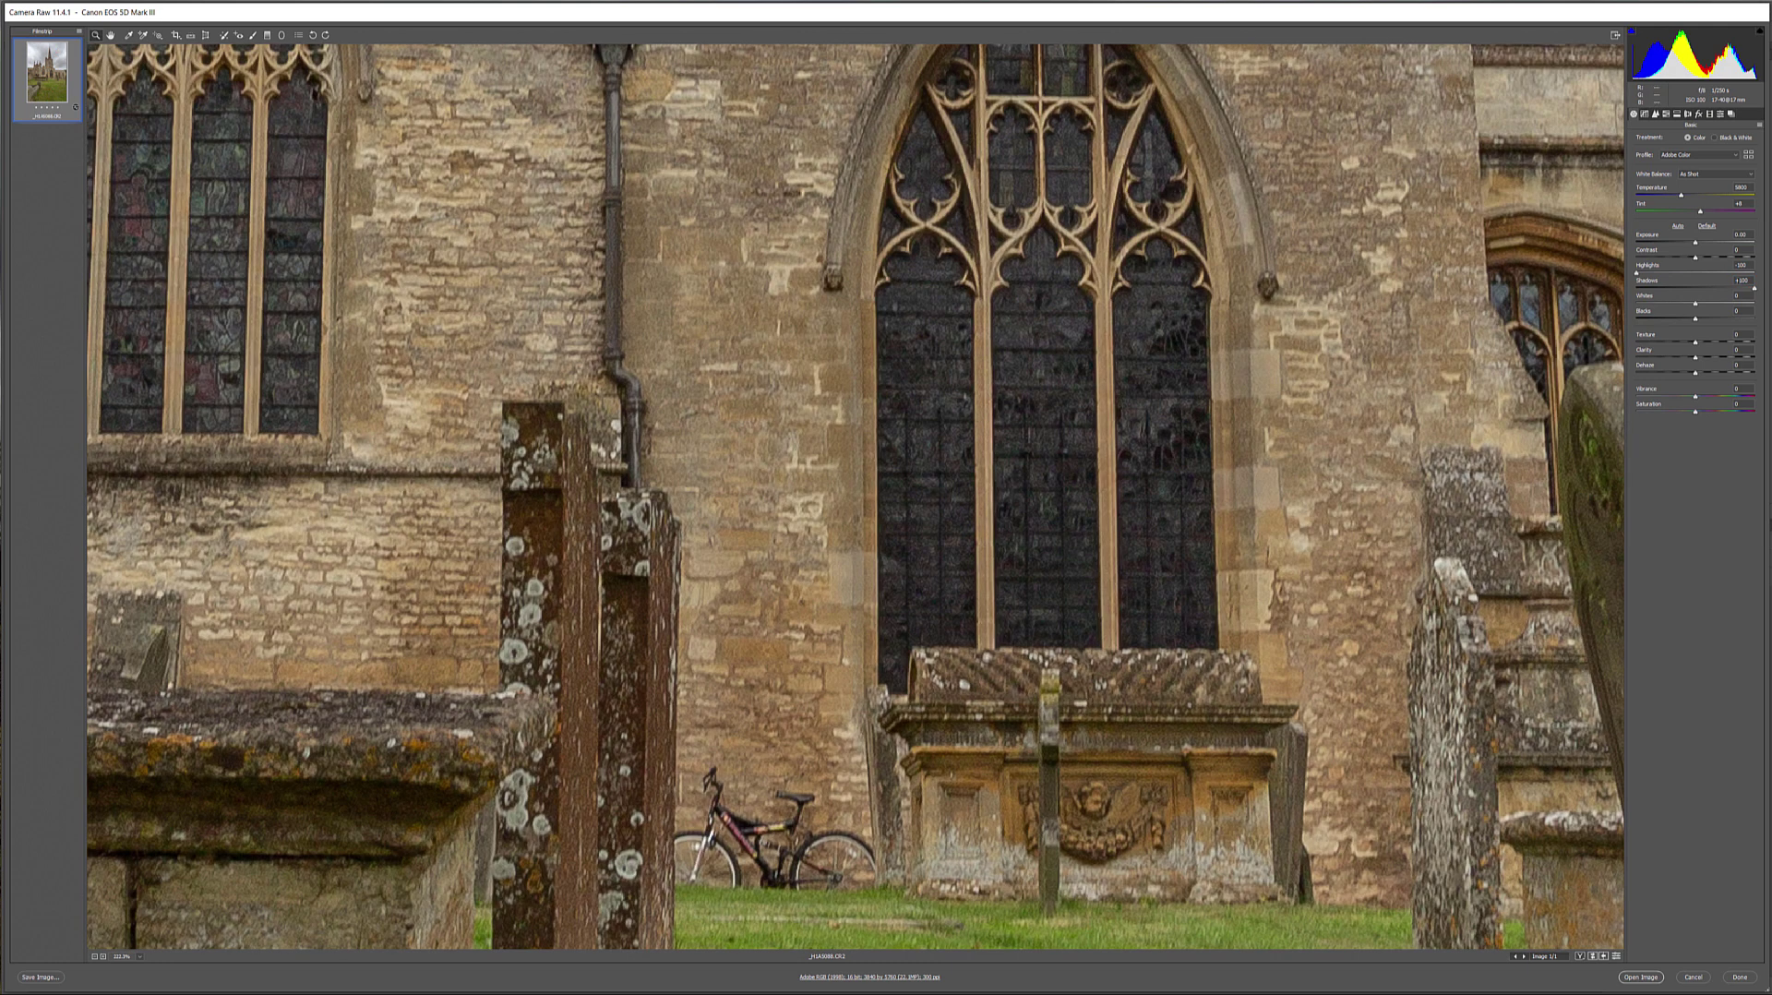
left_click_drag(1756, 289, 1707, 293)
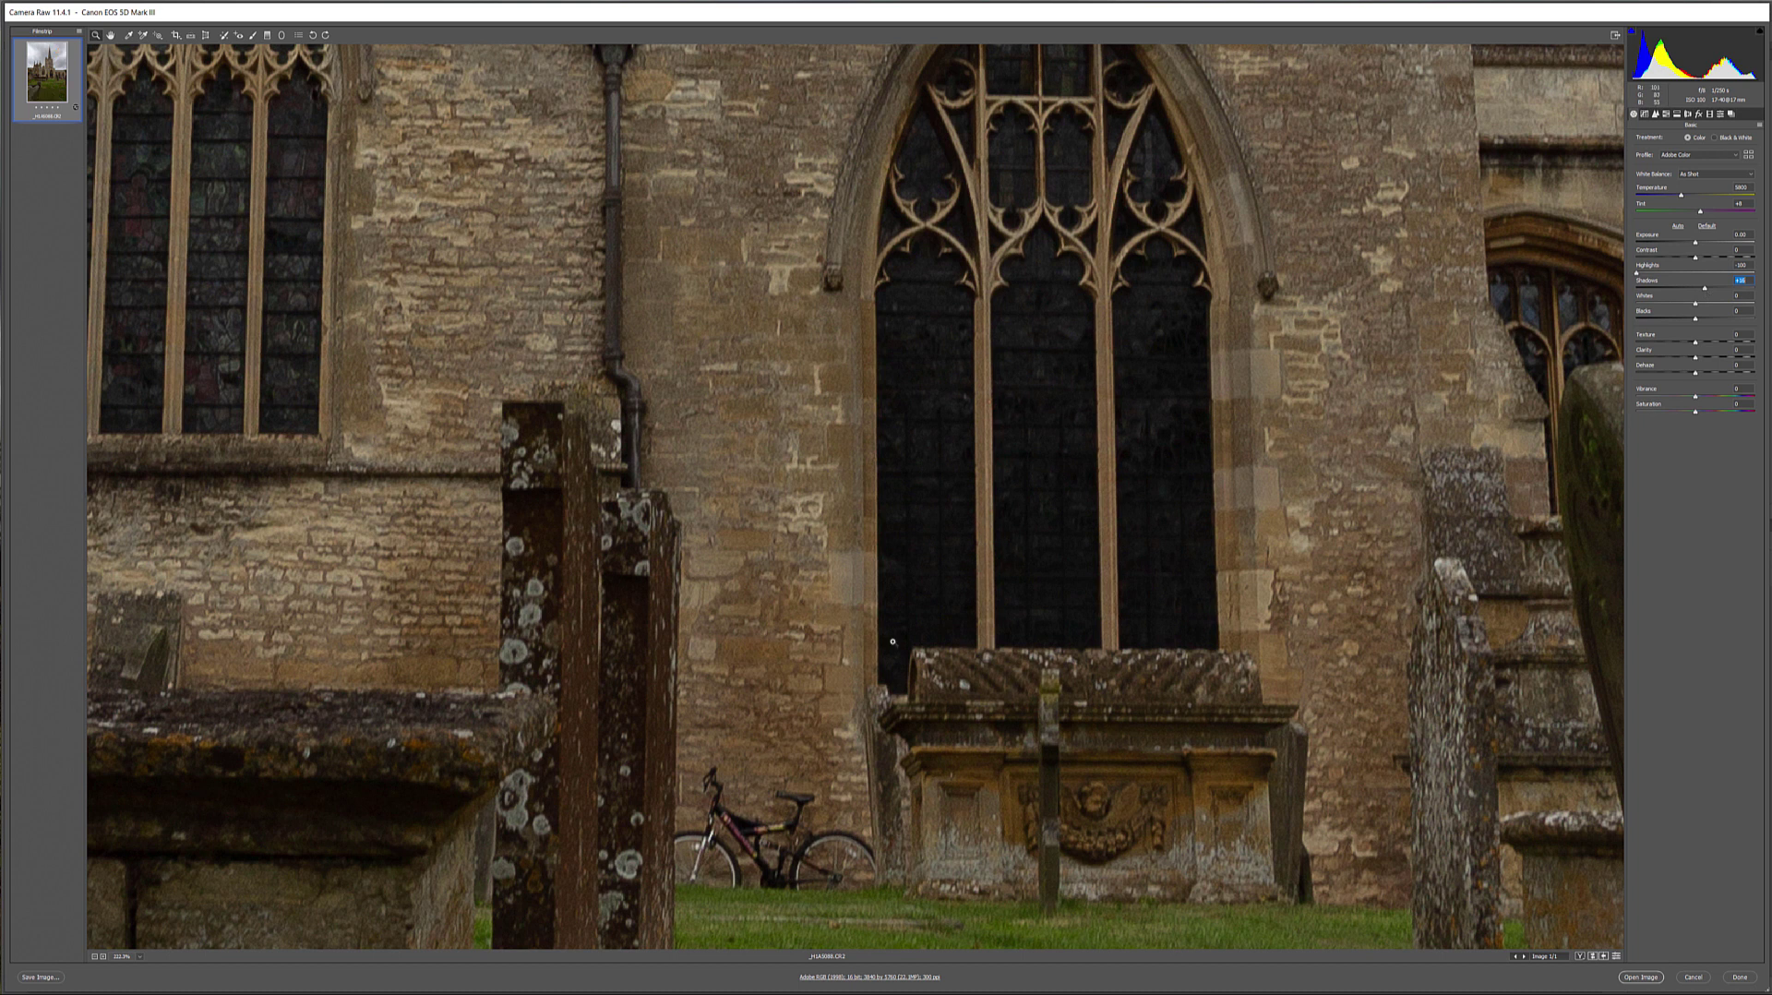
left_click_drag(1243, 377, 946, 444)
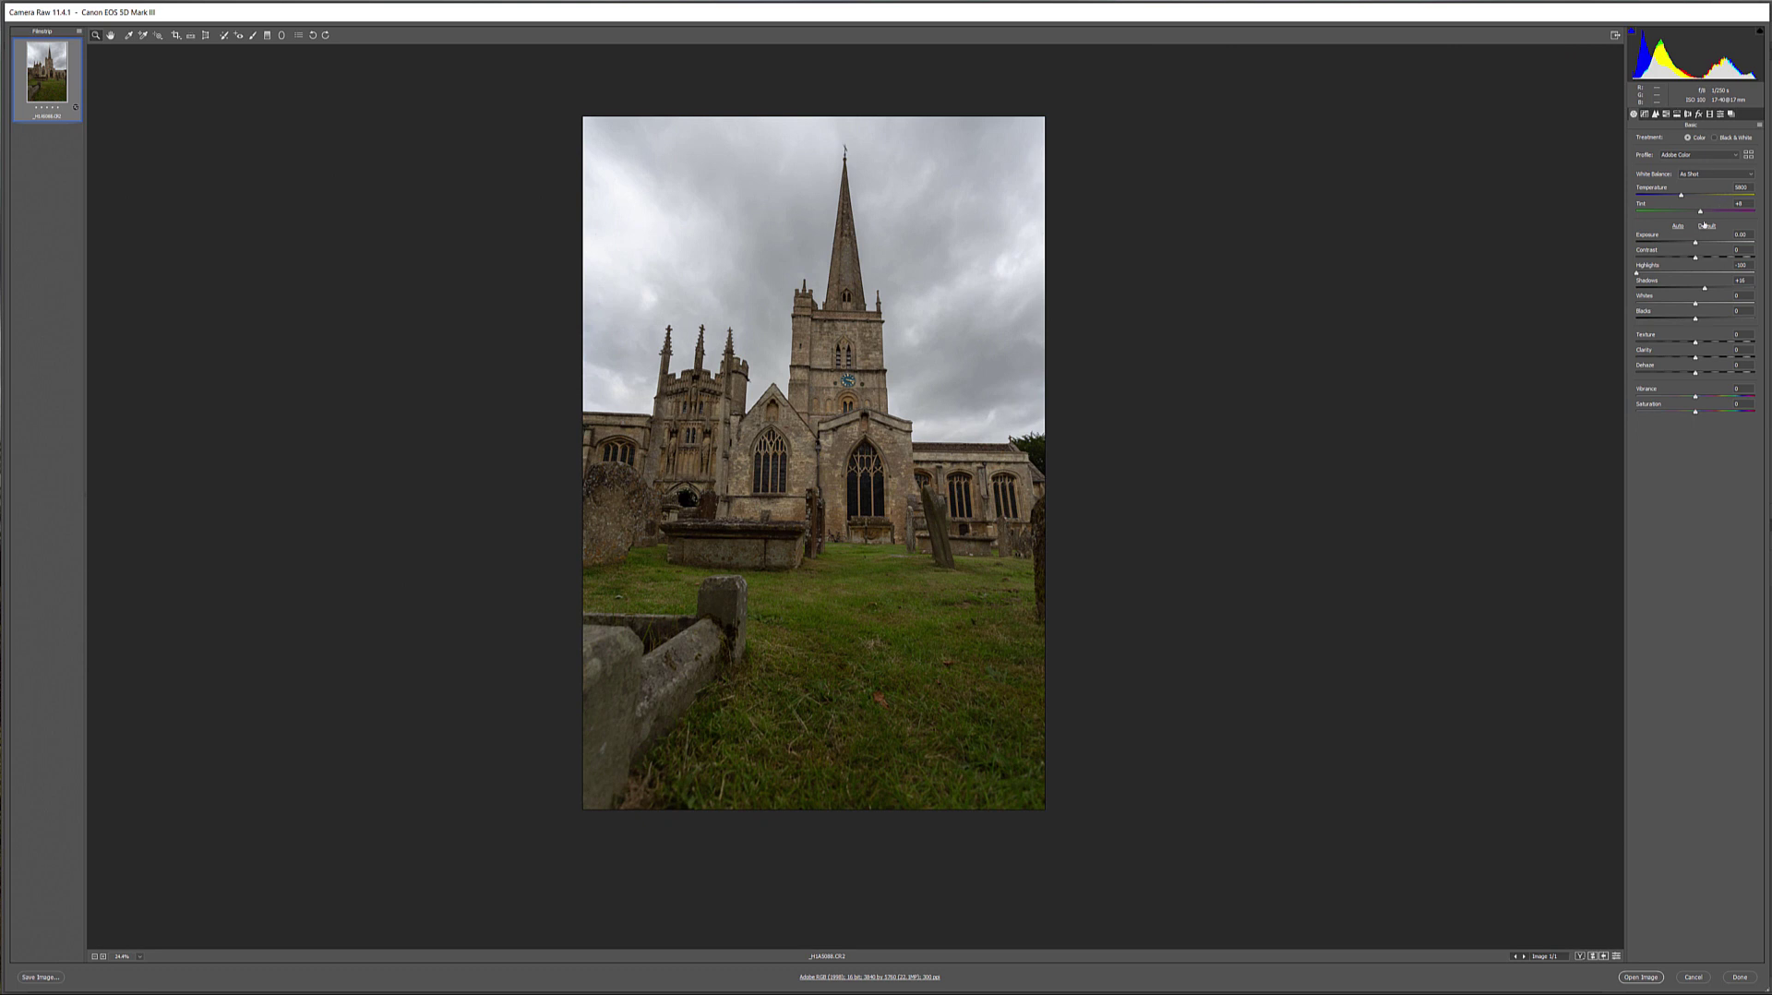
In HSL luminance, brighten the oranges slightly, yellows to +12 and greens to +37, and darken the aquas and blues.
left_click(1665, 115)
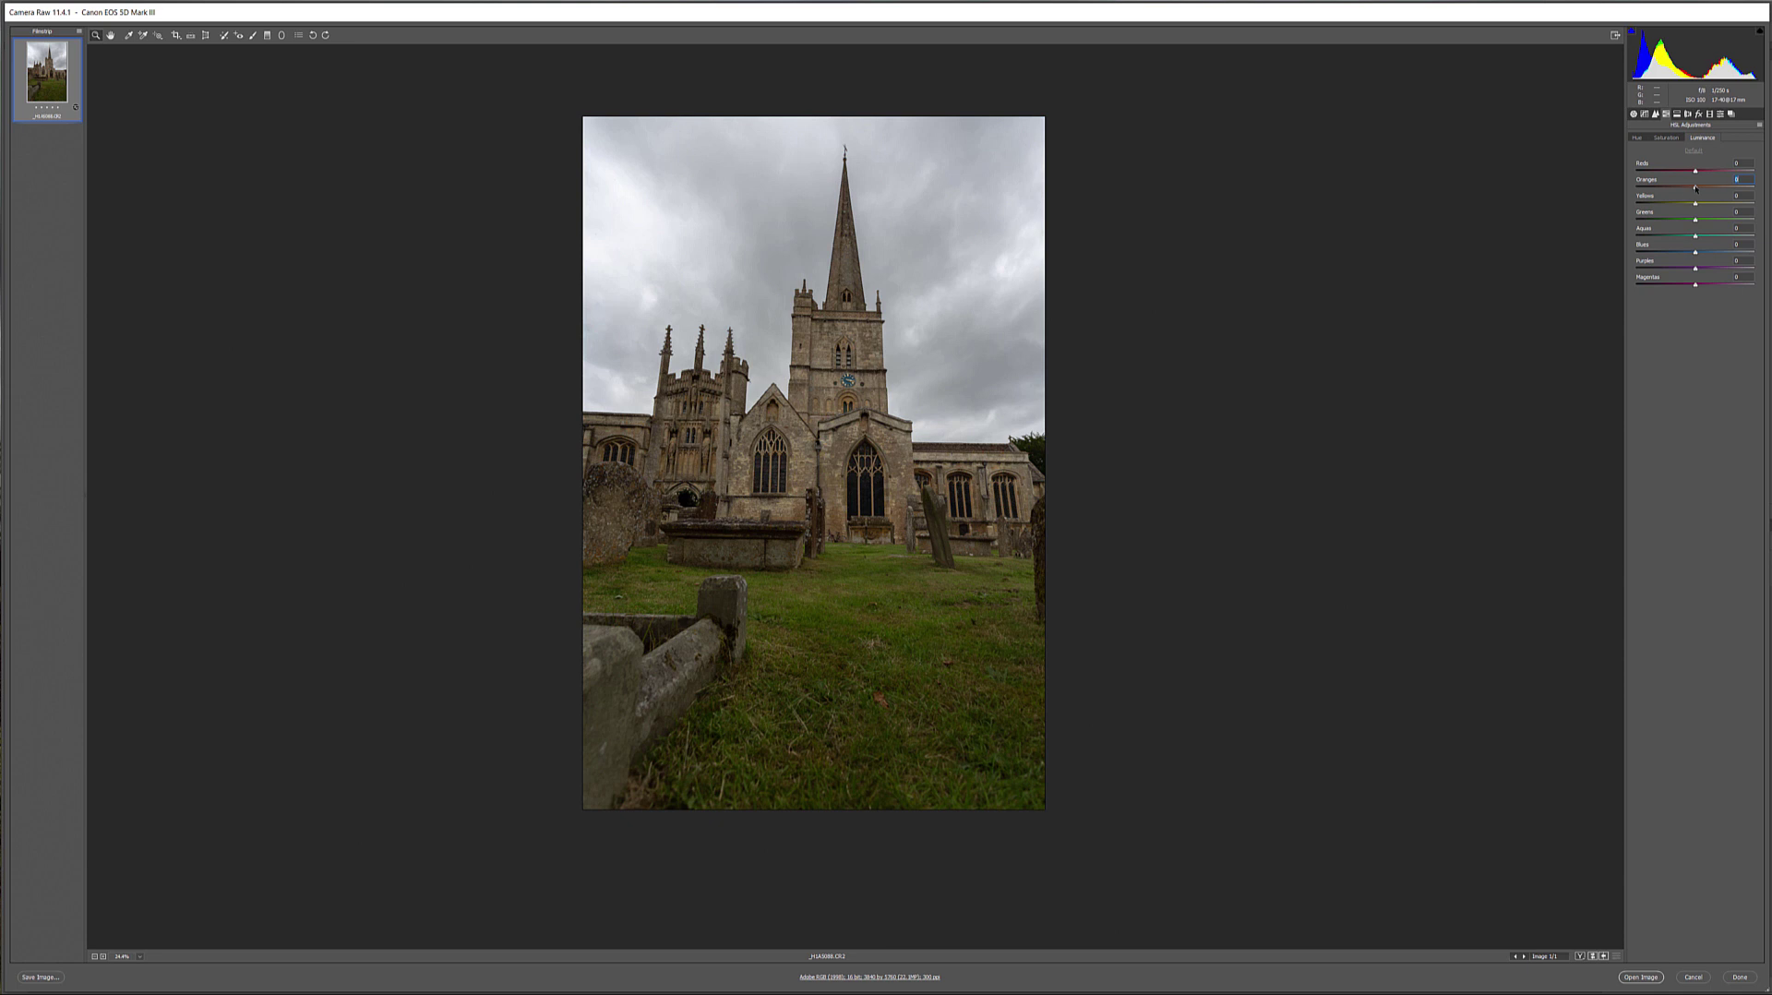
left_click_drag(1661, 190, 1730, 201)
left_click_drag(1703, 201, 1696, 201)
left_click(1641, 978)
mouse_move(1696, 204)
left_mouse_down()
mouse_move(1726, 209)
mouse_move(1701, 220)
mouse_move(1717, 222)
left_mouse_up()
left_click_drag(1696, 252, 1672, 253)
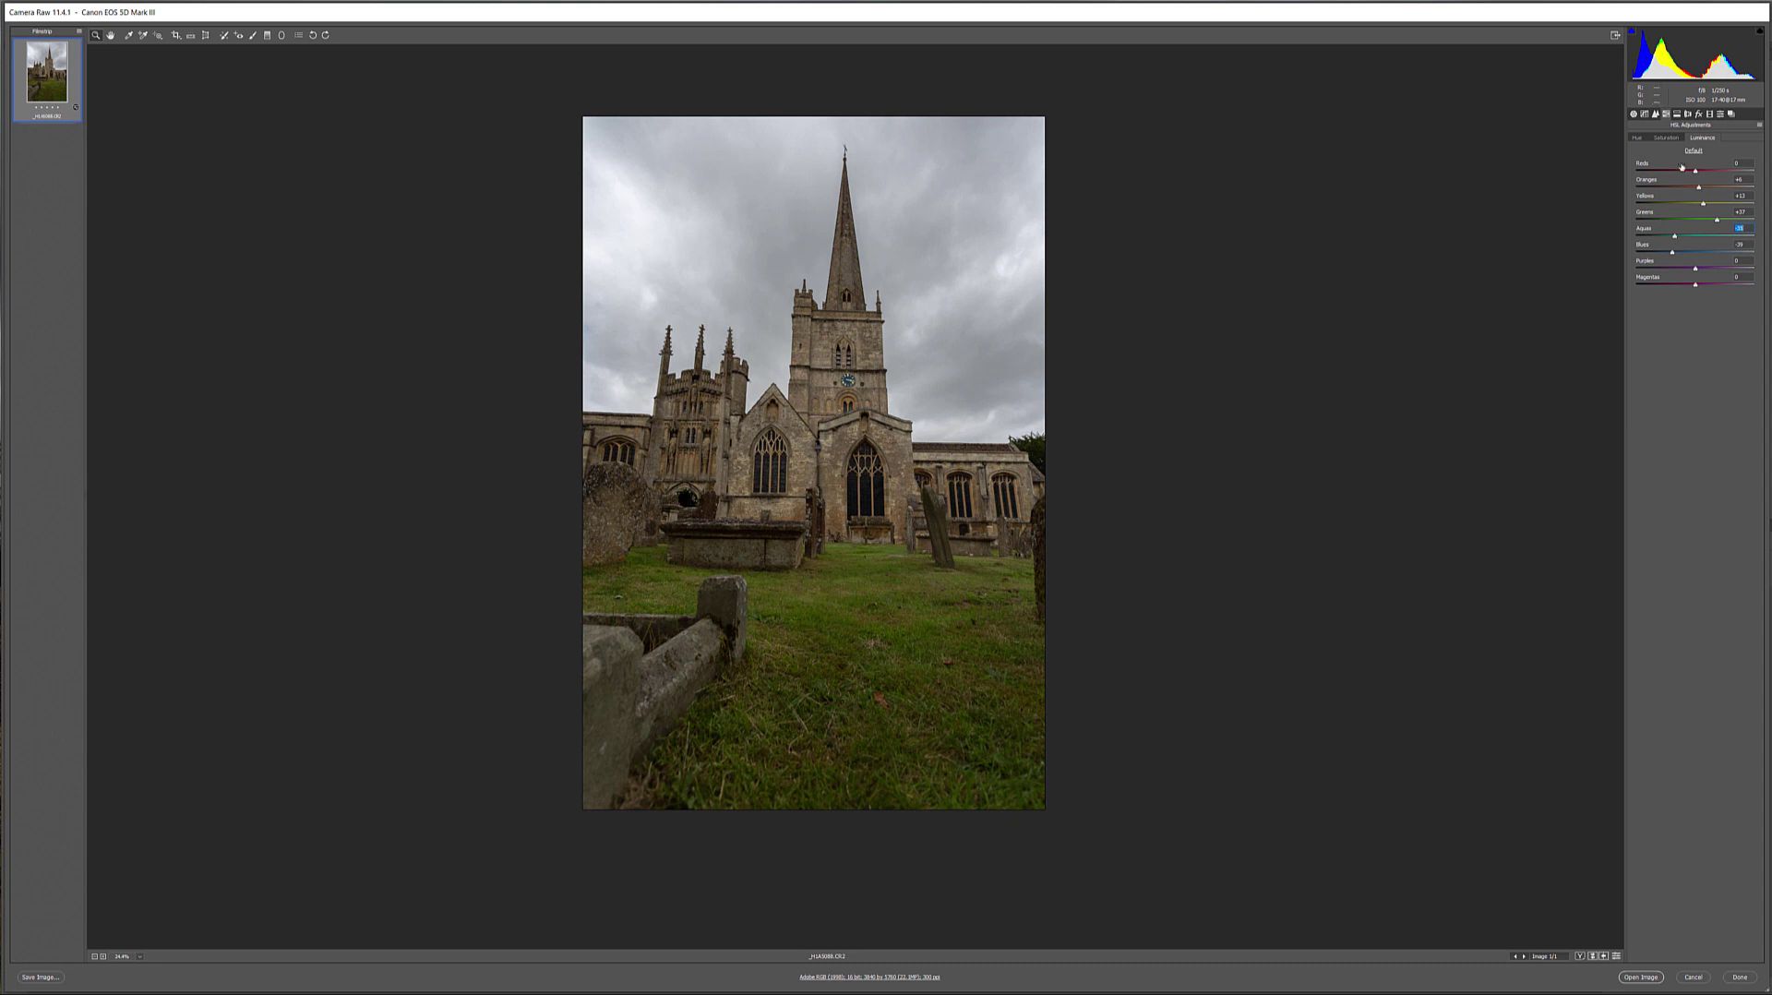
Test a small change to the greens saturation, reset it, and open the image in Photoshop.
left_click(1668, 138)
left_click_drag(1697, 221, 1701, 221)
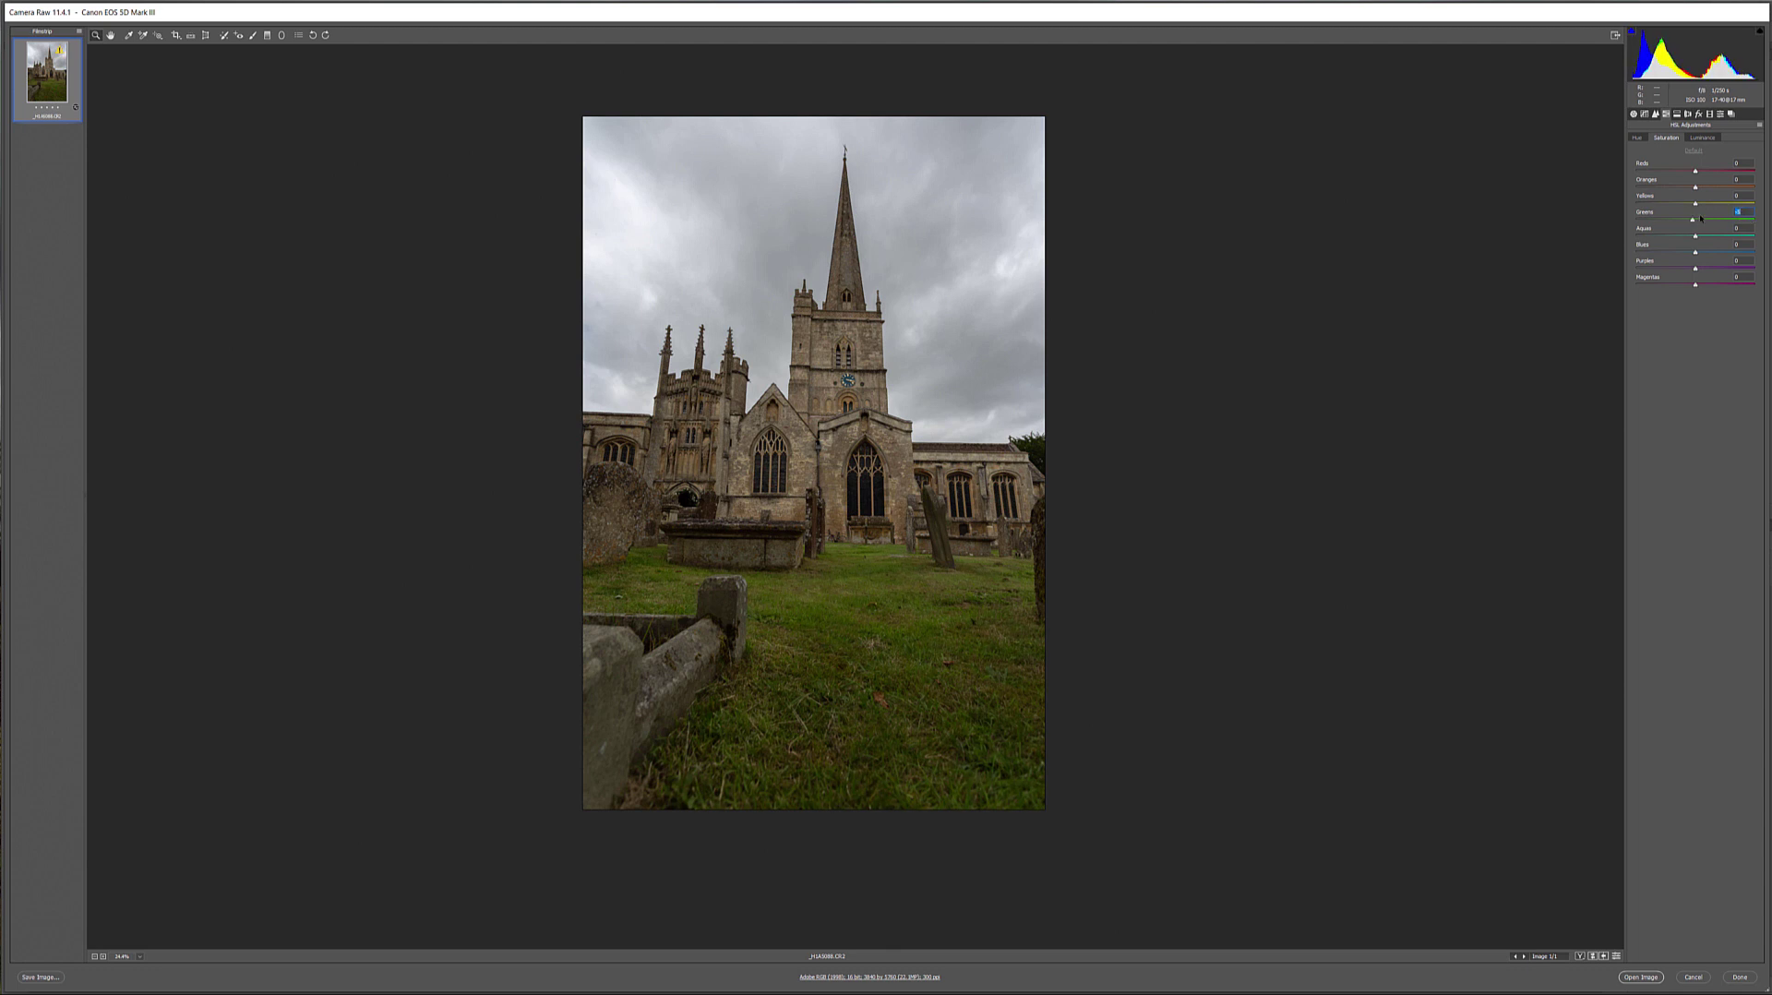
double_click(1699, 221)
left_click(1641, 977)
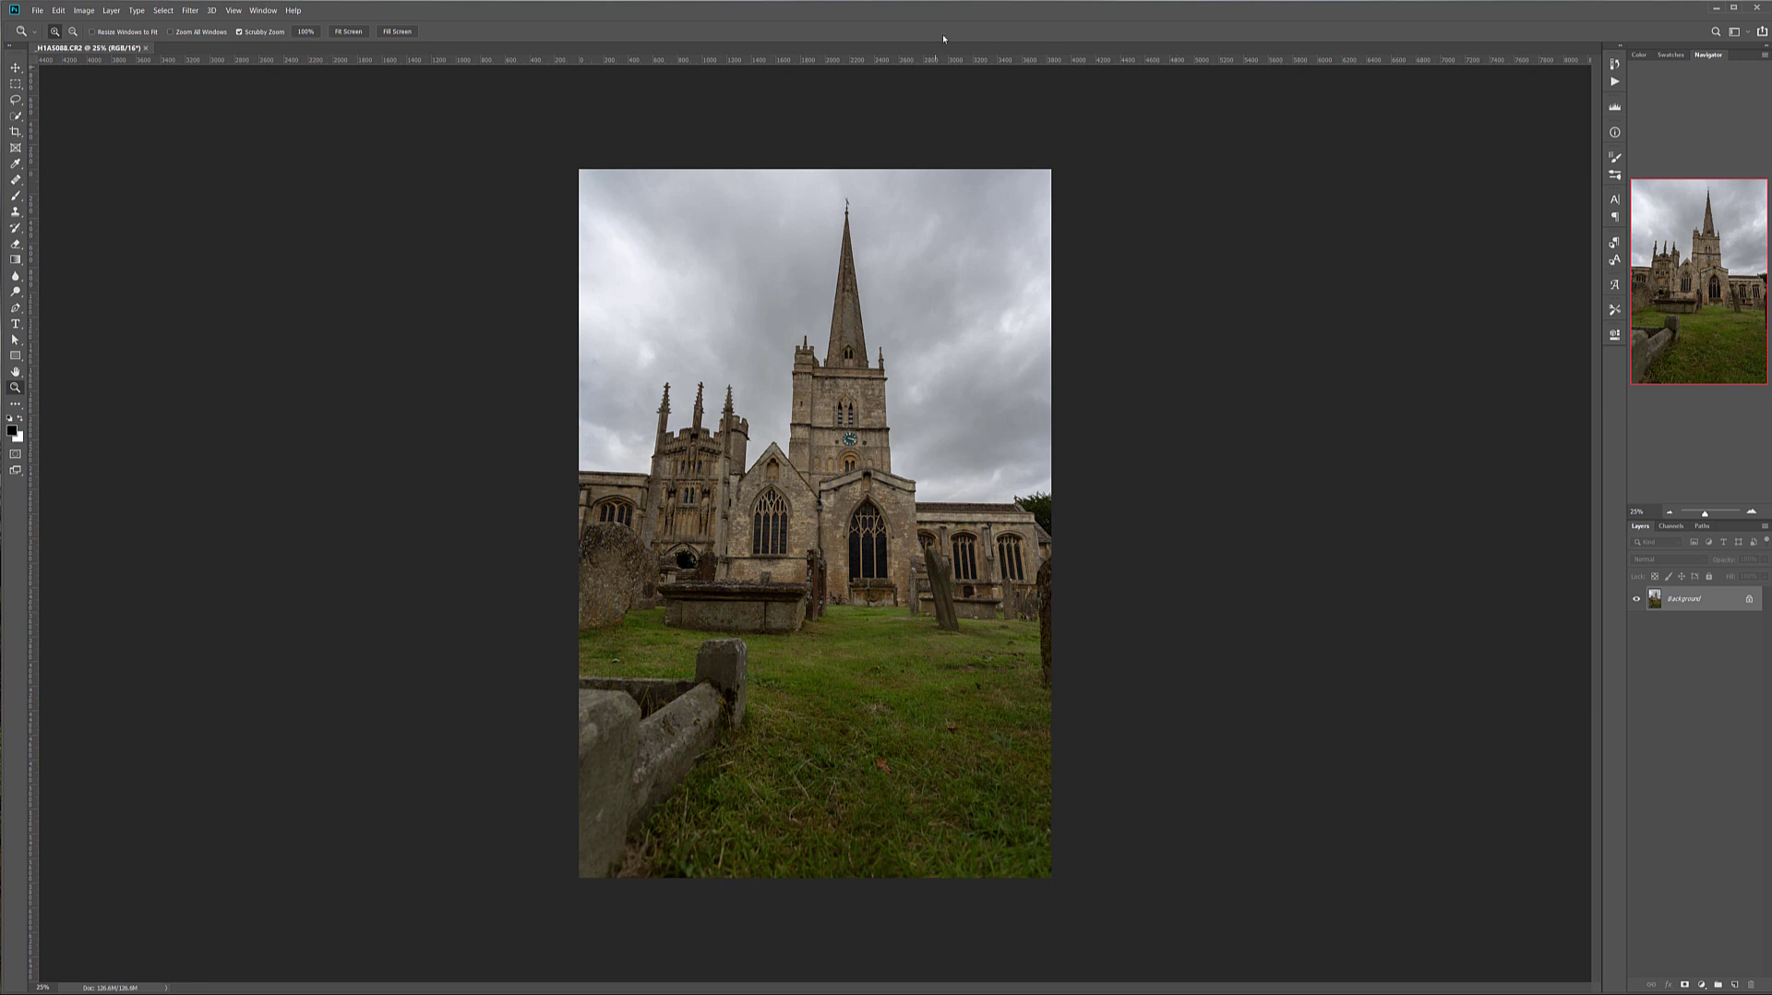
Straighten the church with a slight counterclockwise Crop rotation, keeping the full frame and filling the empty edges with Content-Aware.
left_click_drag(938, 61, 951, 400)
left_click_drag(945, 607, 869, 41)
left_click(15, 132)
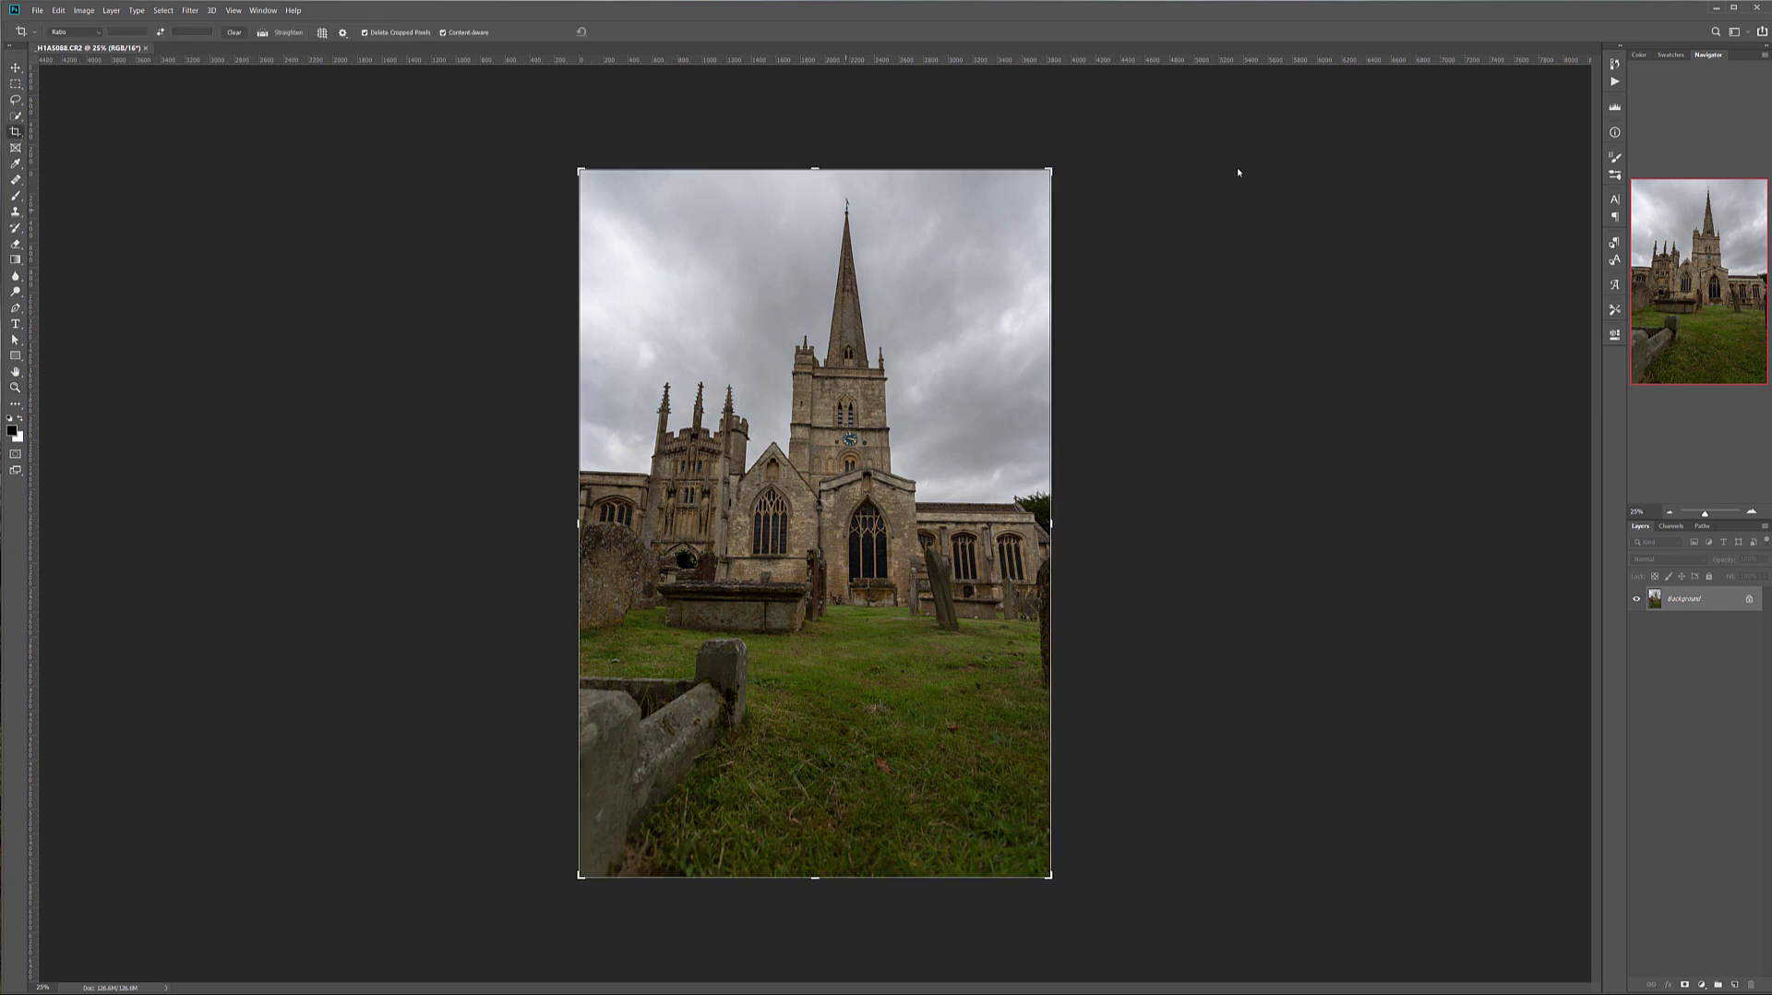
left_click_drag(1093, 154, 1088, 142)
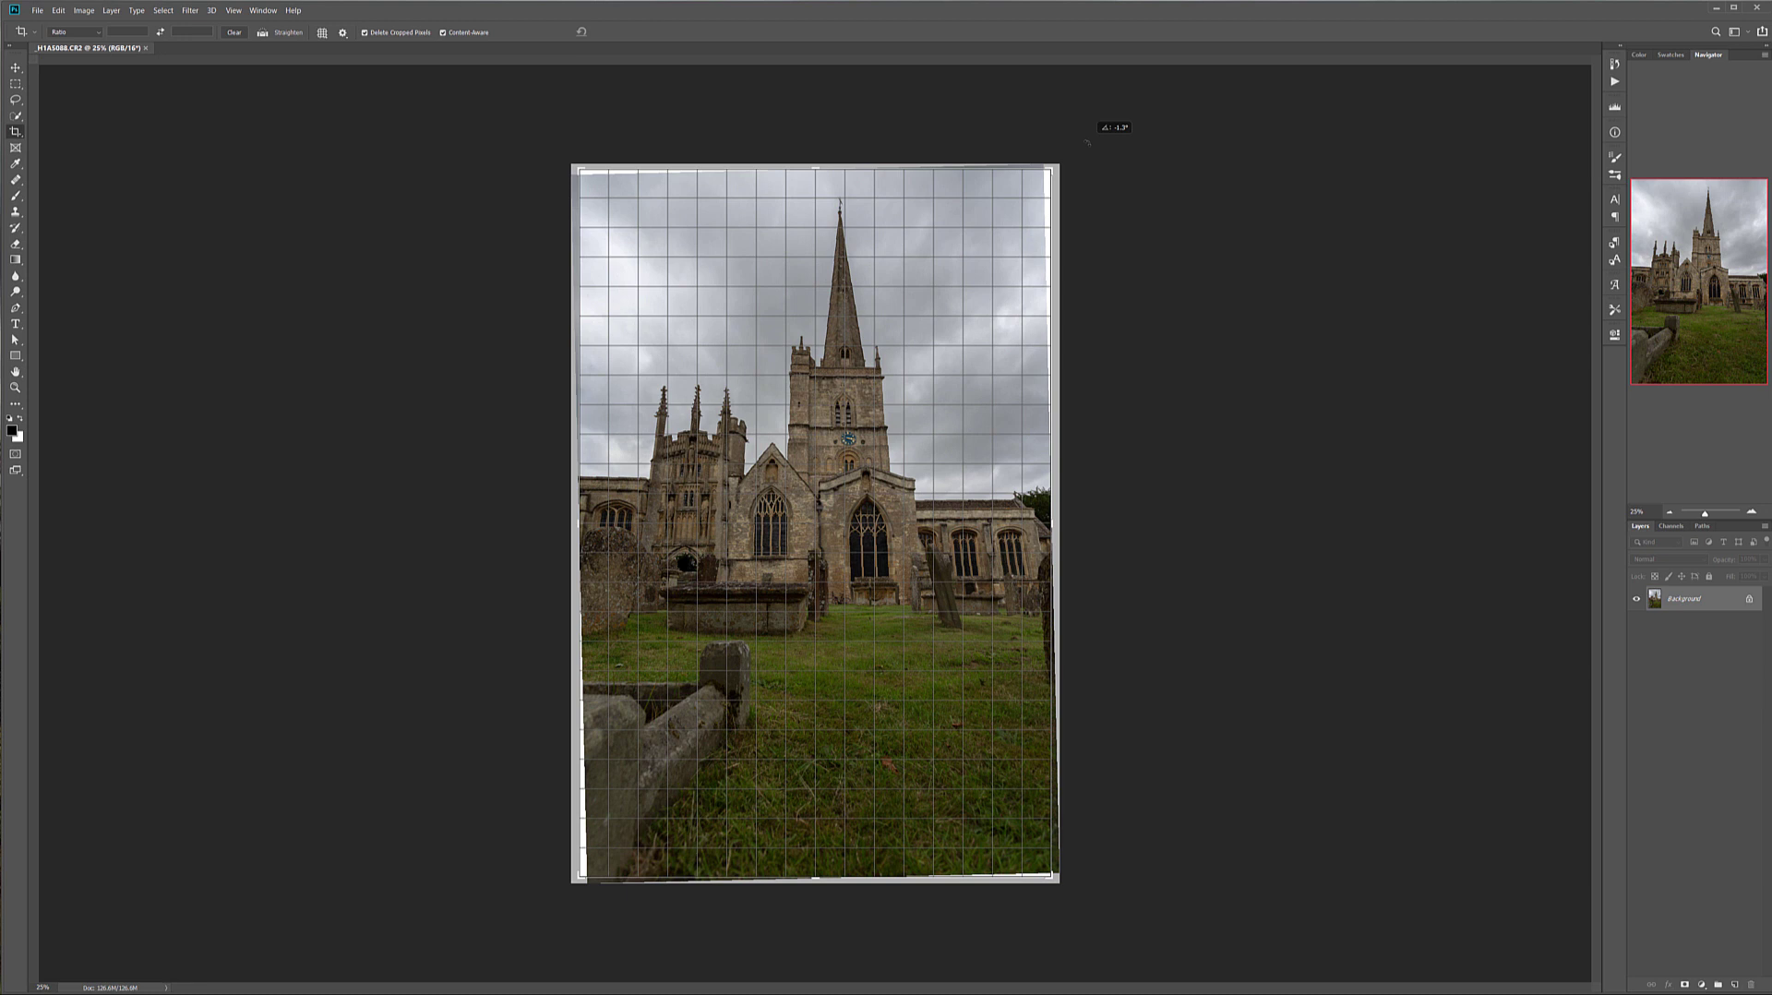
left_click_drag(1088, 142, 1088, 142)
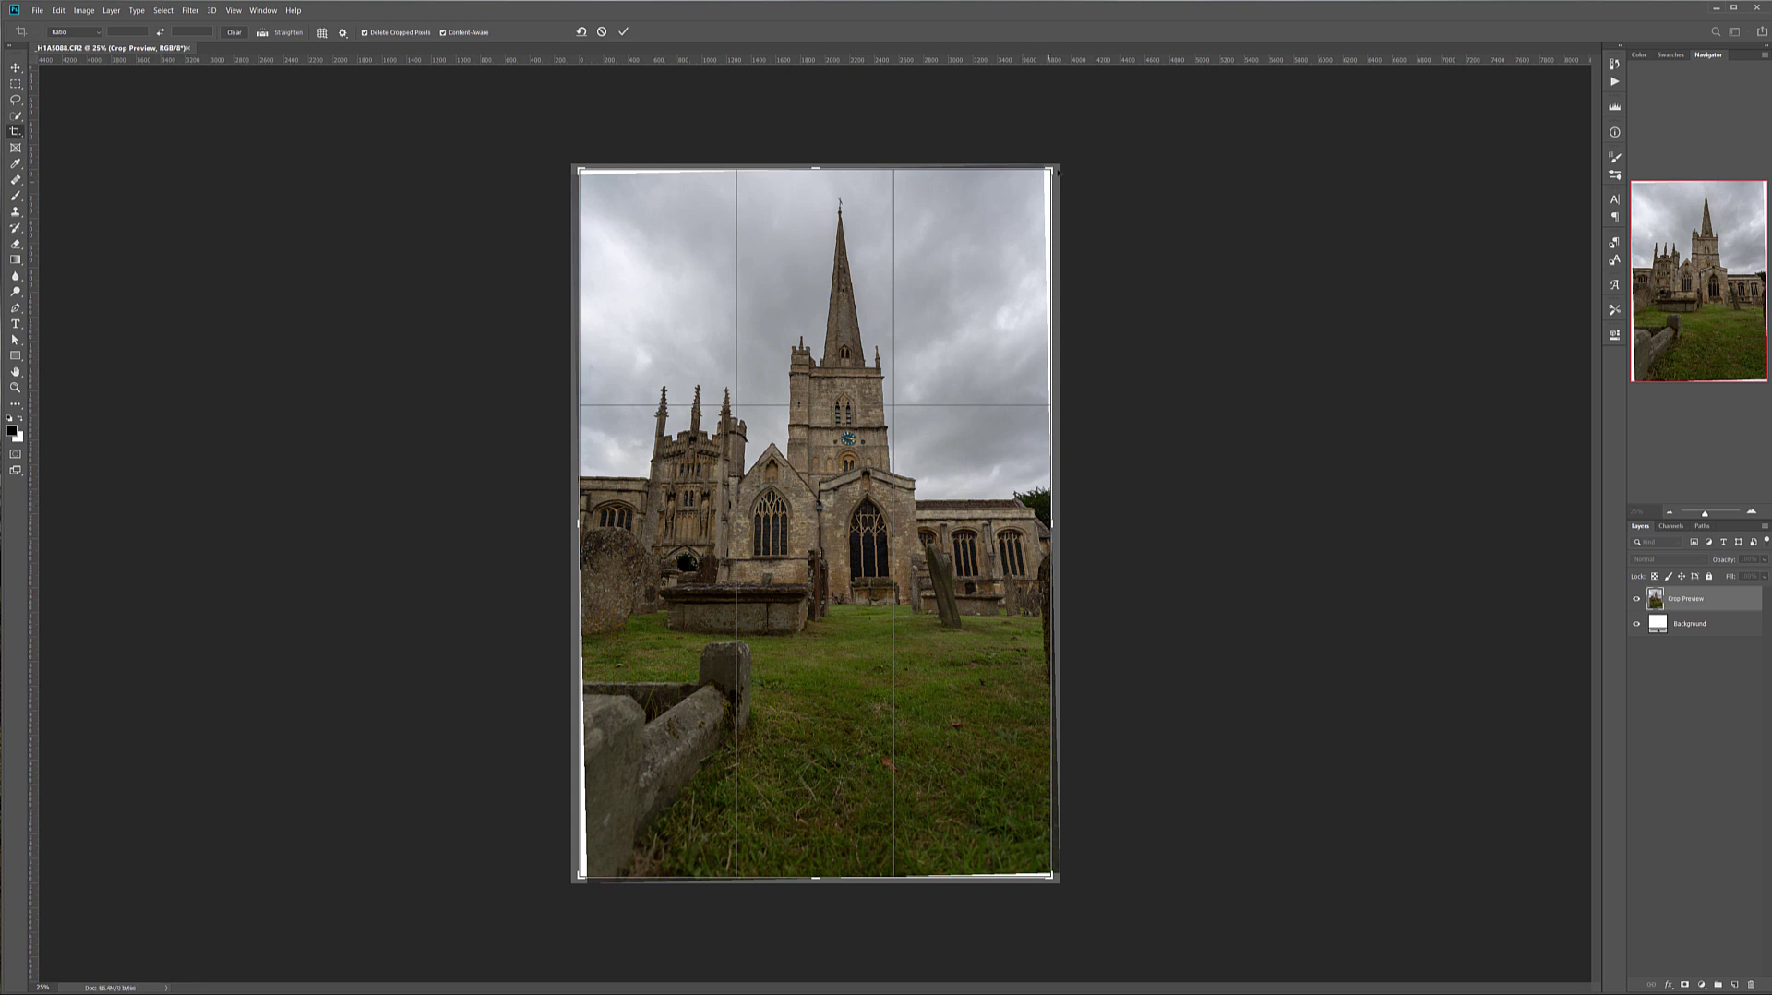
left_click_drag(1066, 159, 1068, 160)
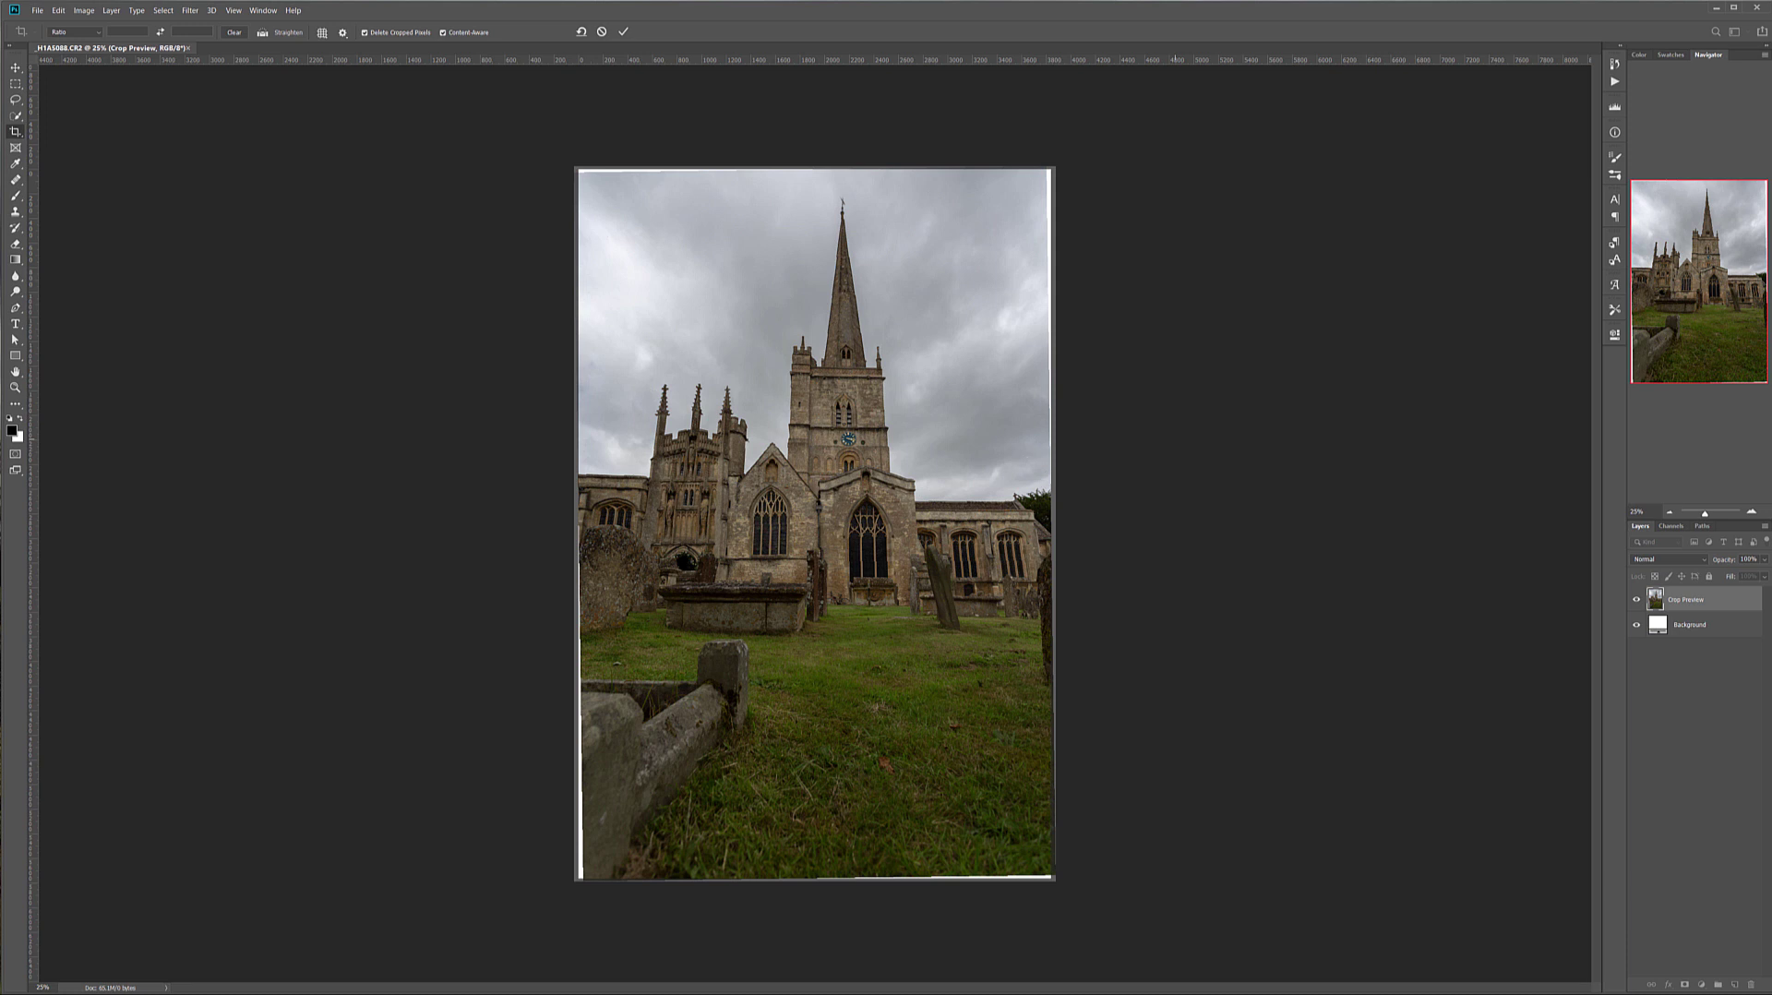
key("Return")
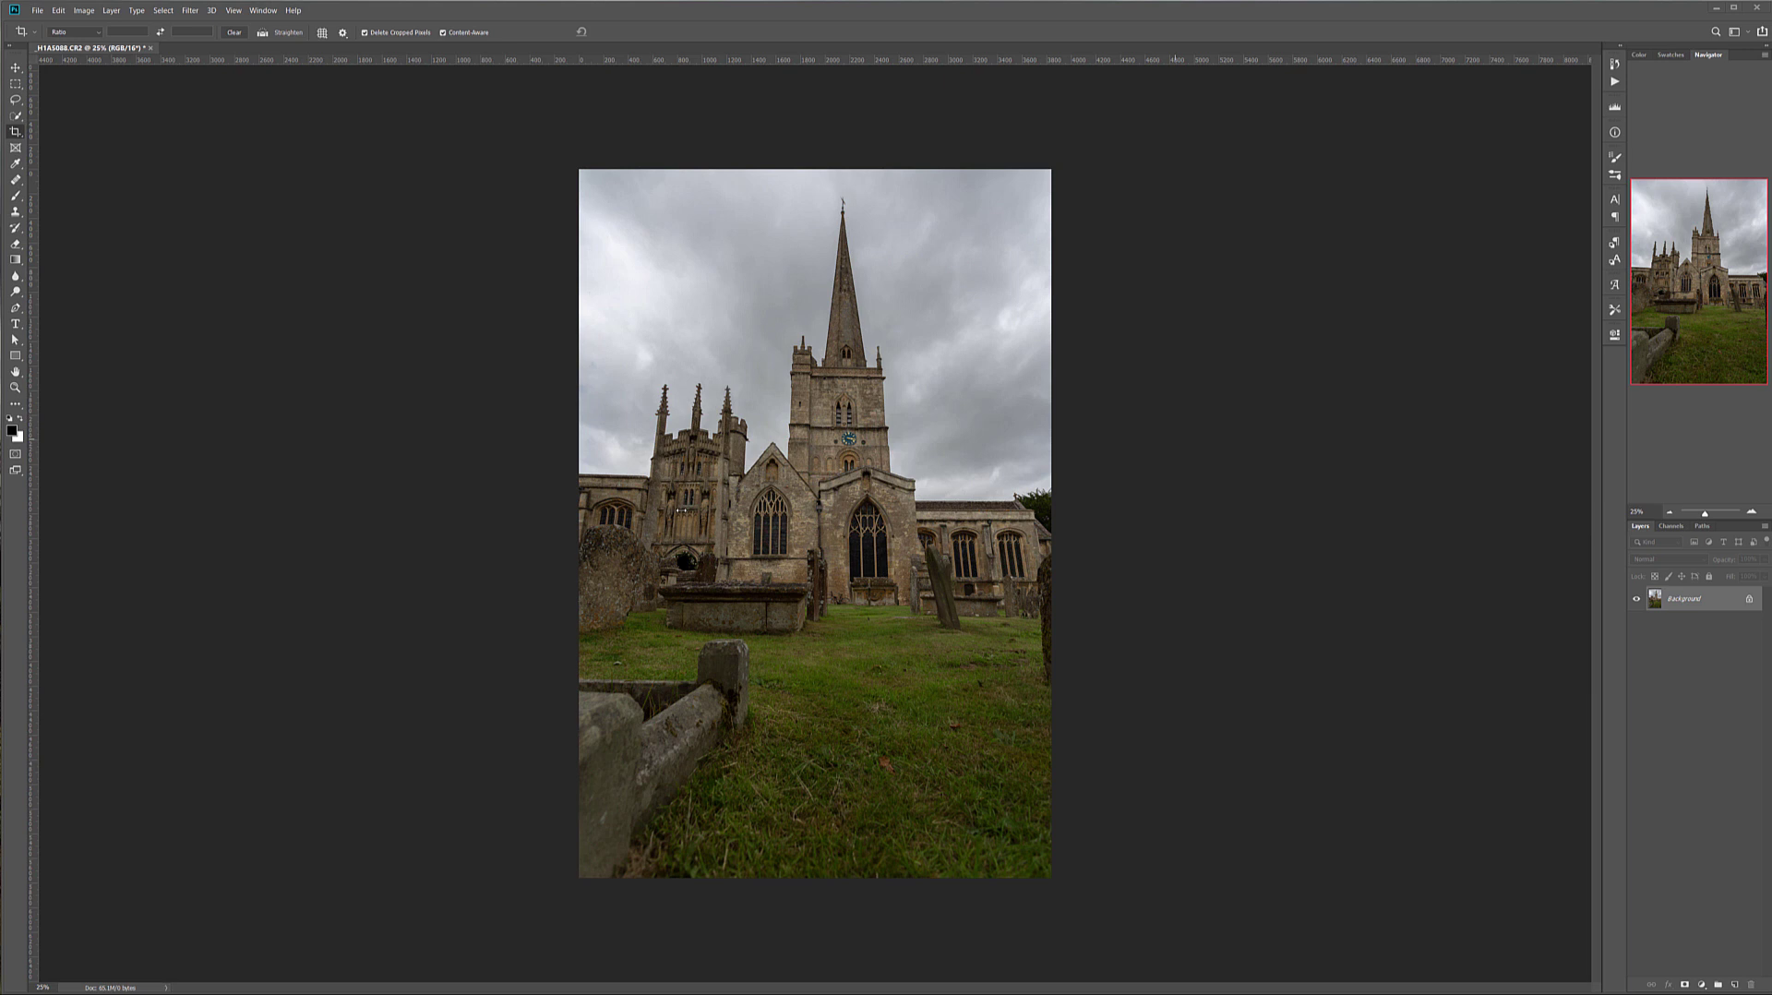
Create a new layer above the background and name it adj.
left_click(1735, 984)
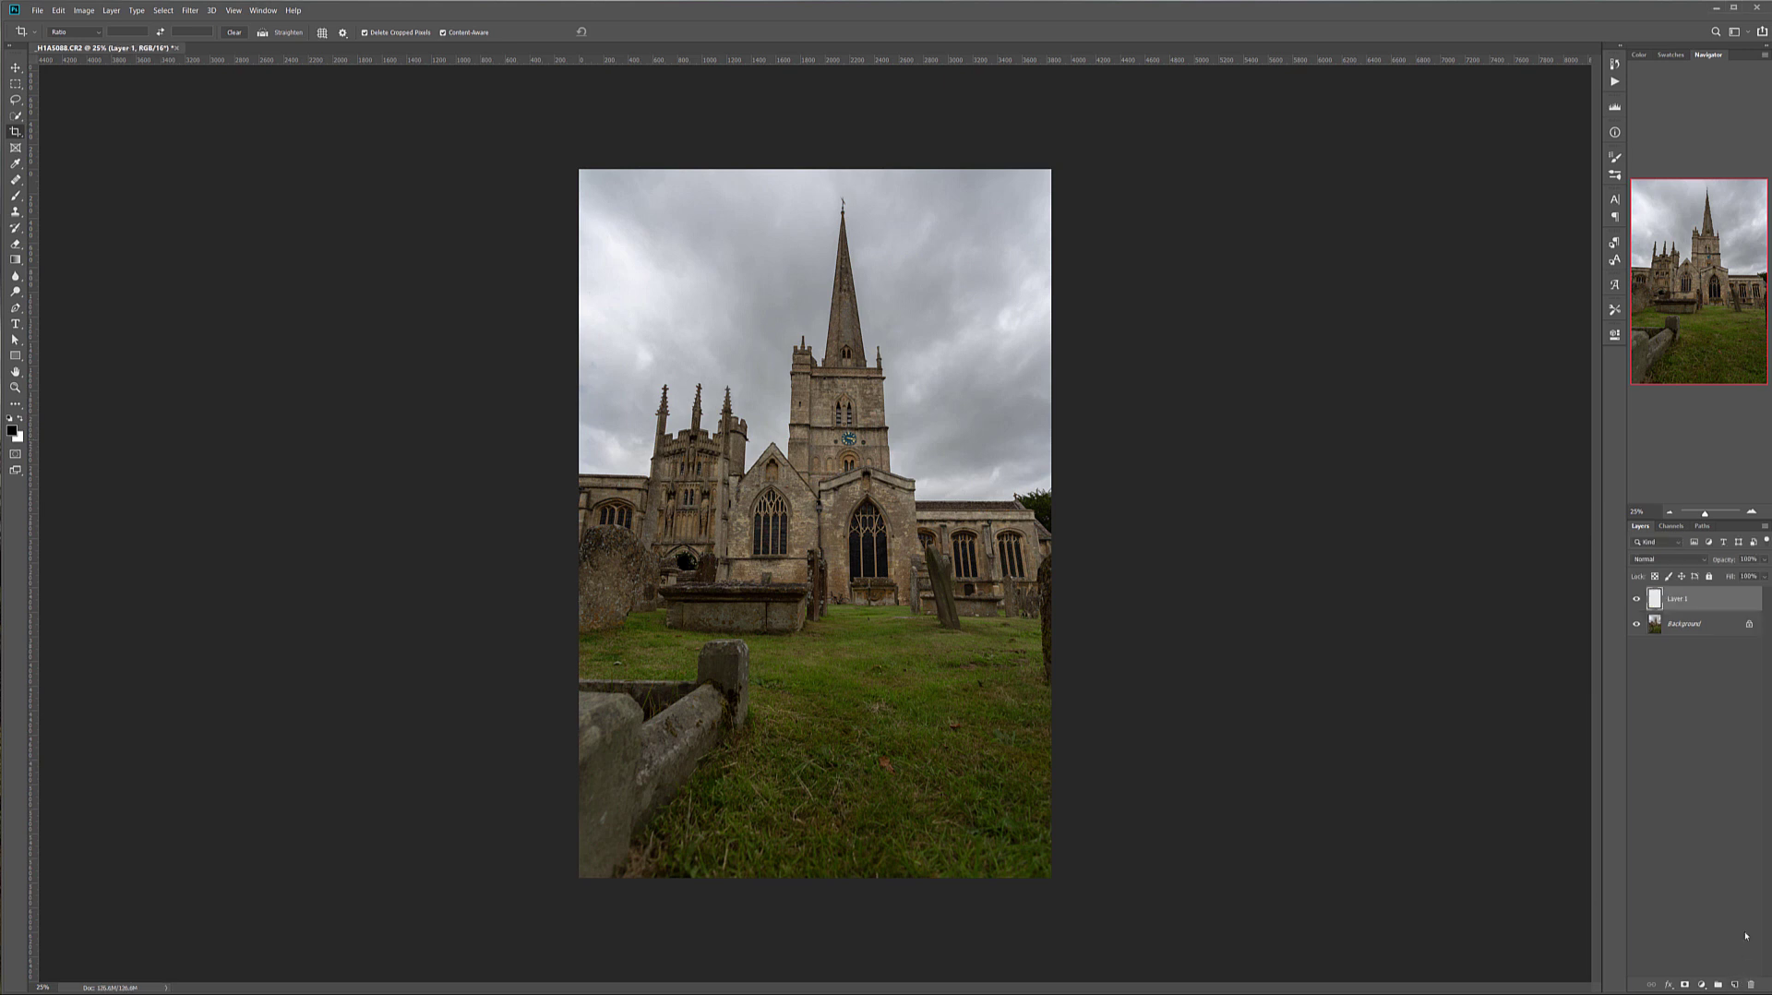
double_click(1679, 599)
key("BackSpace")
type("adj")
key("Return")
With a smaller Healing Brush on the adj layer, paint out the bicycle's saddle and seat post using the church wall.
left_click(17, 180)
left_click(78, 191)
left_click(927, 383)
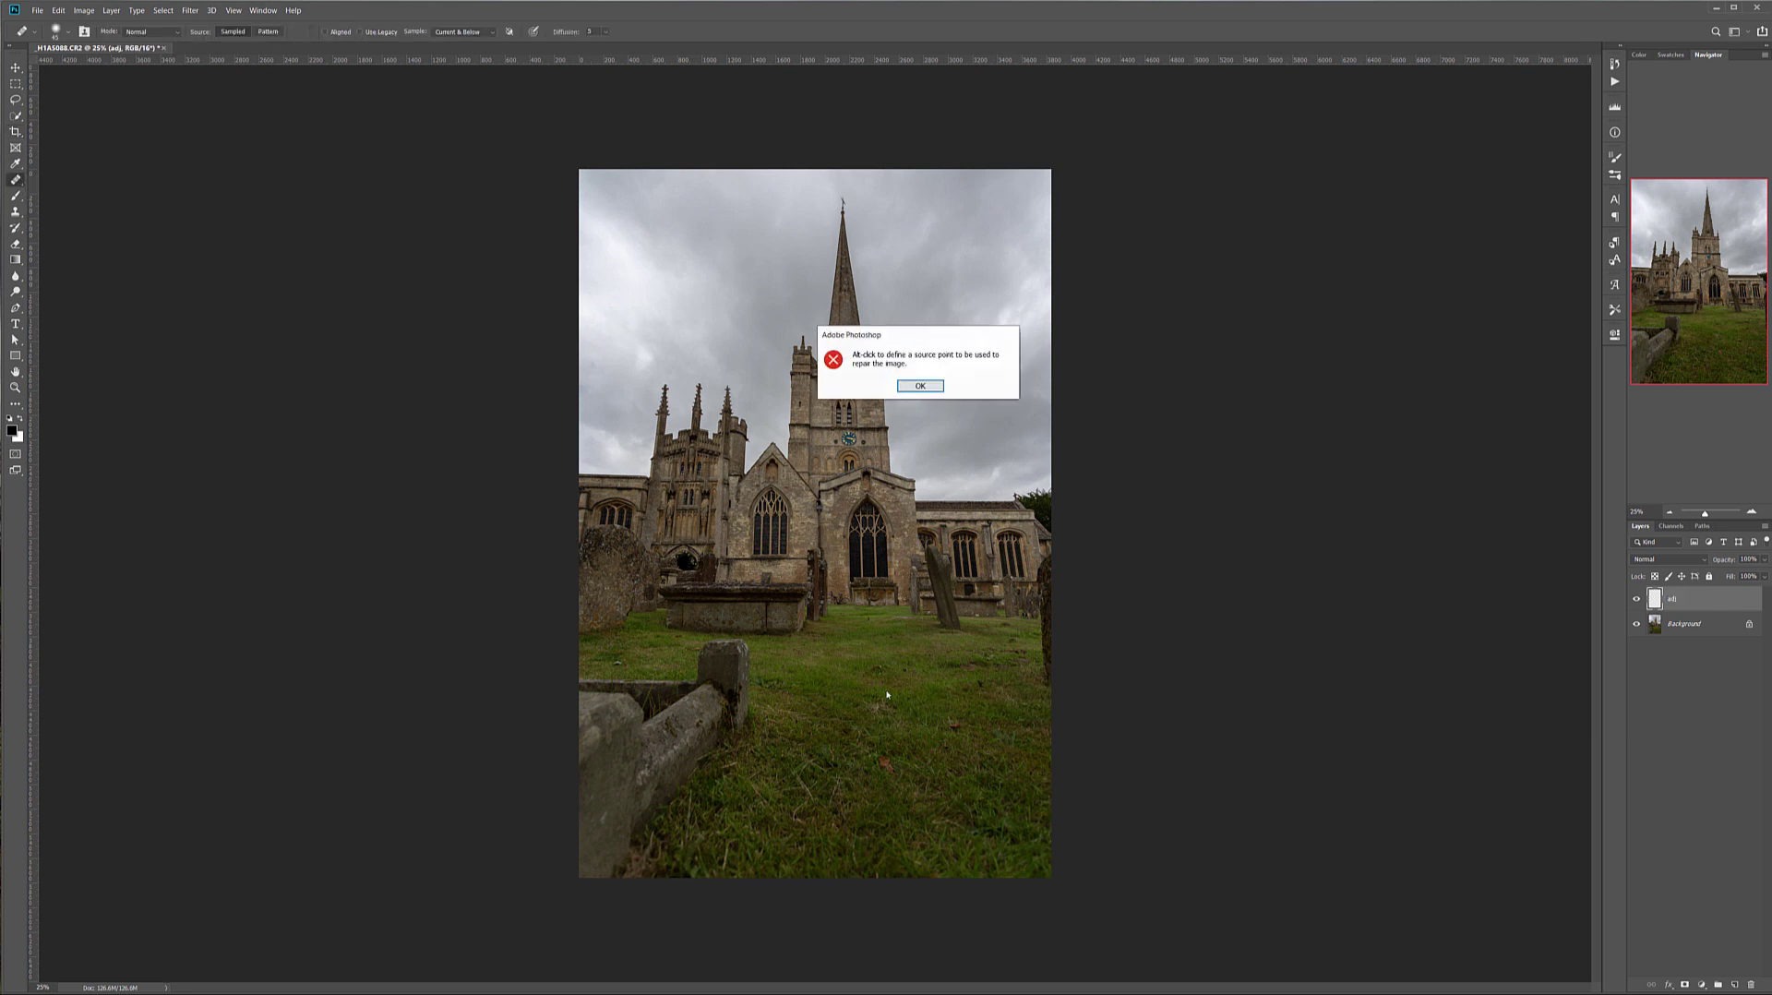
left_click(924, 385)
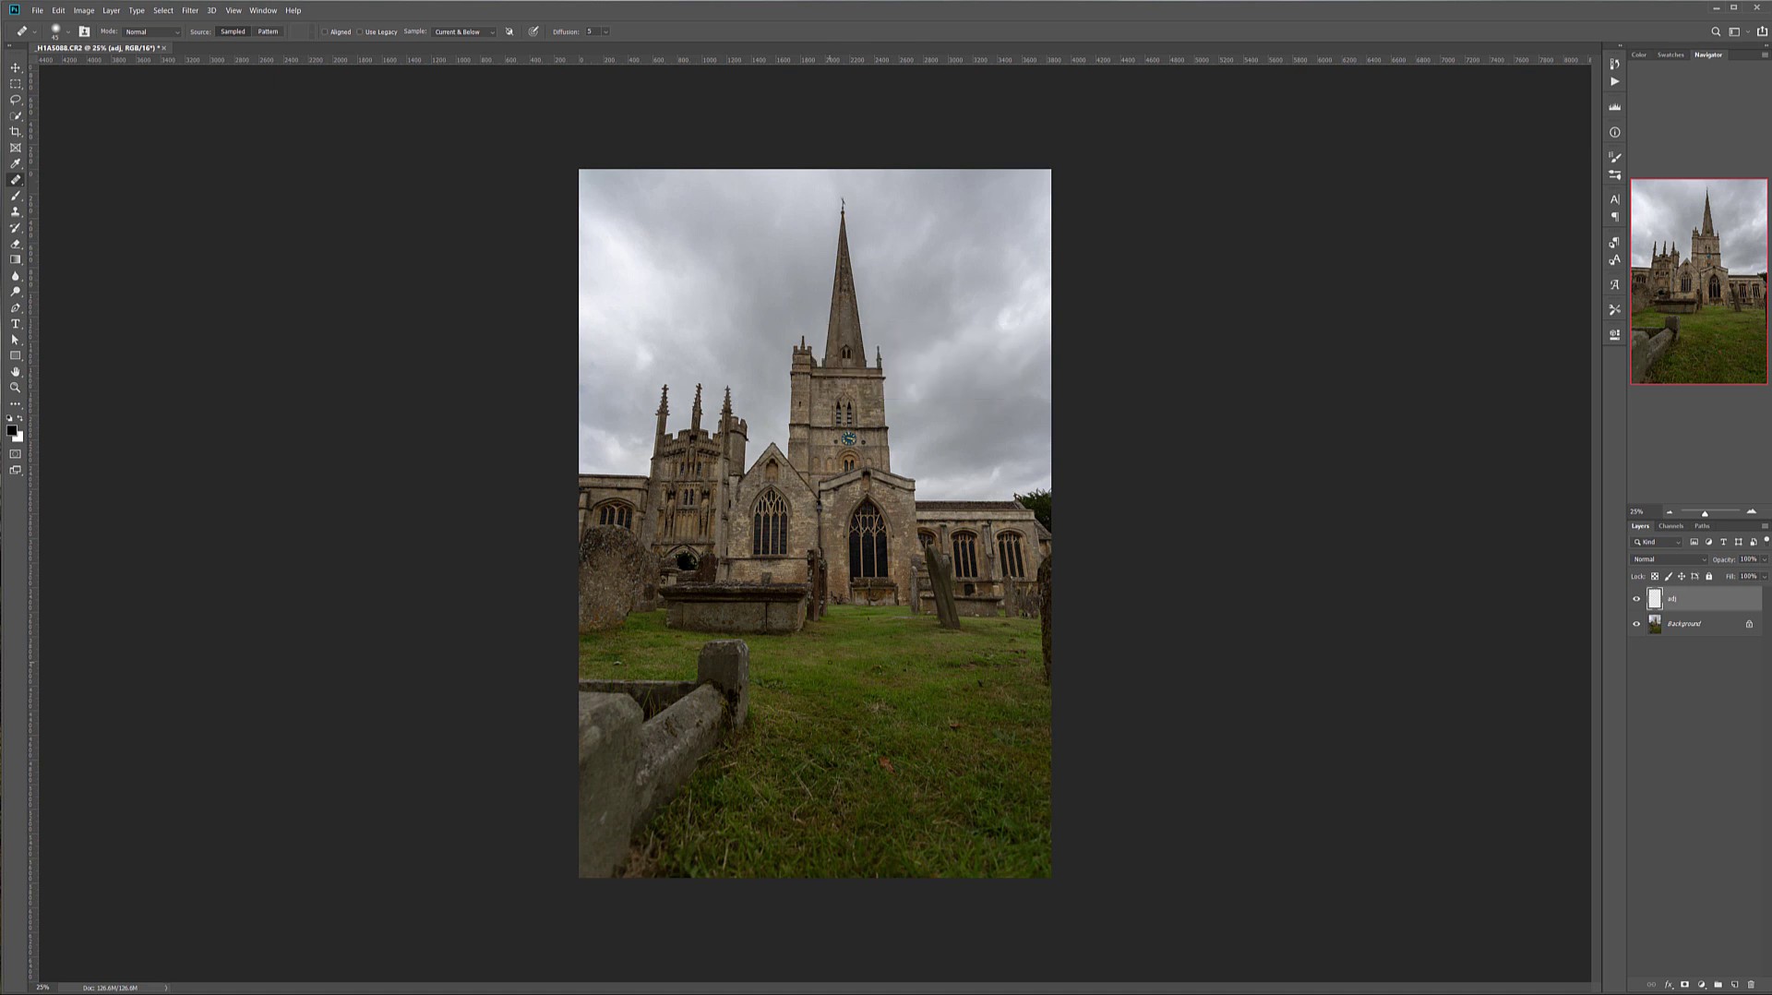
scroll(846, 600, "up", 10)
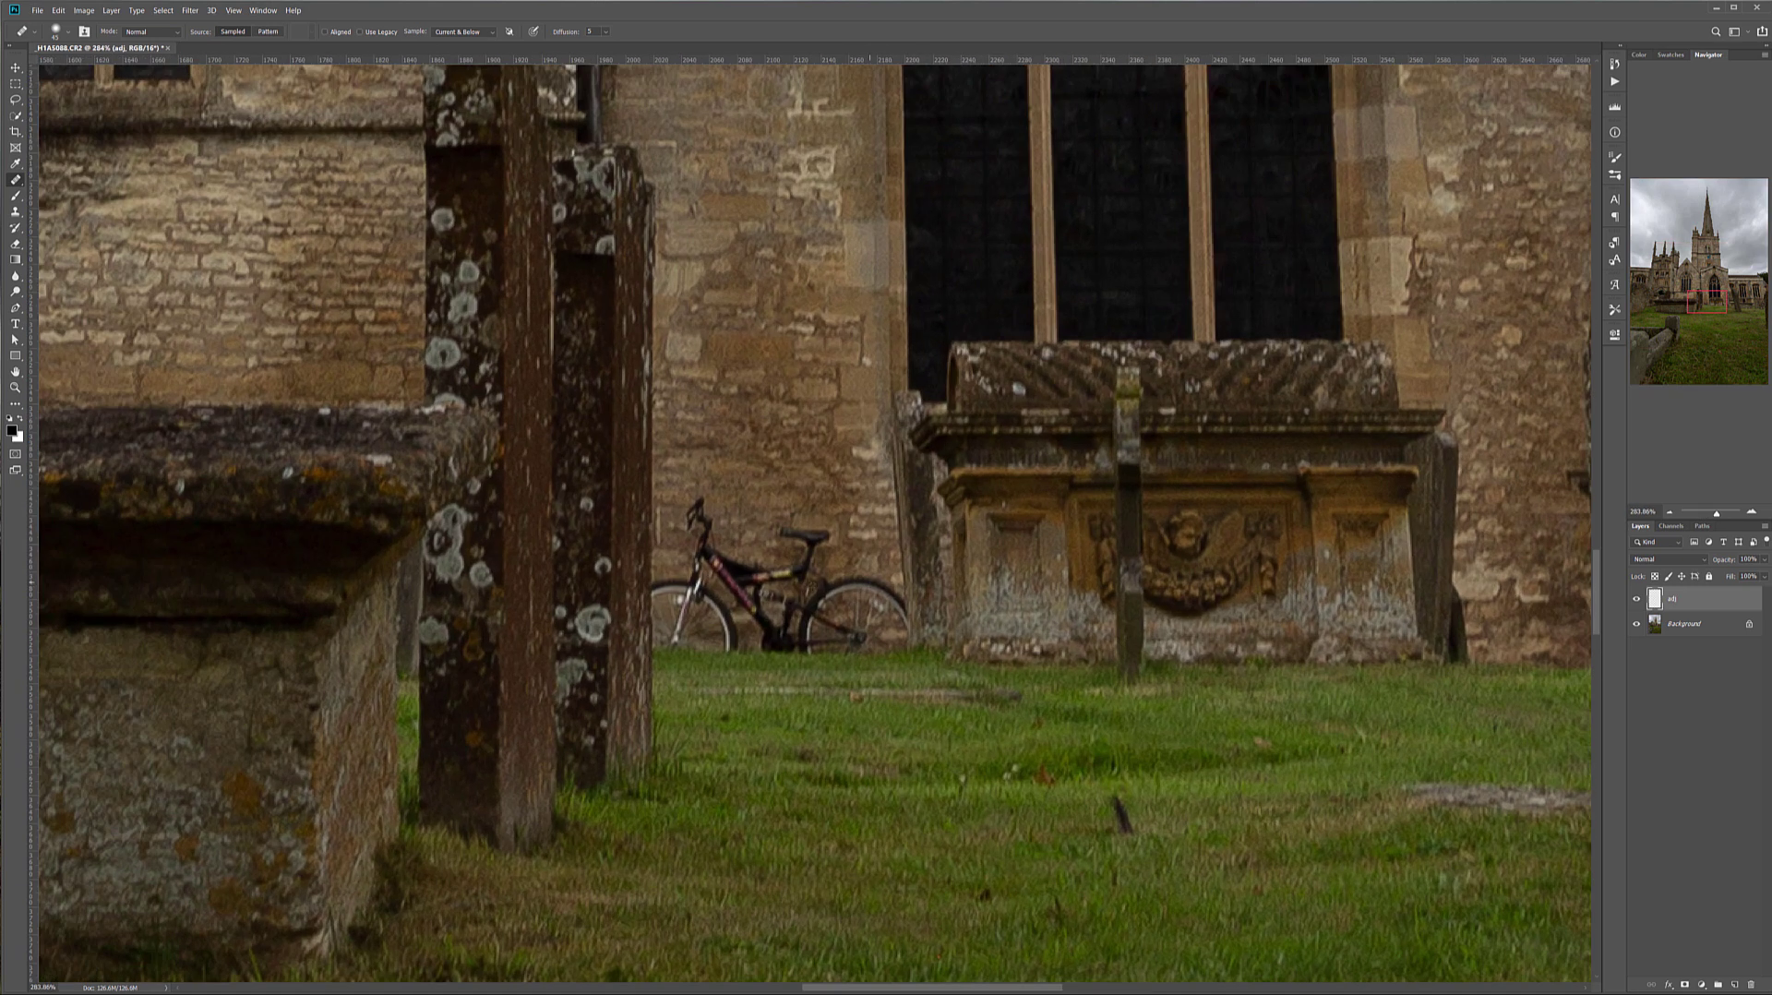
scroll(820, 452, "up", 5)
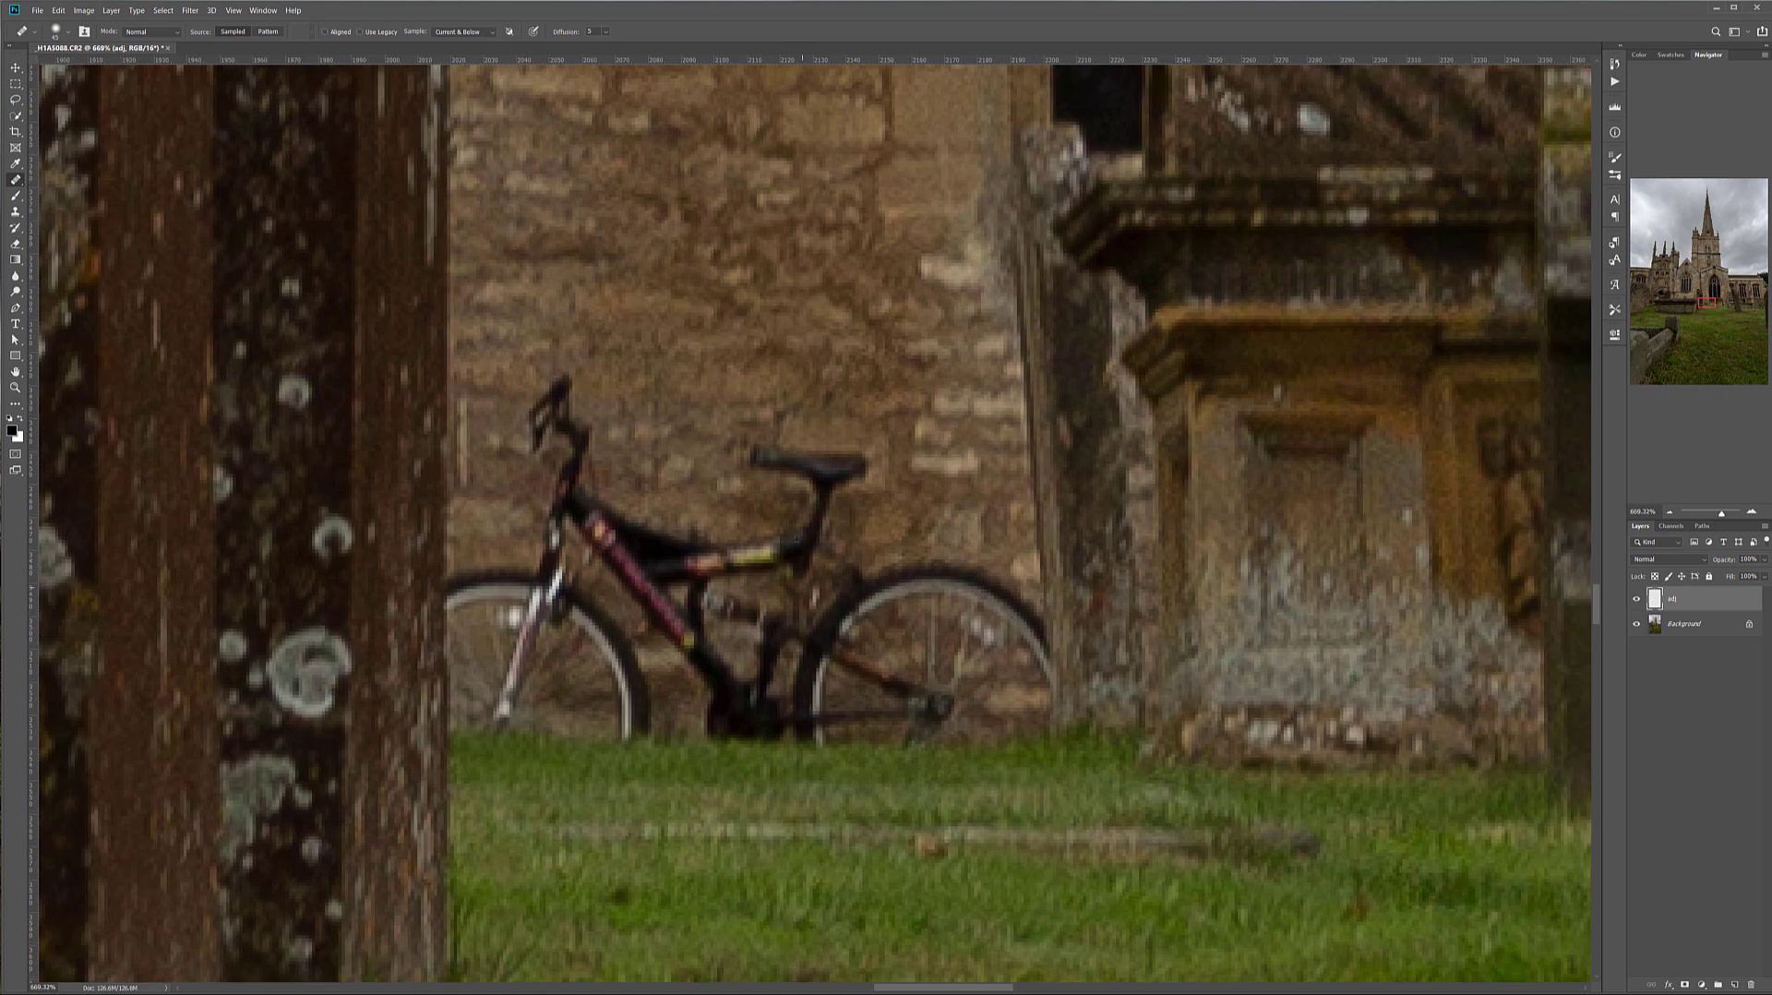
key("bracketleft")
key("bracketleft")
key("bracketleft")
key("bracketleft")
mouse_move(728, 432)
left_mouse_down()
mouse_move(825, 455)
mouse_move(840, 481)
mouse_move(793, 549)
mouse_move(733, 567)
mouse_move(701, 595)
left_mouse_up()
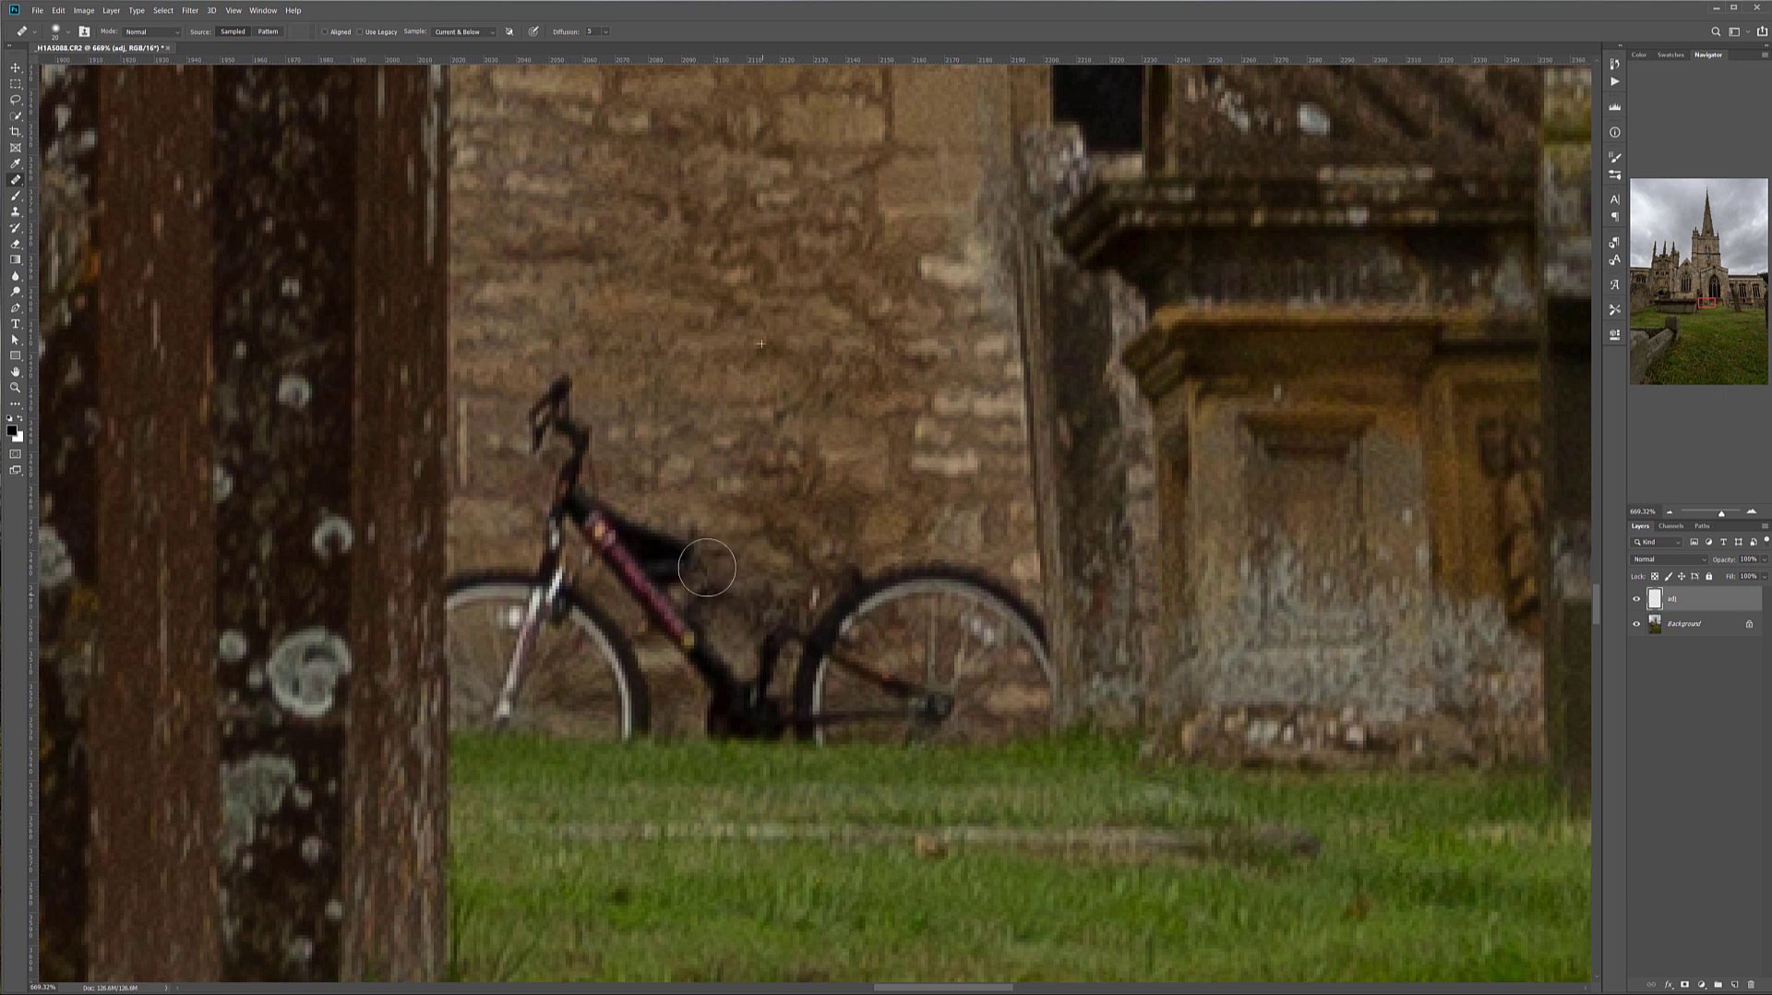
Heal away the bicycle's handlebars, upper frame and rear wheel, matching the surrounding stonework.
mouse_move(568, 374)
left_mouse_down()
mouse_move(576, 502)
mouse_move(623, 537)
mouse_move(589, 542)
mouse_move(678, 577)
mouse_move(757, 559)
mouse_move(844, 607)
mouse_move(746, 639)
mouse_move(671, 544)
mouse_move(699, 614)
mouse_move(787, 662)
mouse_move(899, 540)
mouse_move(890, 602)
mouse_move(848, 630)
mouse_move(939, 603)
mouse_move(907, 574)
mouse_move(945, 496)
mouse_move(974, 647)
mouse_move(983, 584)
mouse_move(1017, 644)
mouse_move(812, 688)
left_mouse_up()
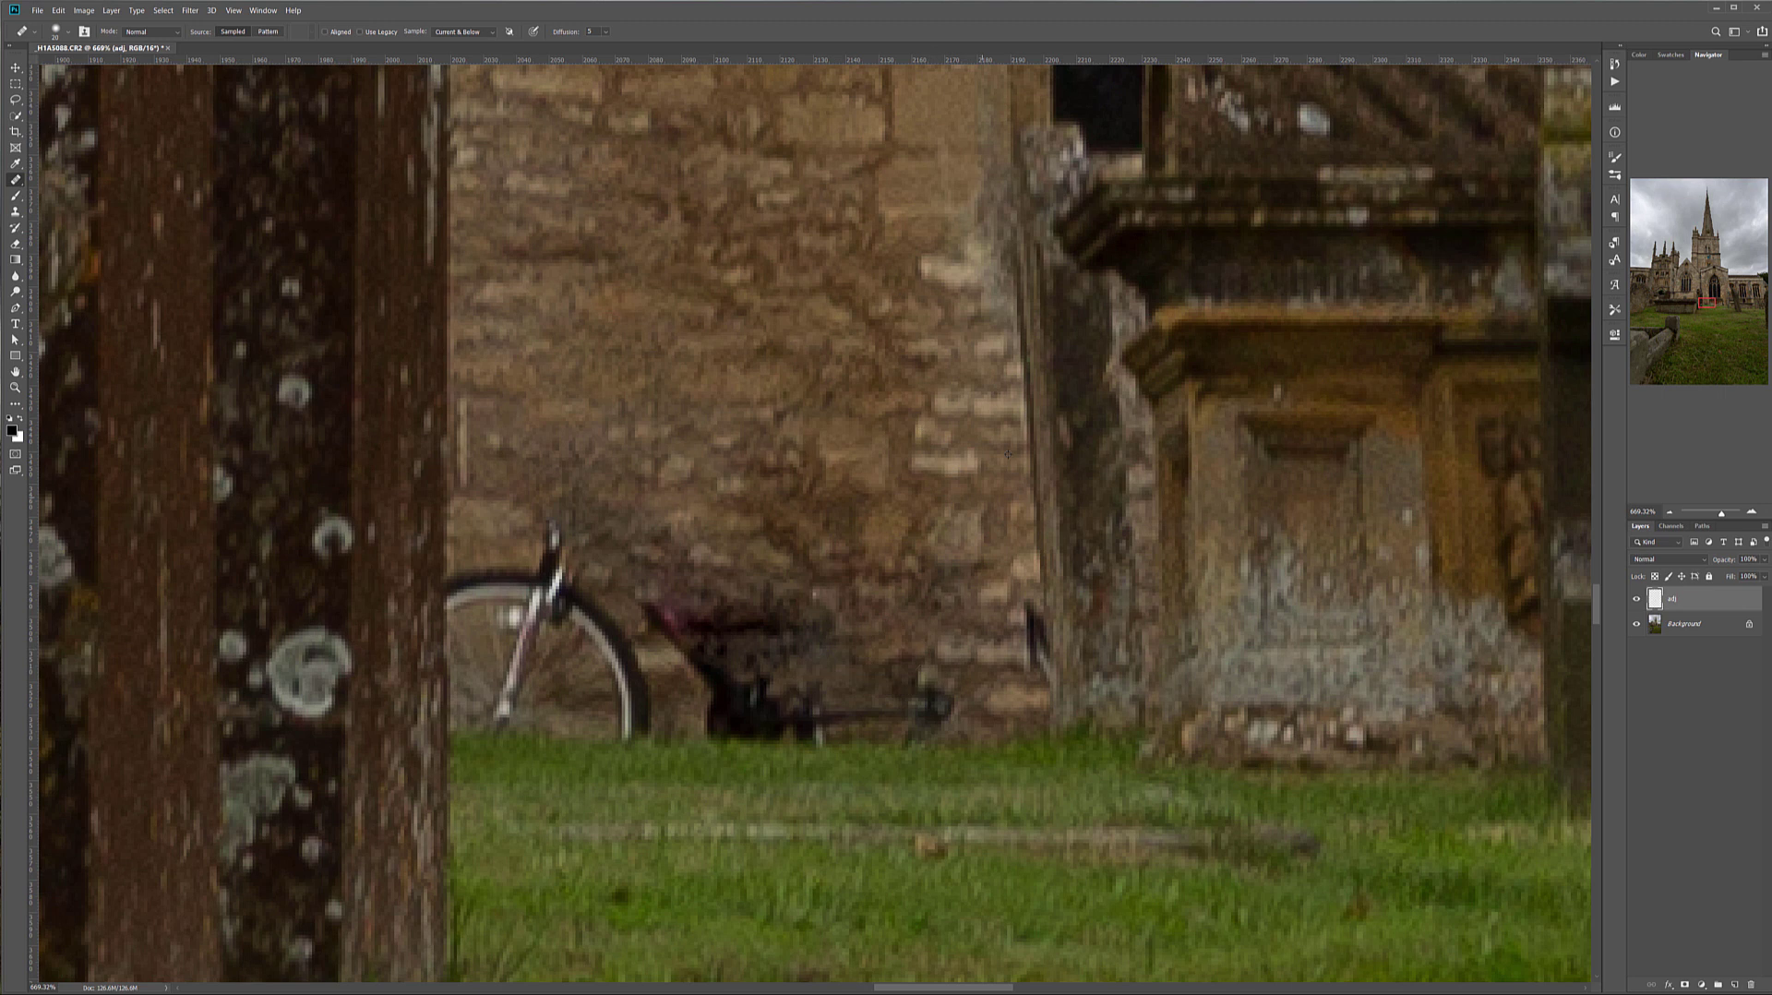
mouse_move(1020, 678)
left_mouse_down()
mouse_move(1025, 632)
mouse_move(1048, 639)
mouse_move(1046, 669)
mouse_move(1025, 600)
left_mouse_up()
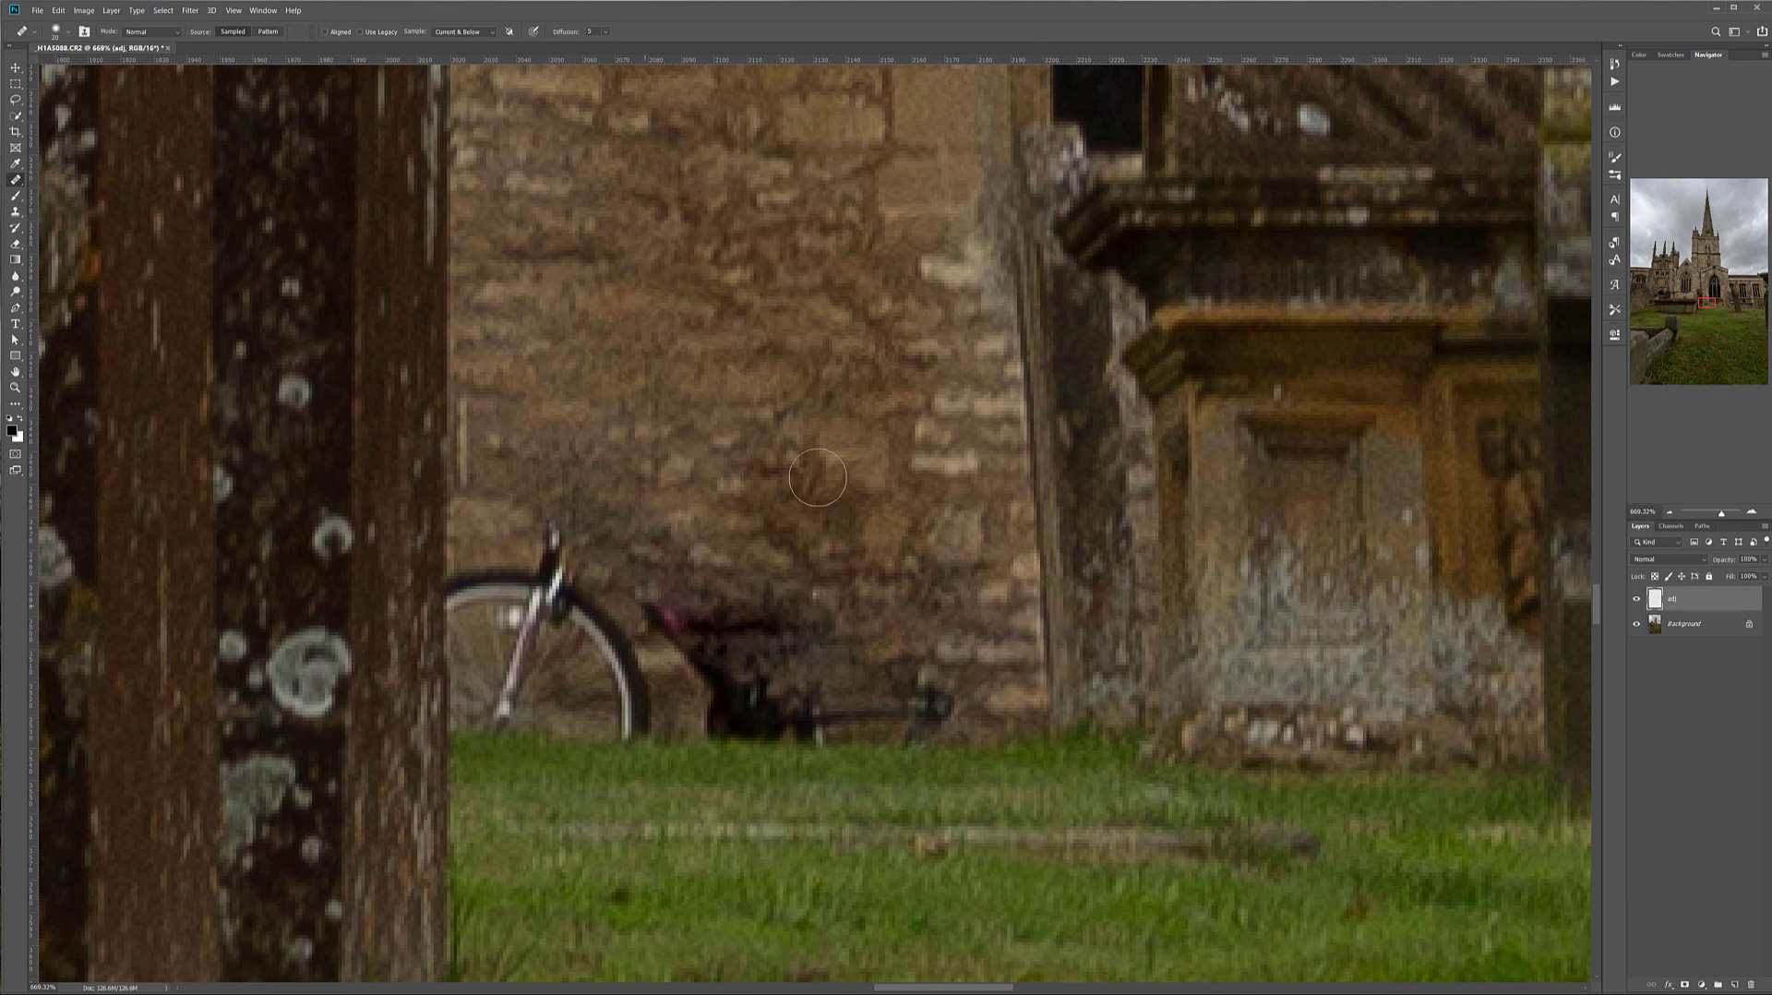
mouse_move(886, 688)
left_mouse_down()
mouse_move(945, 696)
mouse_move(812, 664)
left_mouse_up()
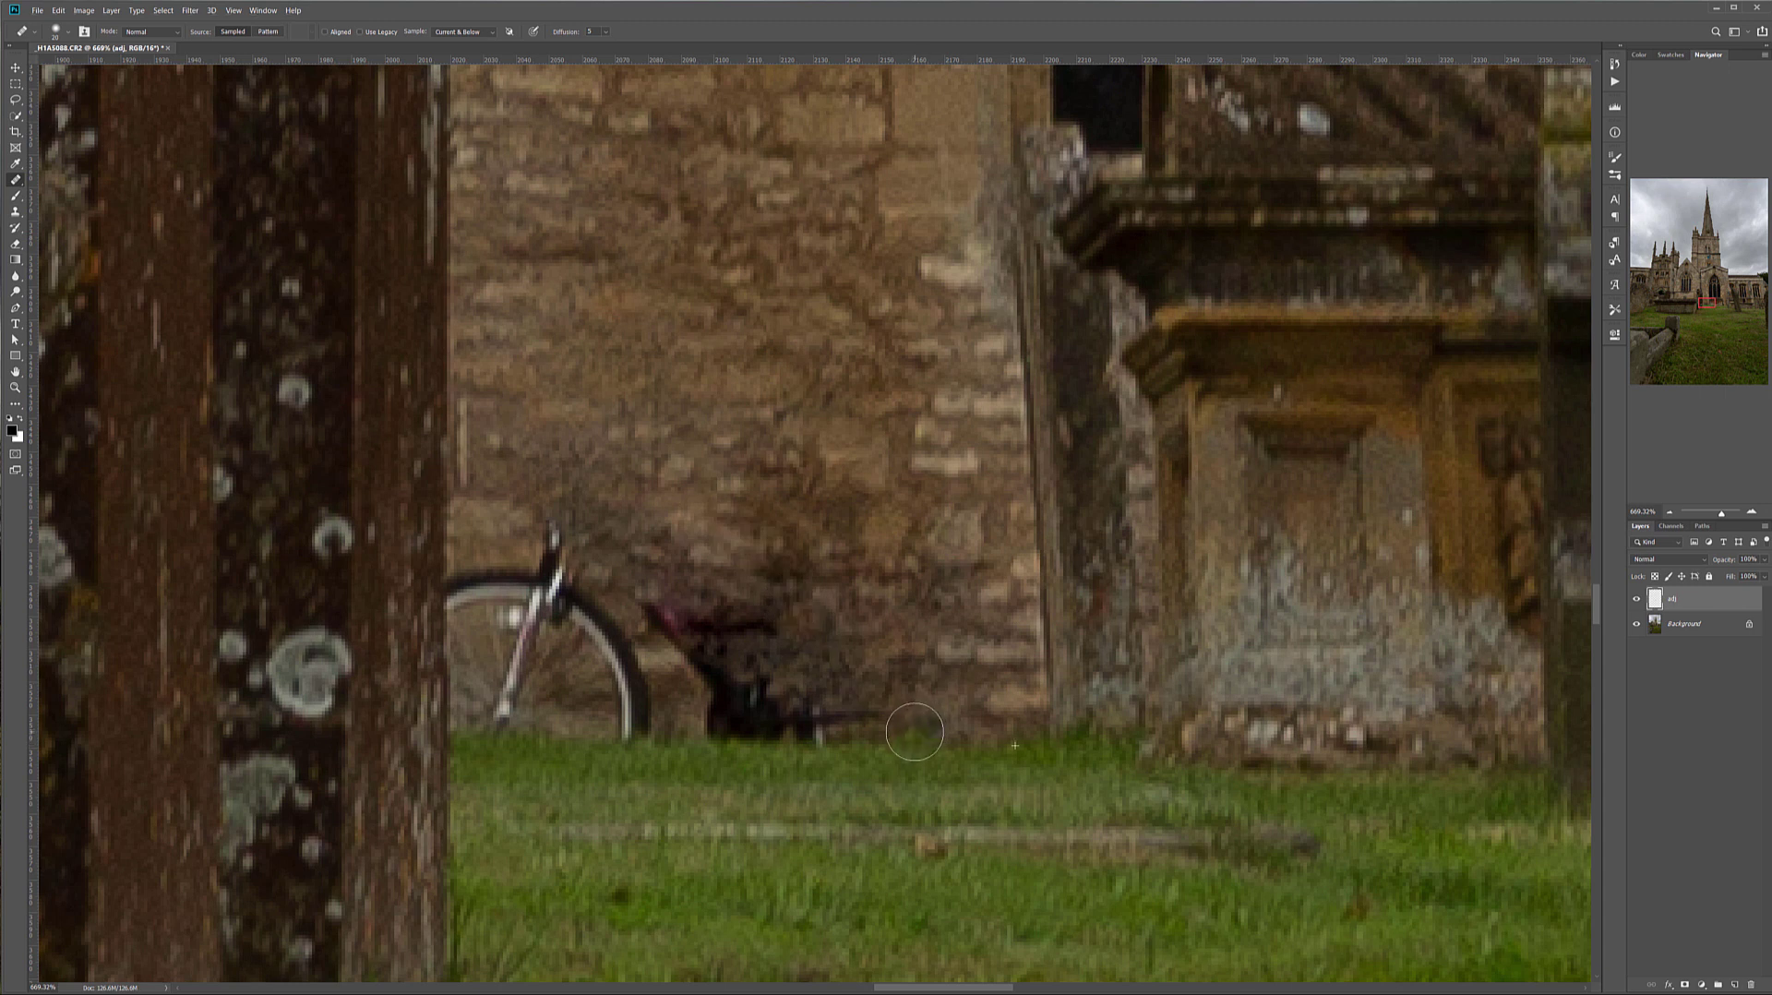
Heal away the bicycle's remaining lower frame and its front wheel beside the gravestone, blending in the church wall and grass line.
mouse_move(900, 730)
left_mouse_down()
mouse_move(743, 704)
mouse_move(705, 613)
mouse_move(712, 688)
mouse_move(812, 697)
mouse_move(741, 609)
mouse_move(850, 642)
mouse_move(723, 703)
mouse_move(698, 588)
mouse_move(581, 631)
left_mouse_up()
mouse_move(507, 512)
left_mouse_down()
mouse_move(552, 593)
mouse_move(590, 637)
left_mouse_up()
left_click(443, 380, "alt")
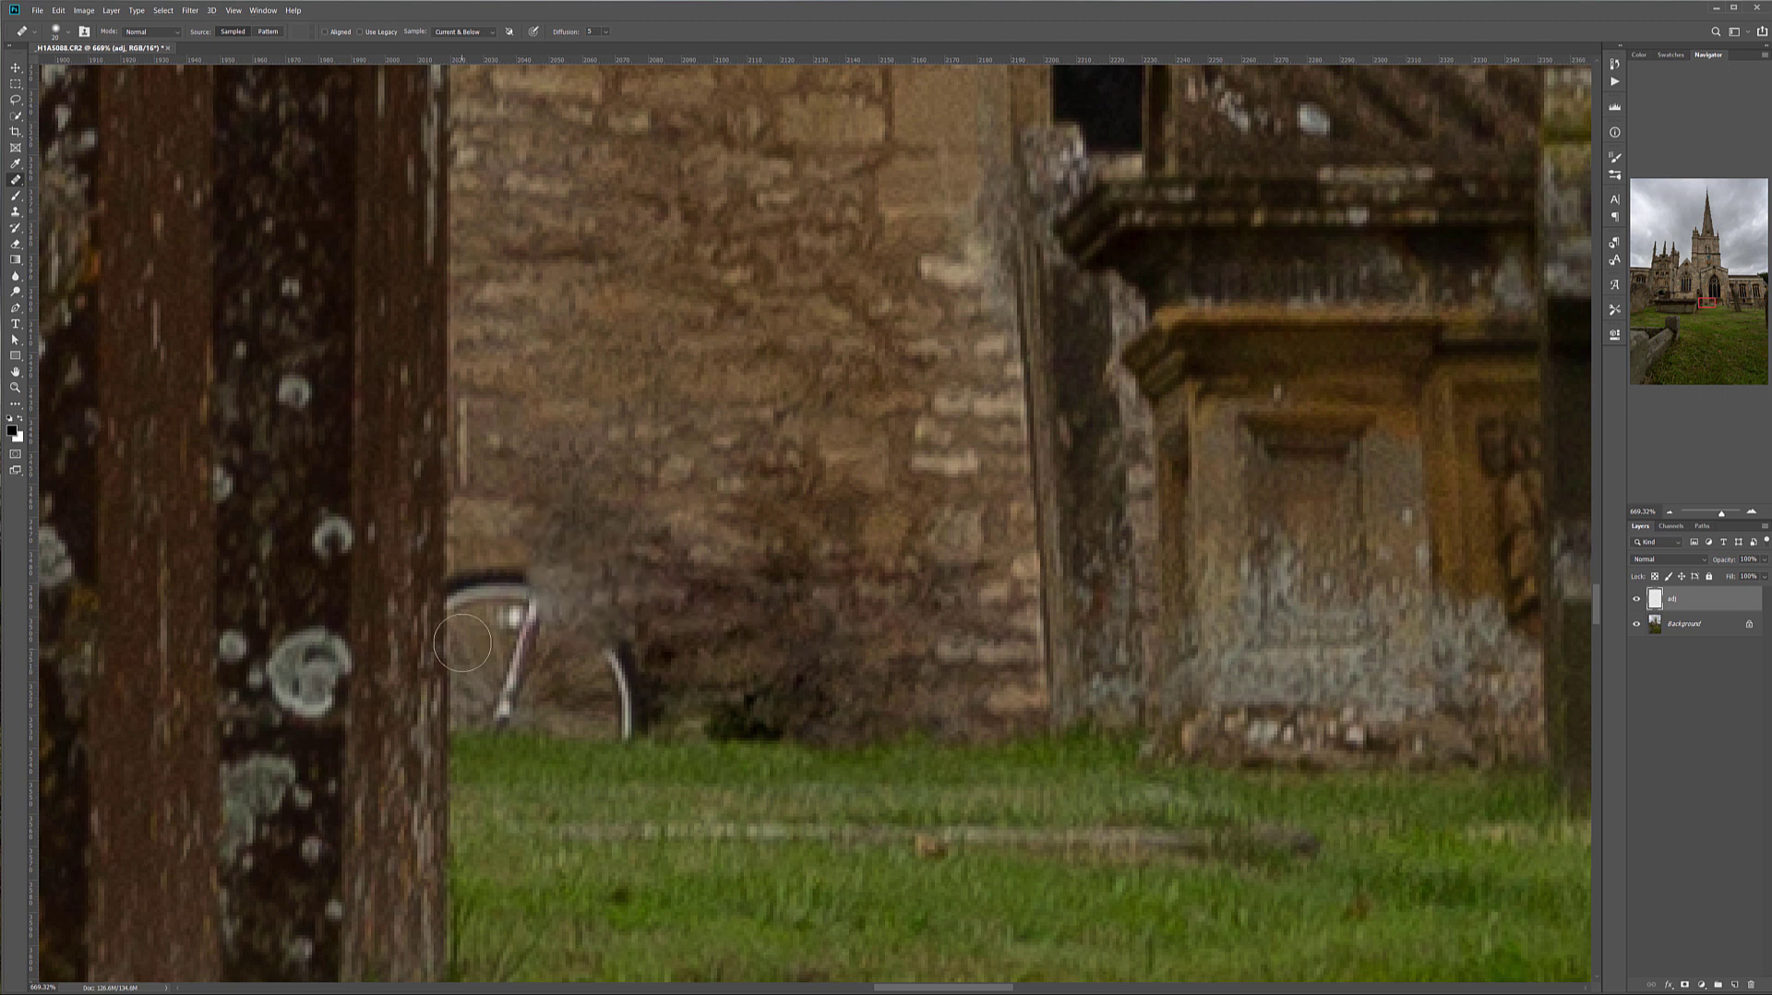
mouse_move(444, 620)
left_mouse_down()
mouse_move(443, 707)
mouse_move(489, 694)
mouse_move(466, 674)
mouse_move(462, 616)
mouse_move(495, 561)
mouse_move(495, 618)
mouse_move(533, 593)
mouse_move(546, 613)
mouse_move(488, 700)
mouse_move(589, 703)
mouse_move(575, 615)
mouse_move(640, 715)
mouse_move(596, 686)
mouse_move(672, 647)
mouse_move(735, 704)
mouse_move(836, 703)
mouse_move(895, 683)
left_mouse_up()
scroll(895, 683, "down", 3)
scroll(943, 658, "down", 5)
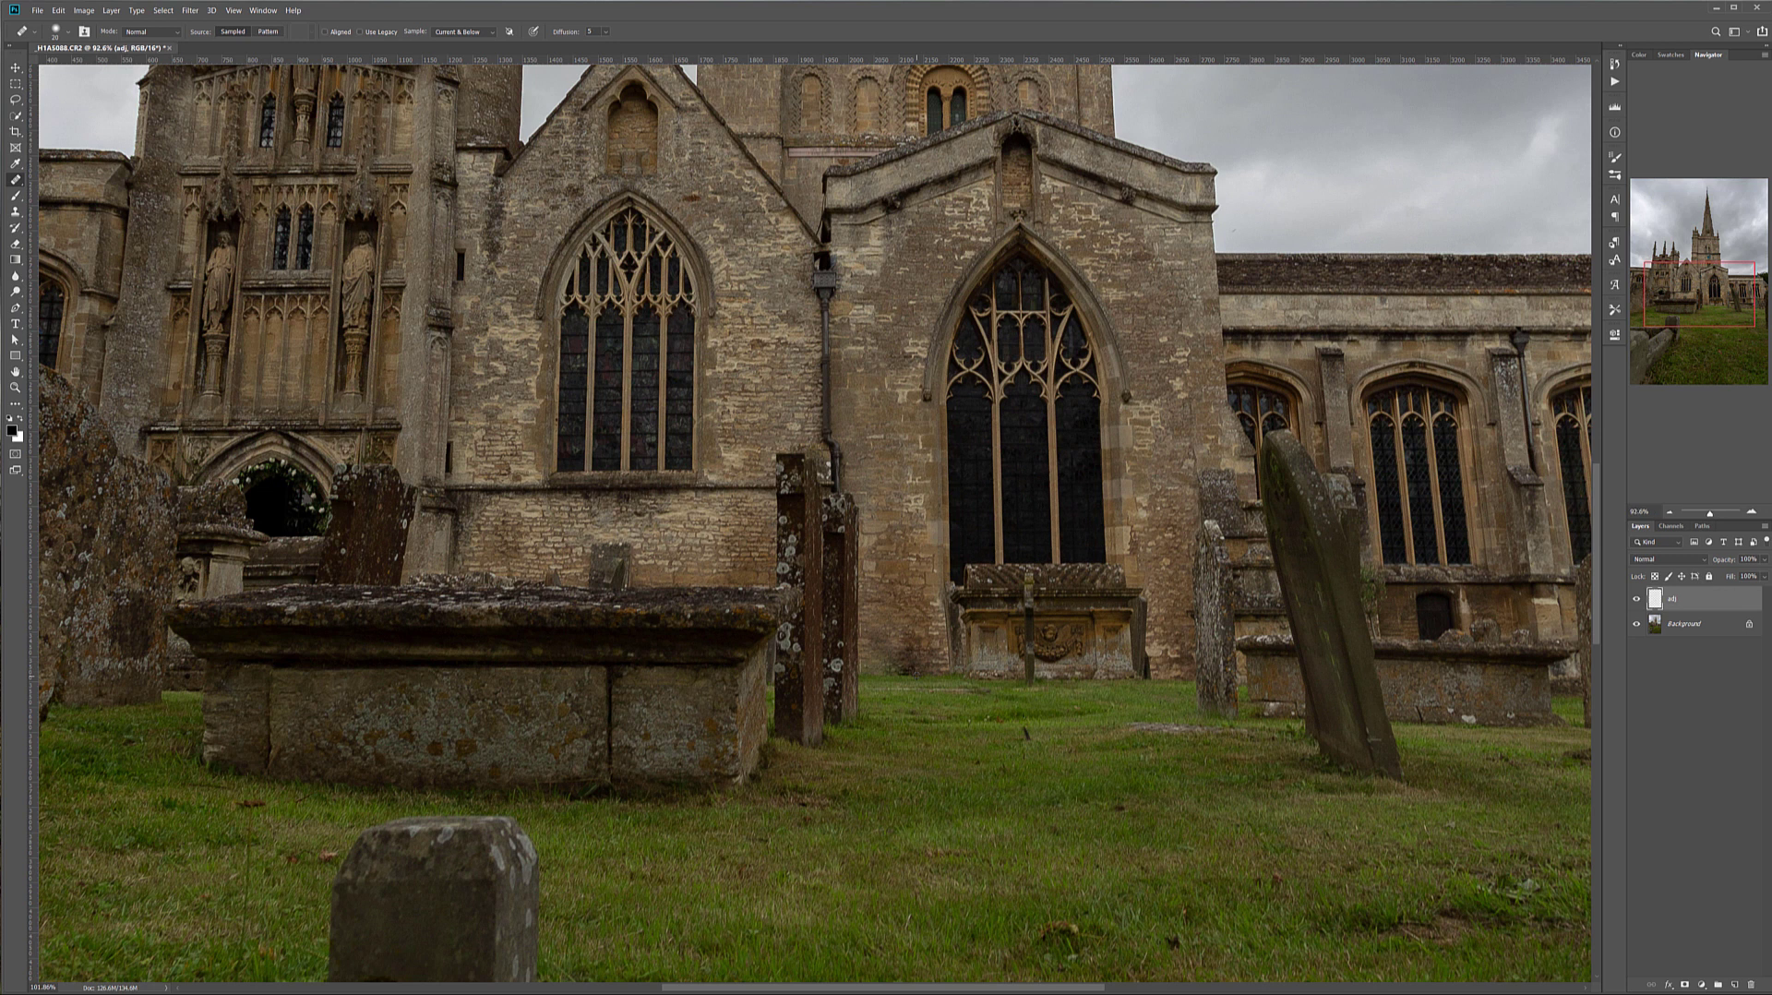
scroll(918, 674, "down", 2)
scroll(919, 674, "down", 4)
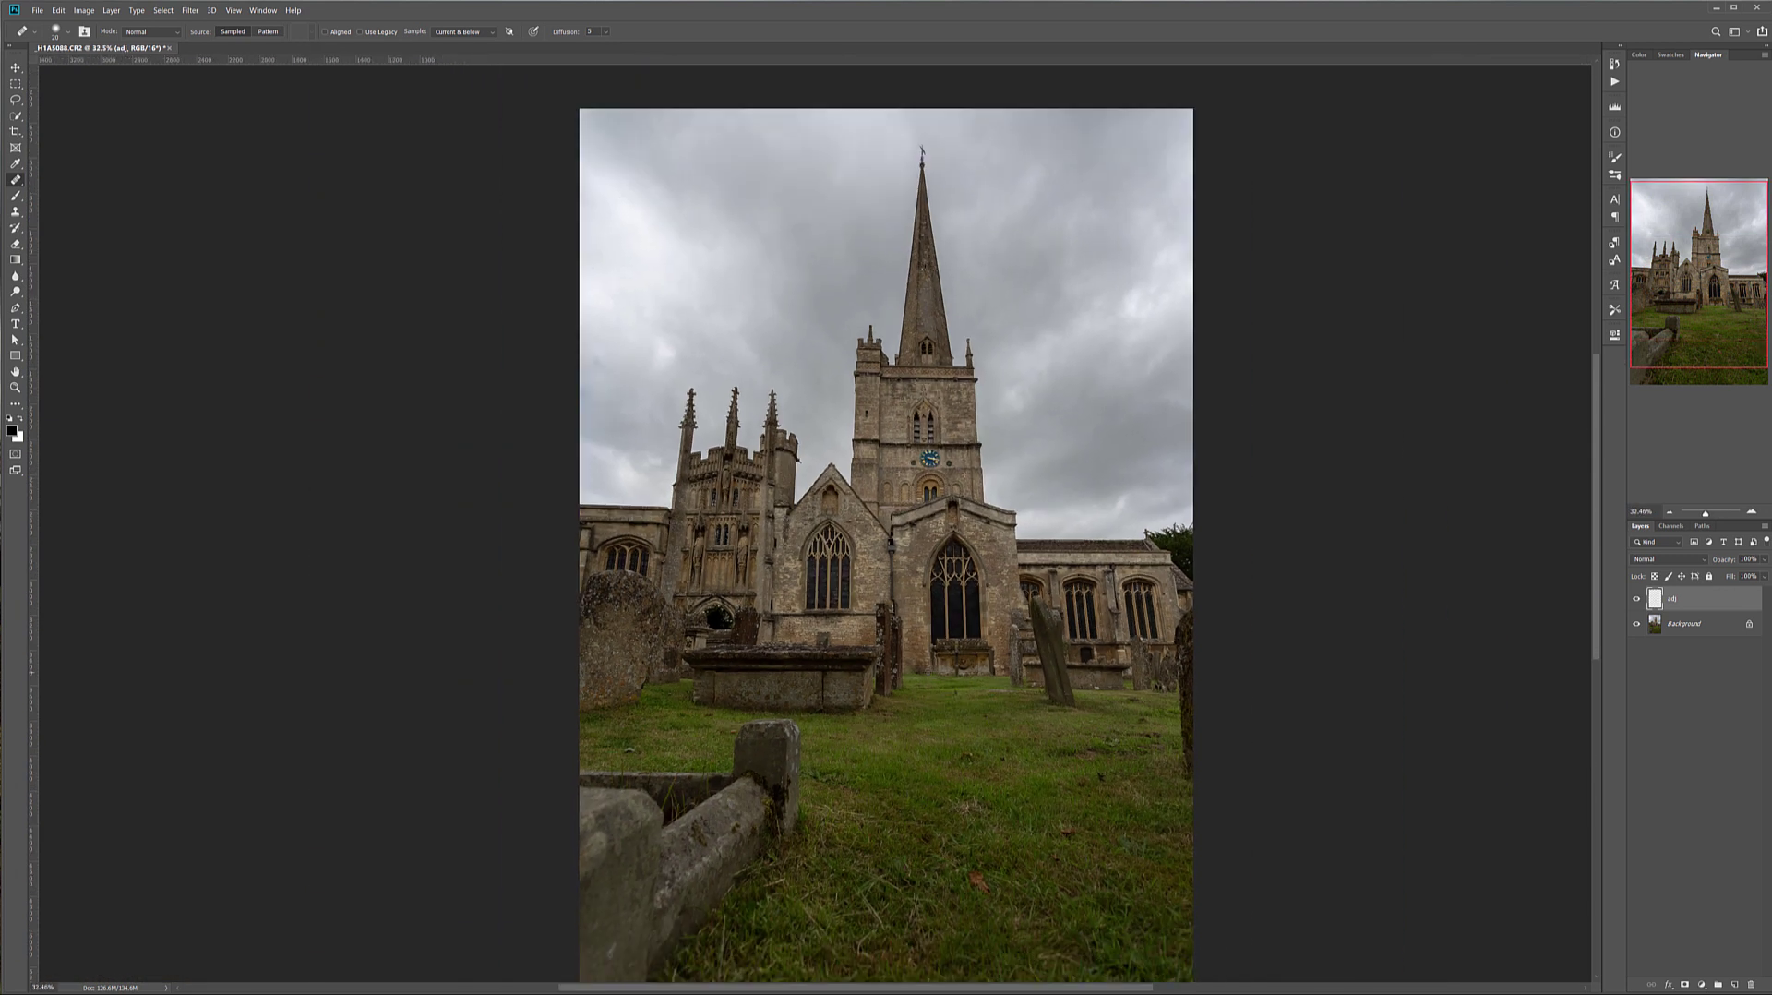
scroll(815, 523, "up", 1)
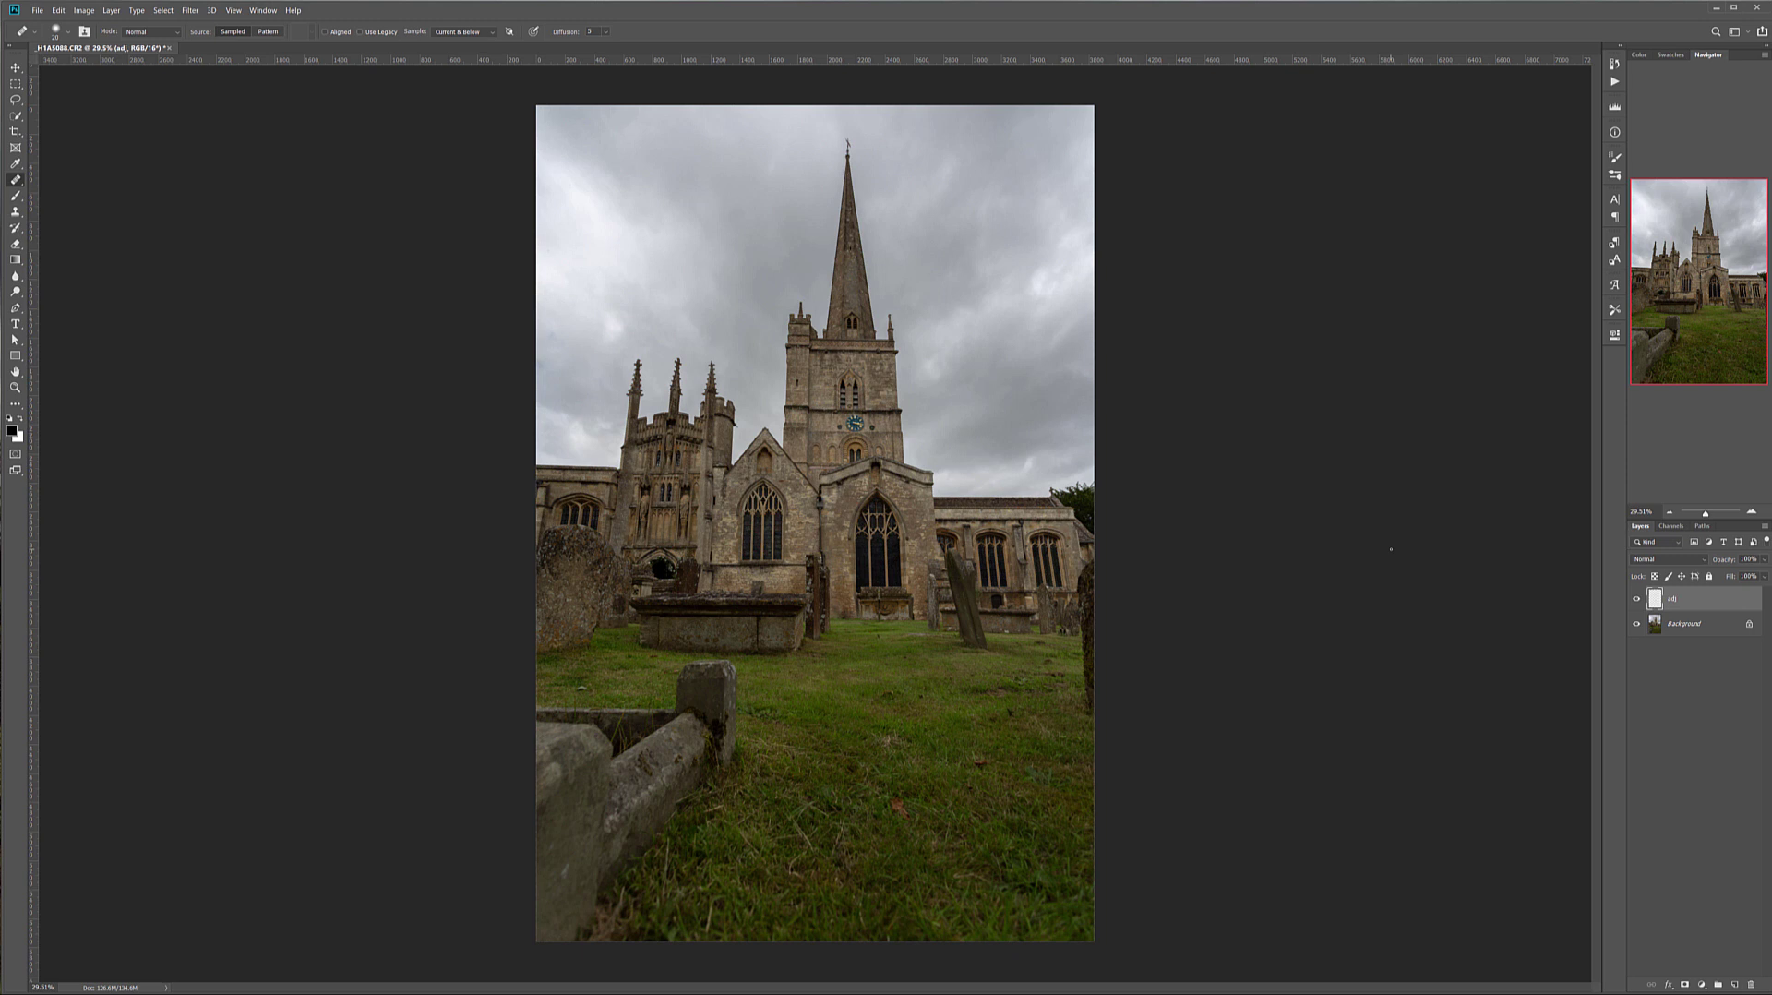
Merge all visible layers into a new layer on top and name it phdr.
key("ctrl+shift+alt+e")
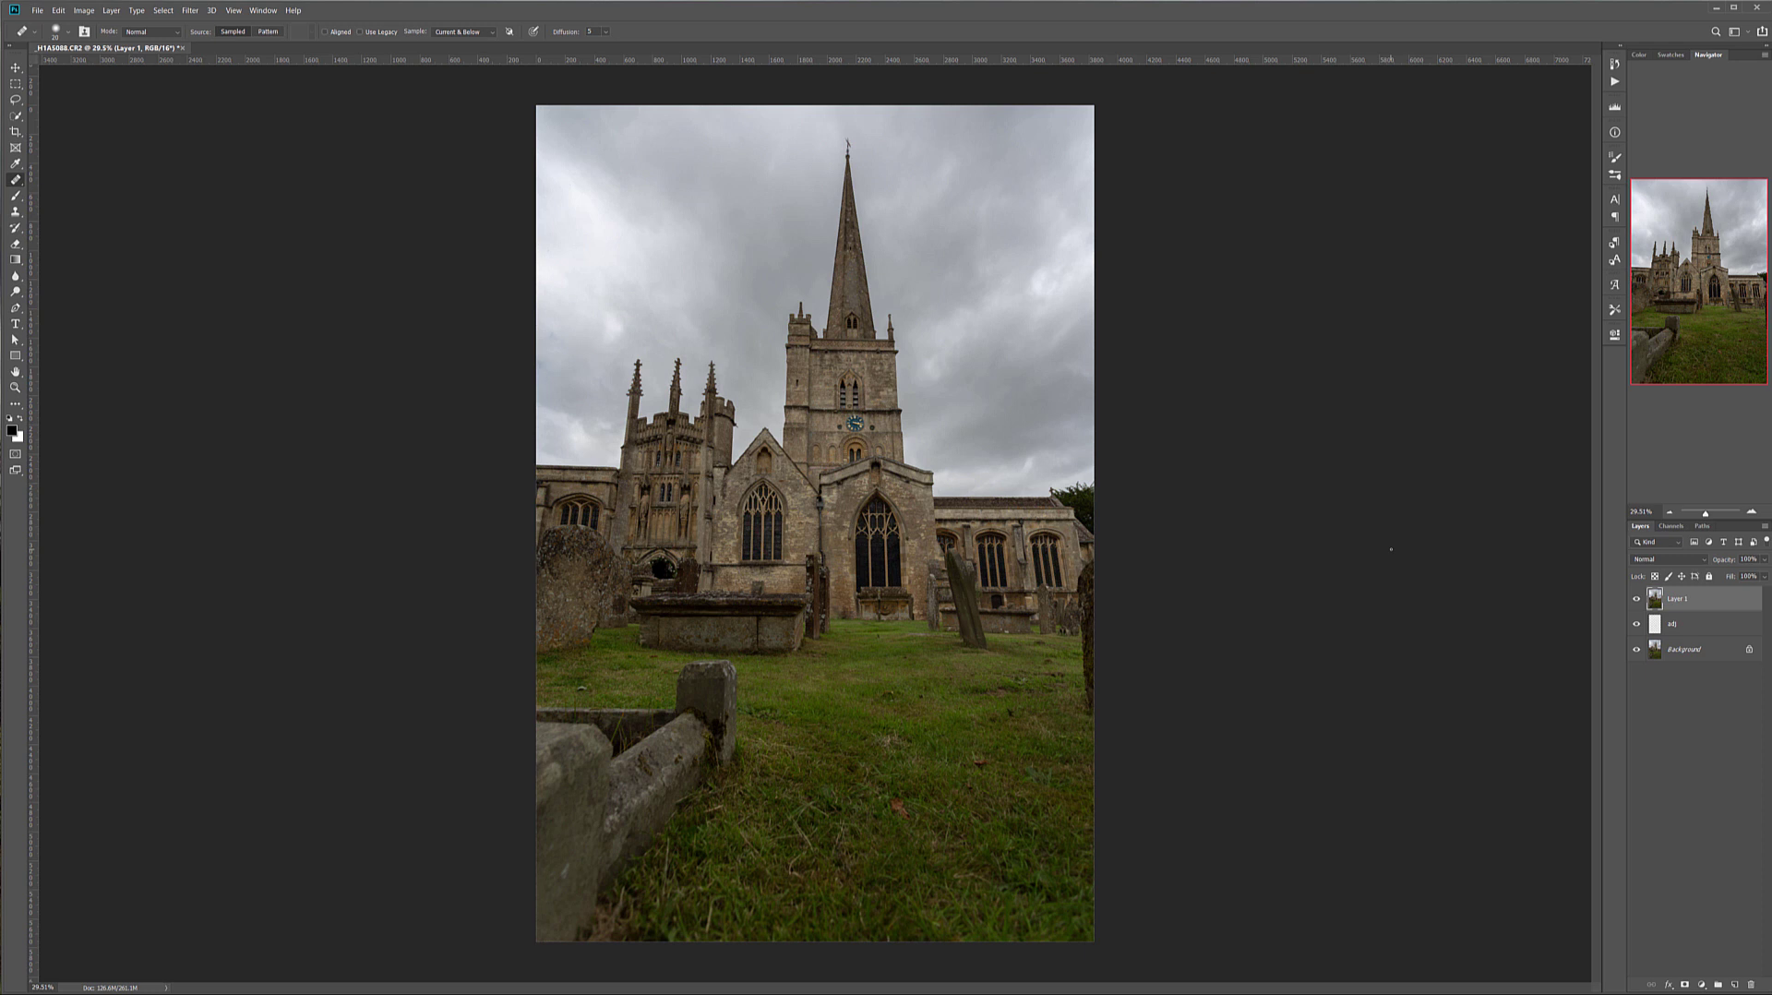
double_click(1676, 597)
type("phdr")
key("Return")
Apply a Black & White adjustment to the phdr layer with reds at 108%, yellows at 100% and greens at 172%.
left_click(77, 9)
mouse_move(92, 42)
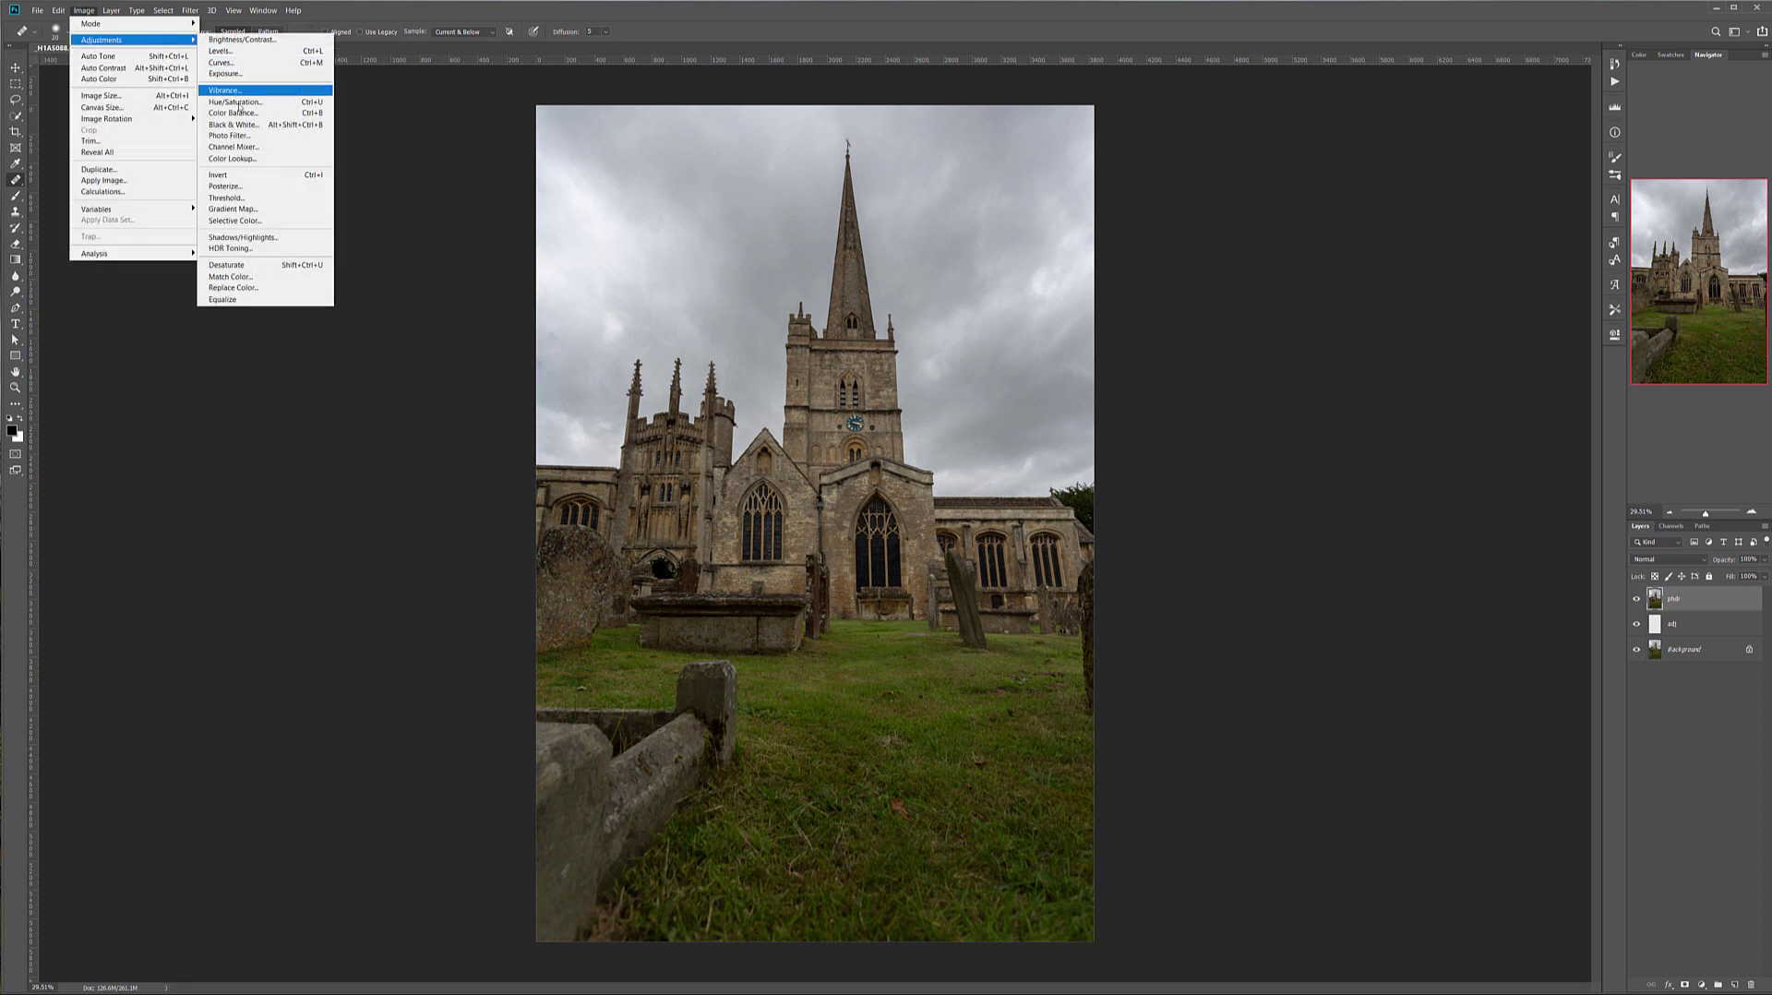
left_click(258, 125)
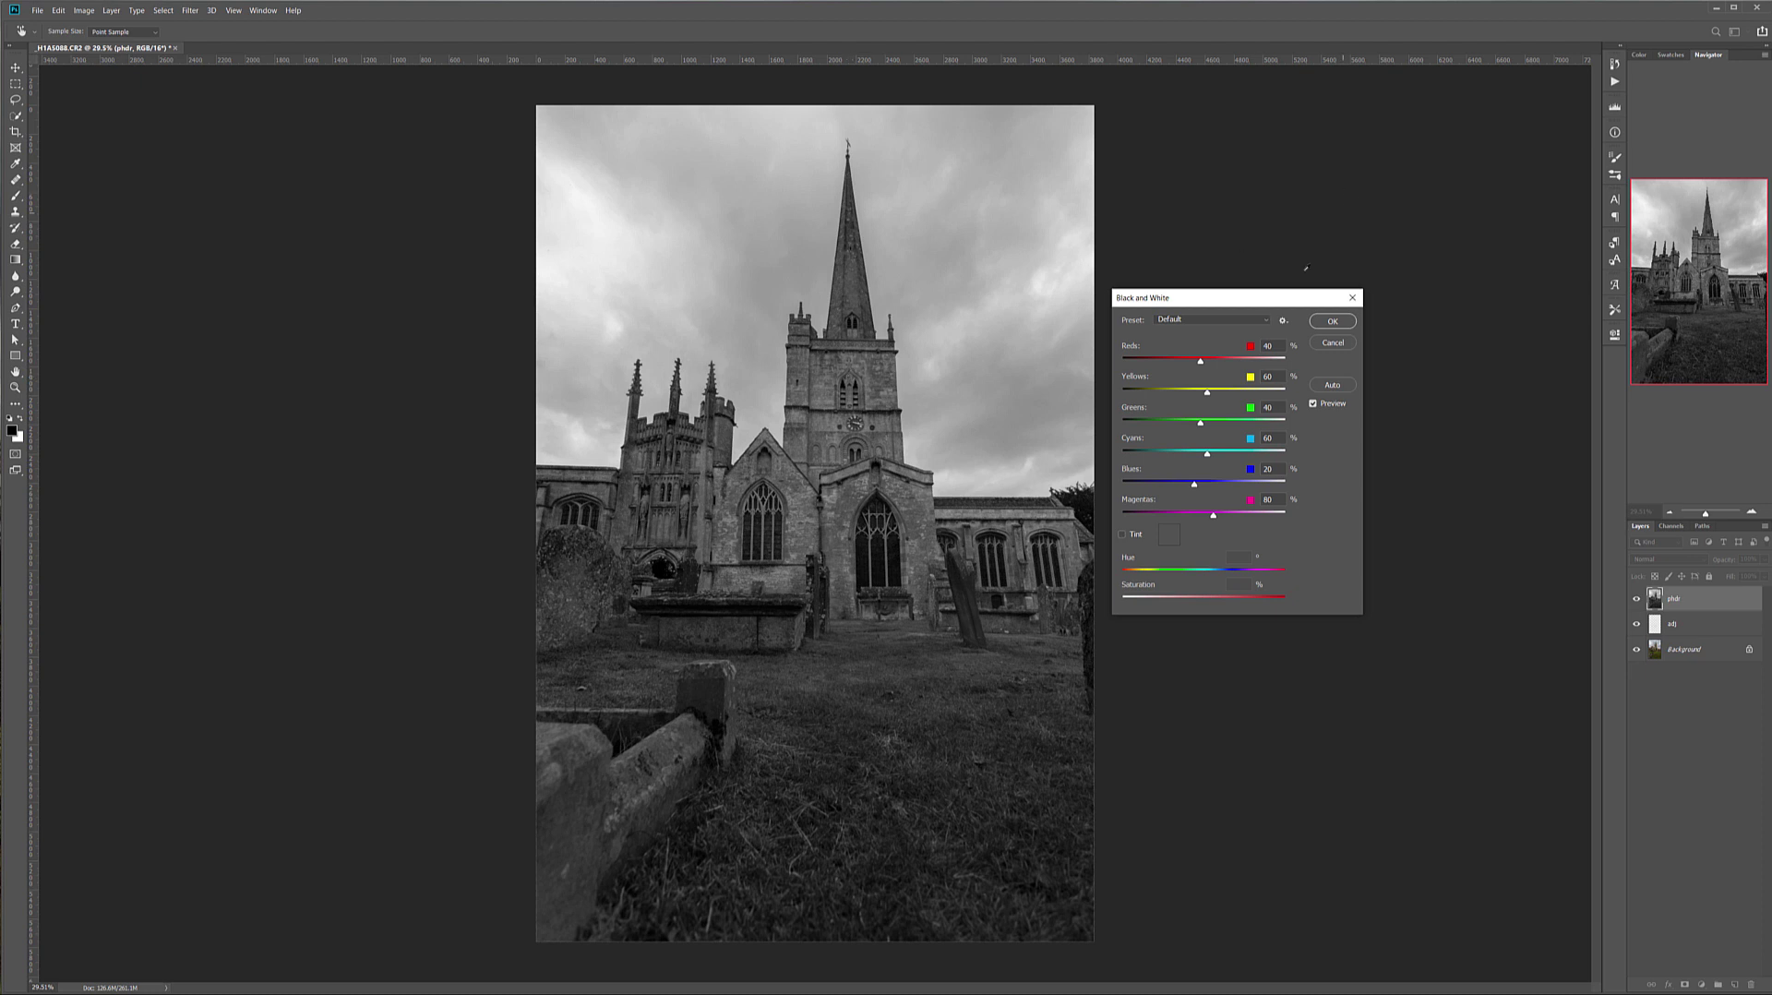
left_click_drag(1228, 365, 1207, 366)
left_click(1218, 362)
left_click_drag(1208, 394, 1243, 427)
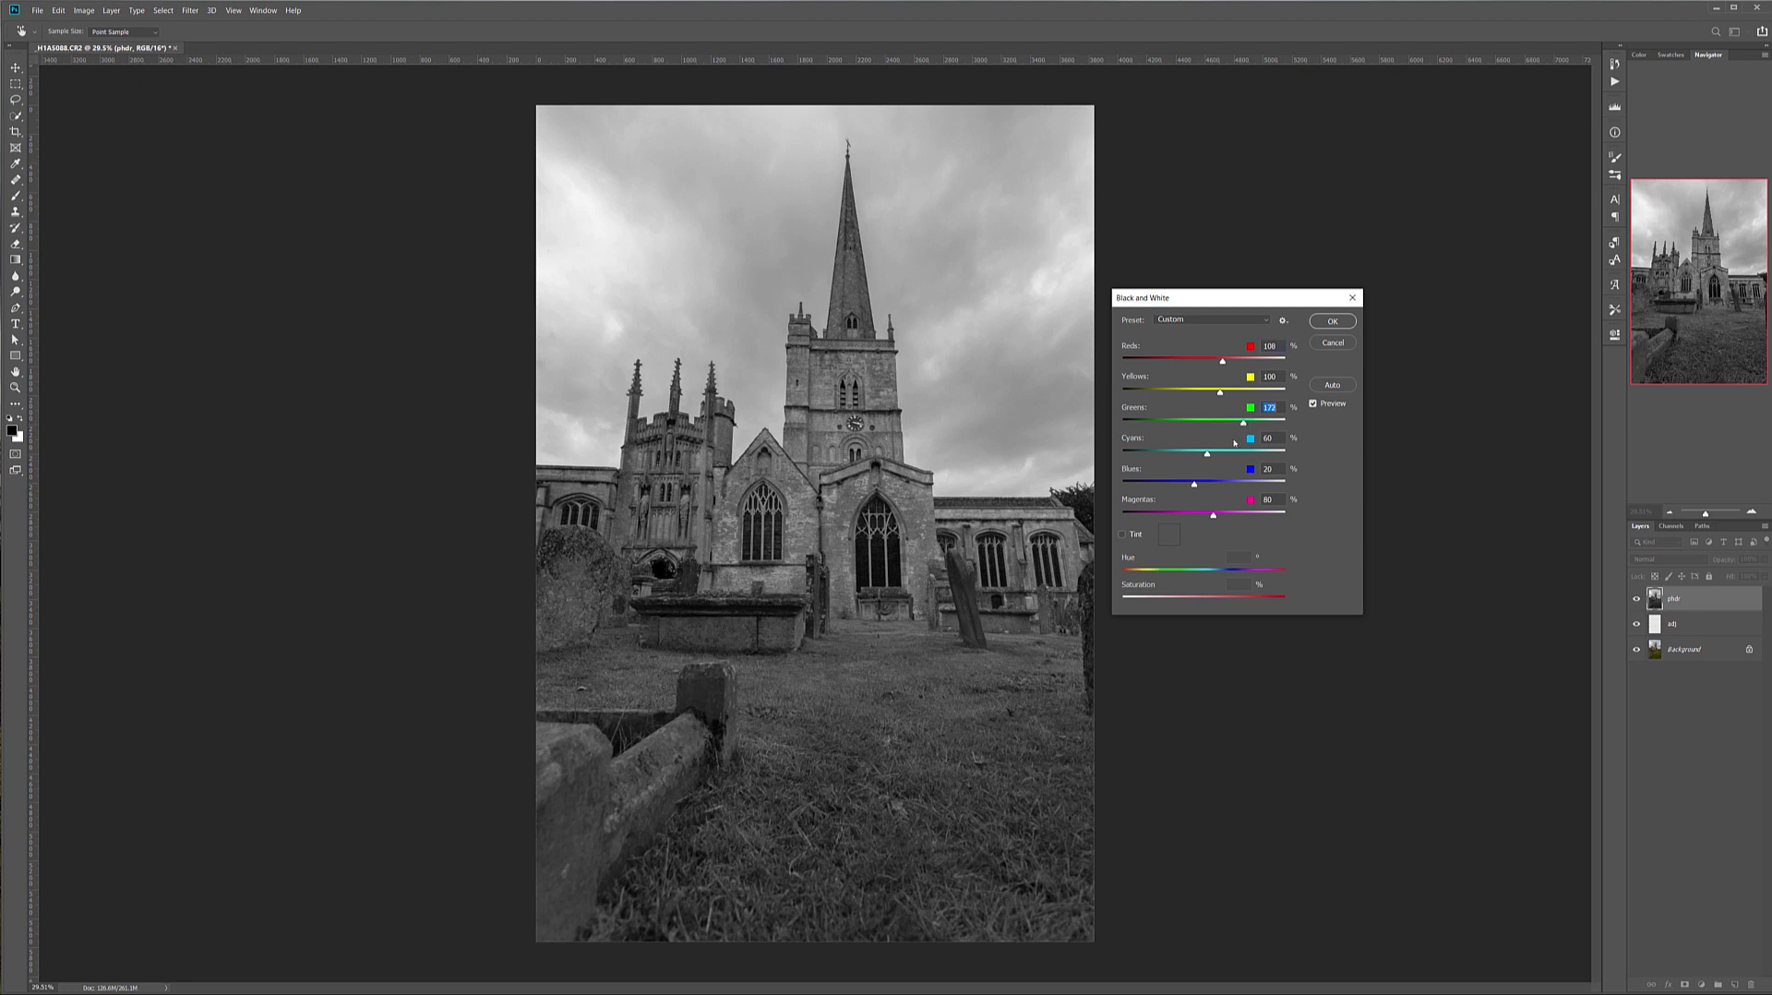
Lower the cyans and blues below zero in the Black and White conversion to darken the sky, and apply it.
left_click(1177, 452)
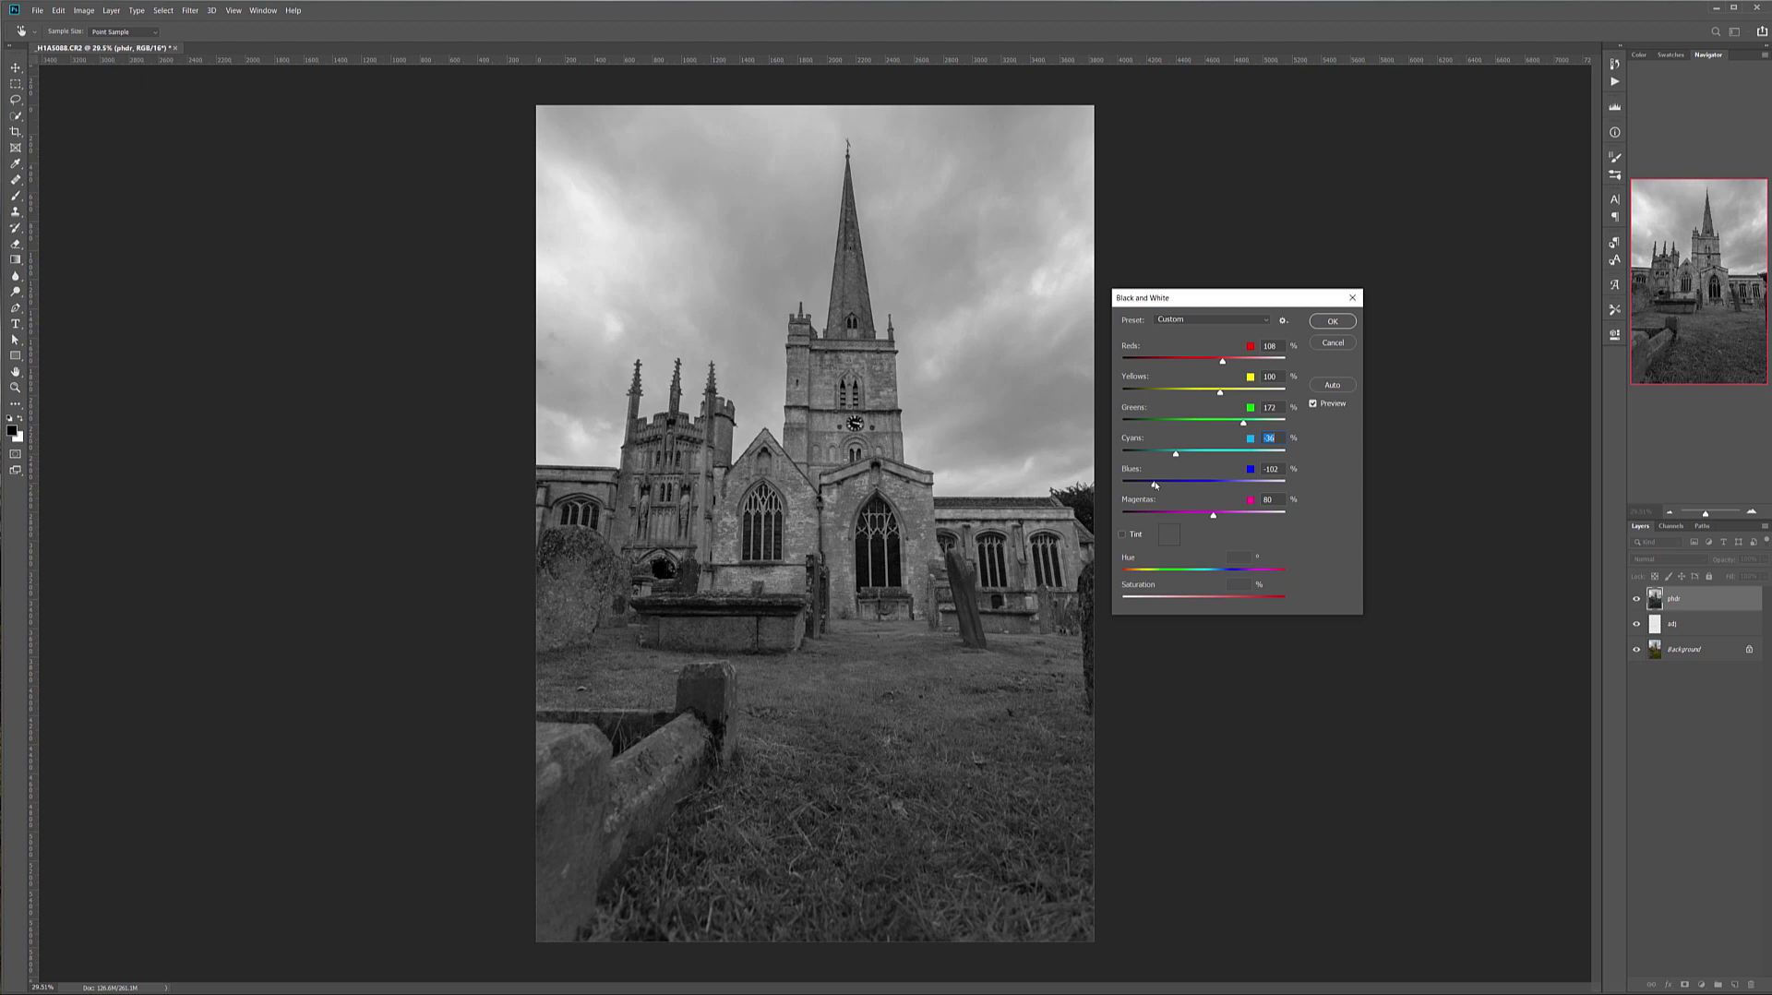
left_click_drag(1175, 454, 1156, 483)
left_click_drag(1173, 453, 1167, 491)
left_click(1159, 481)
left_click(1331, 321)
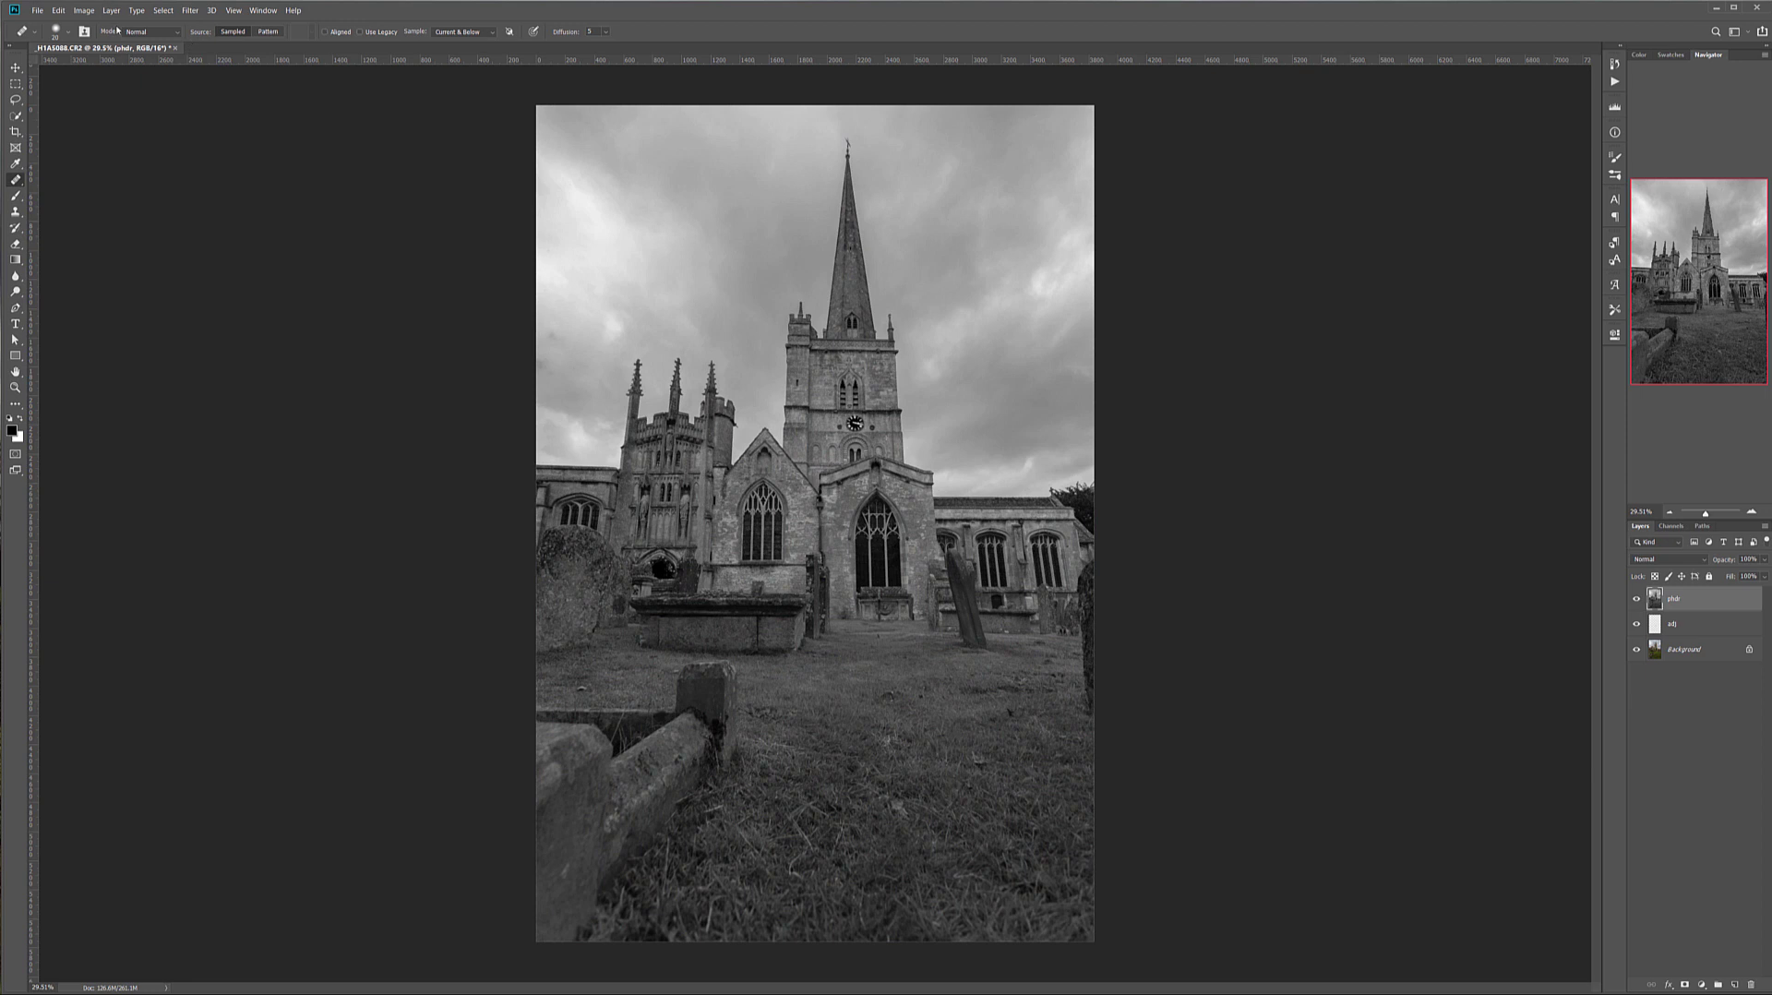
Start a Shadows/Highlights adjustment on the phdr layer with the shadows and highlights radius both at 10 px.
left_click(83, 11)
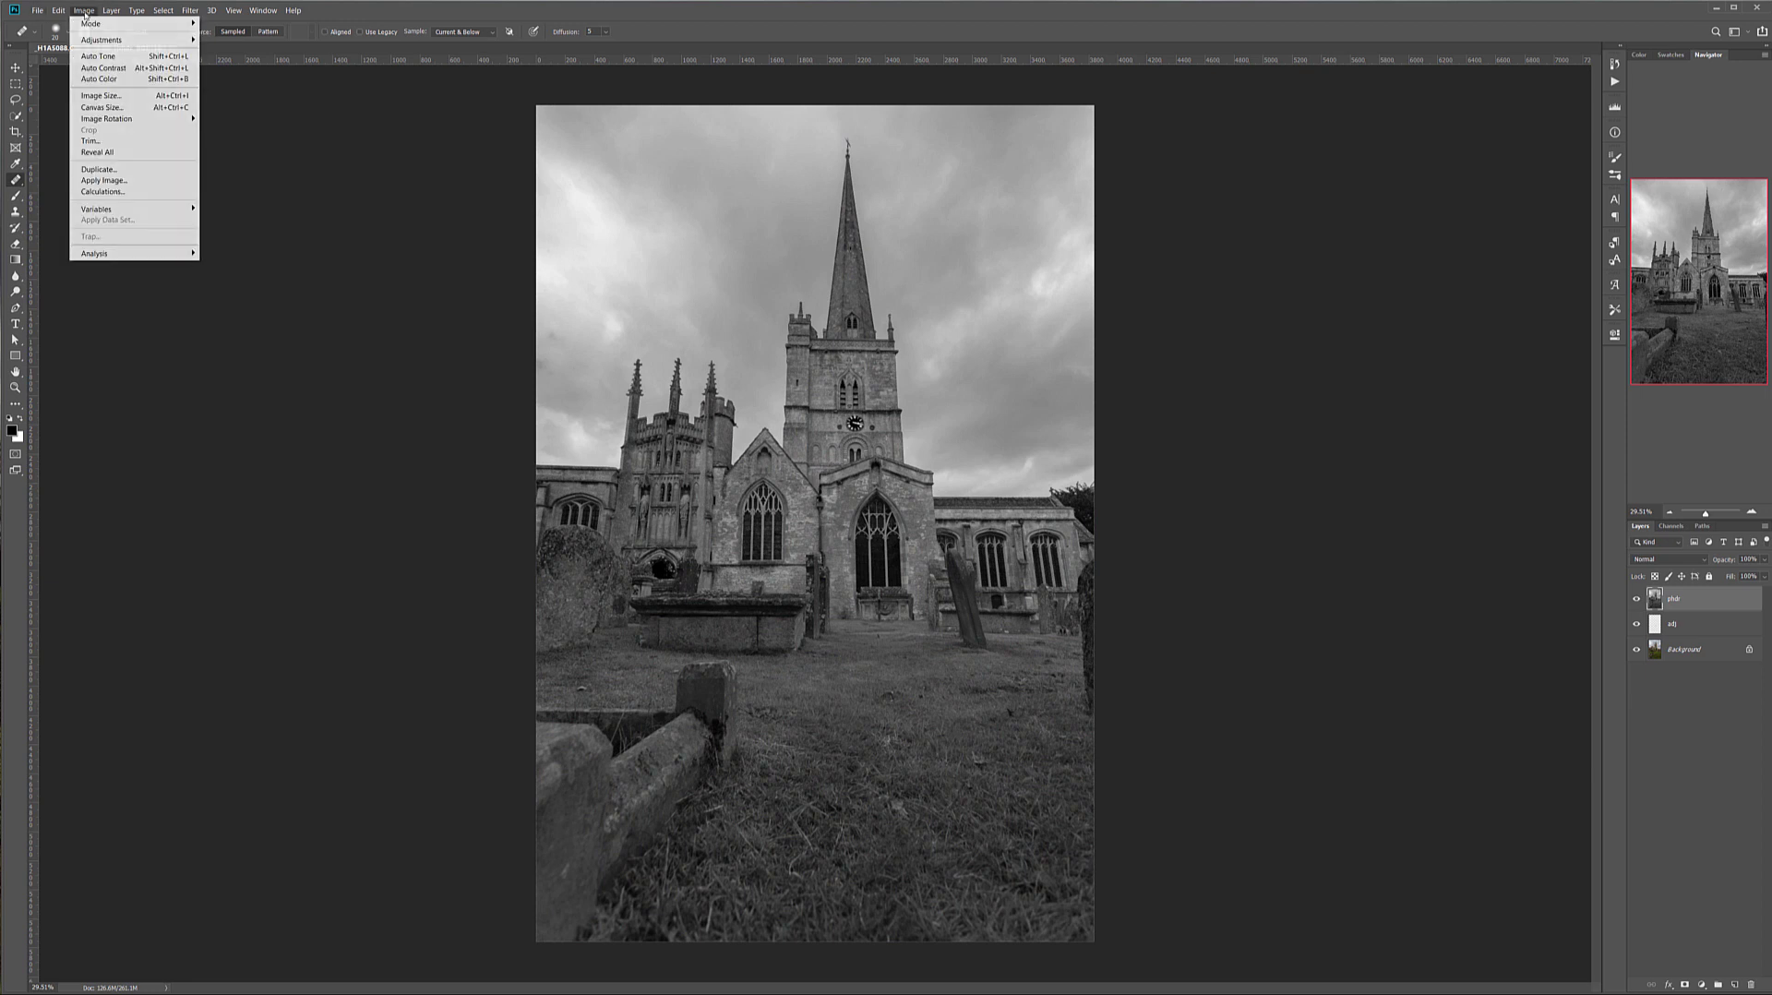
mouse_move(111, 40)
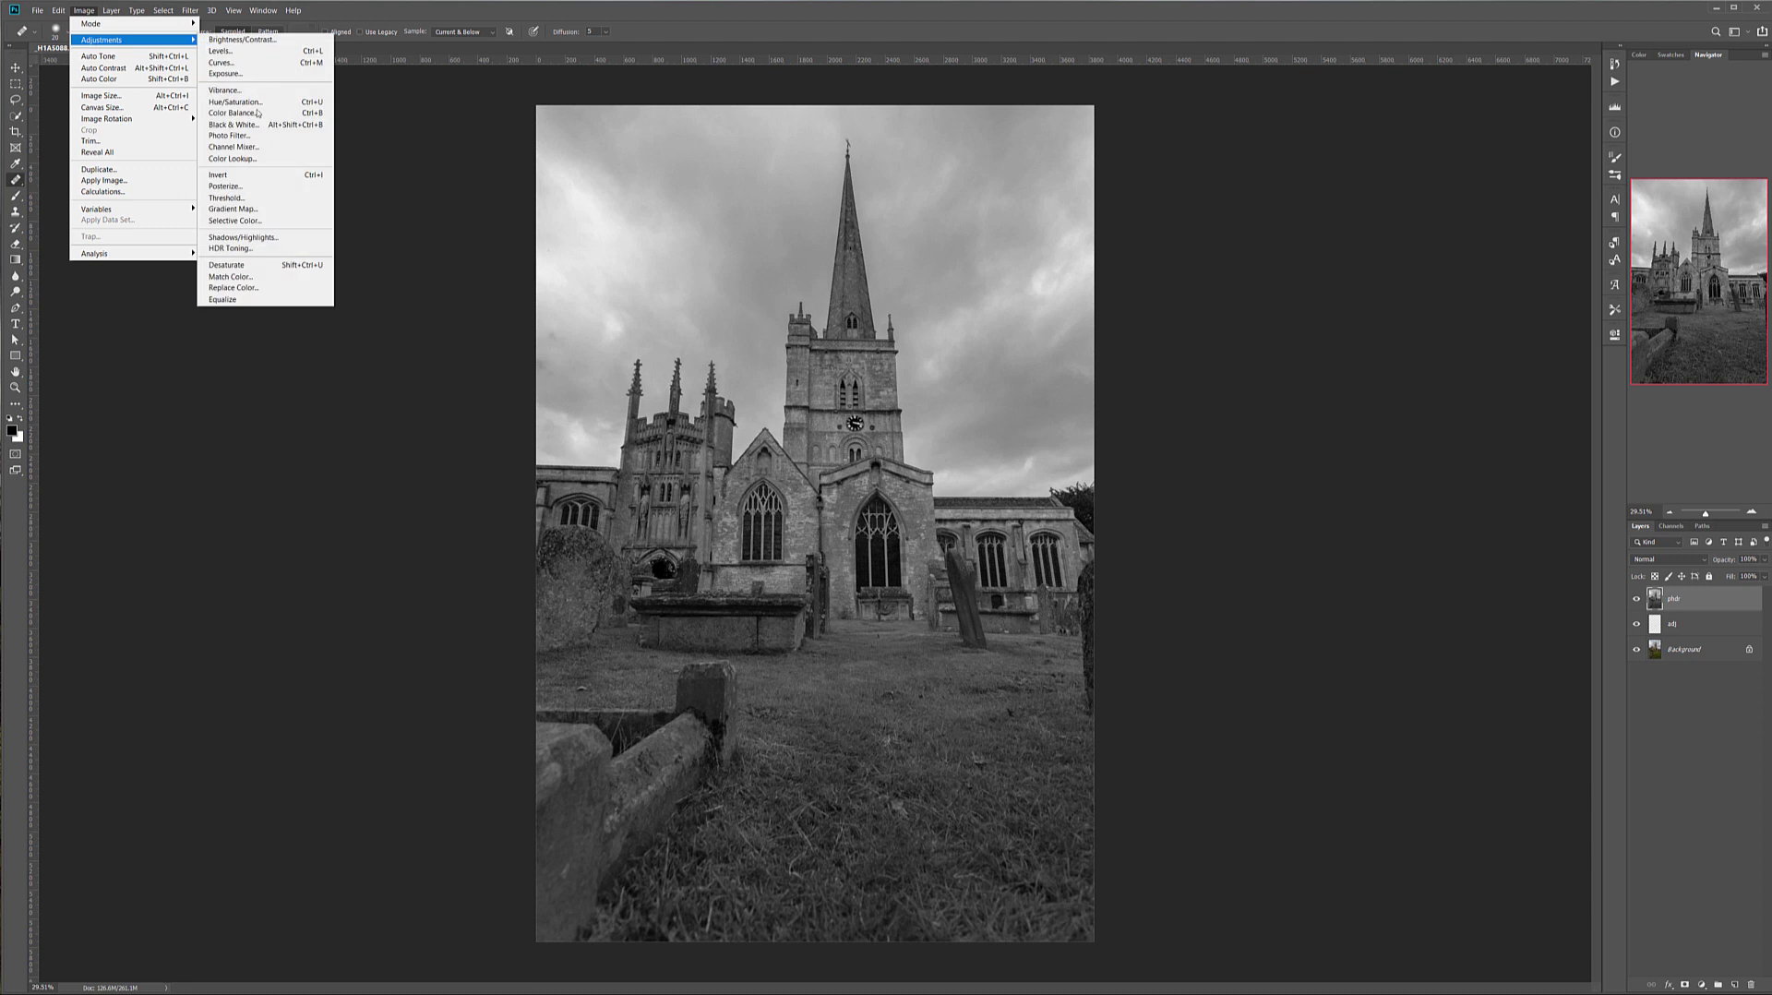
left_click(242, 238)
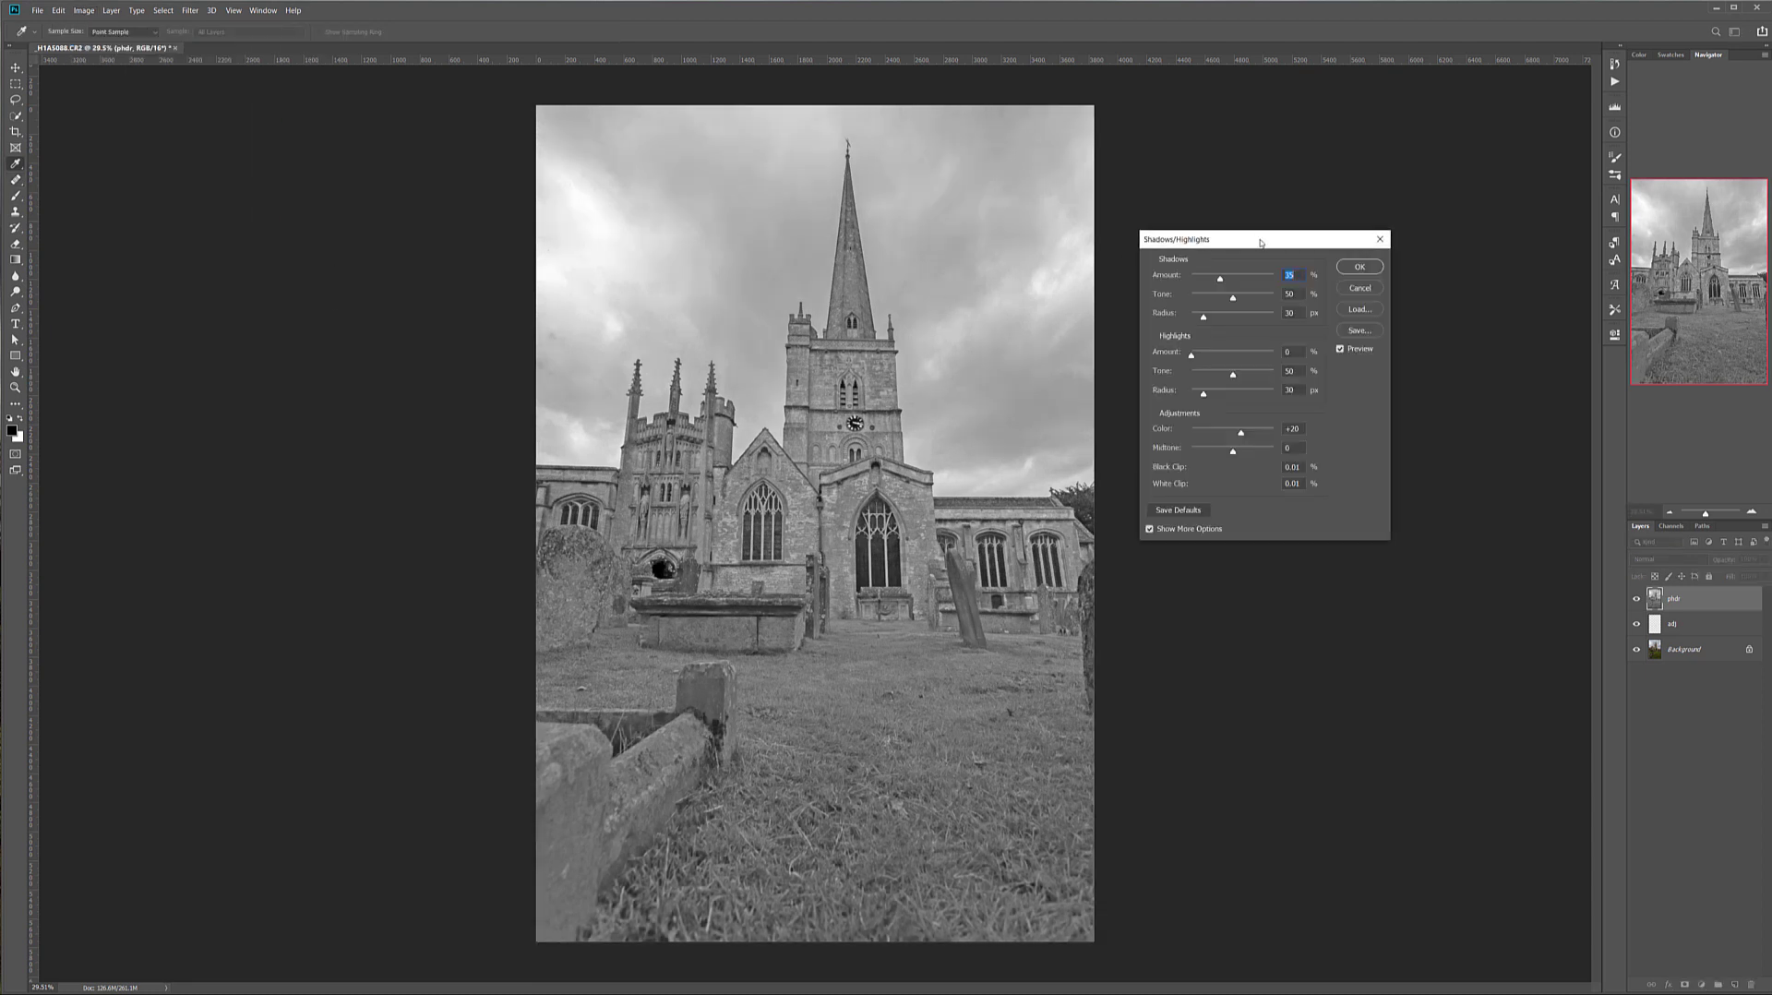
left_click(1295, 312)
type("10")
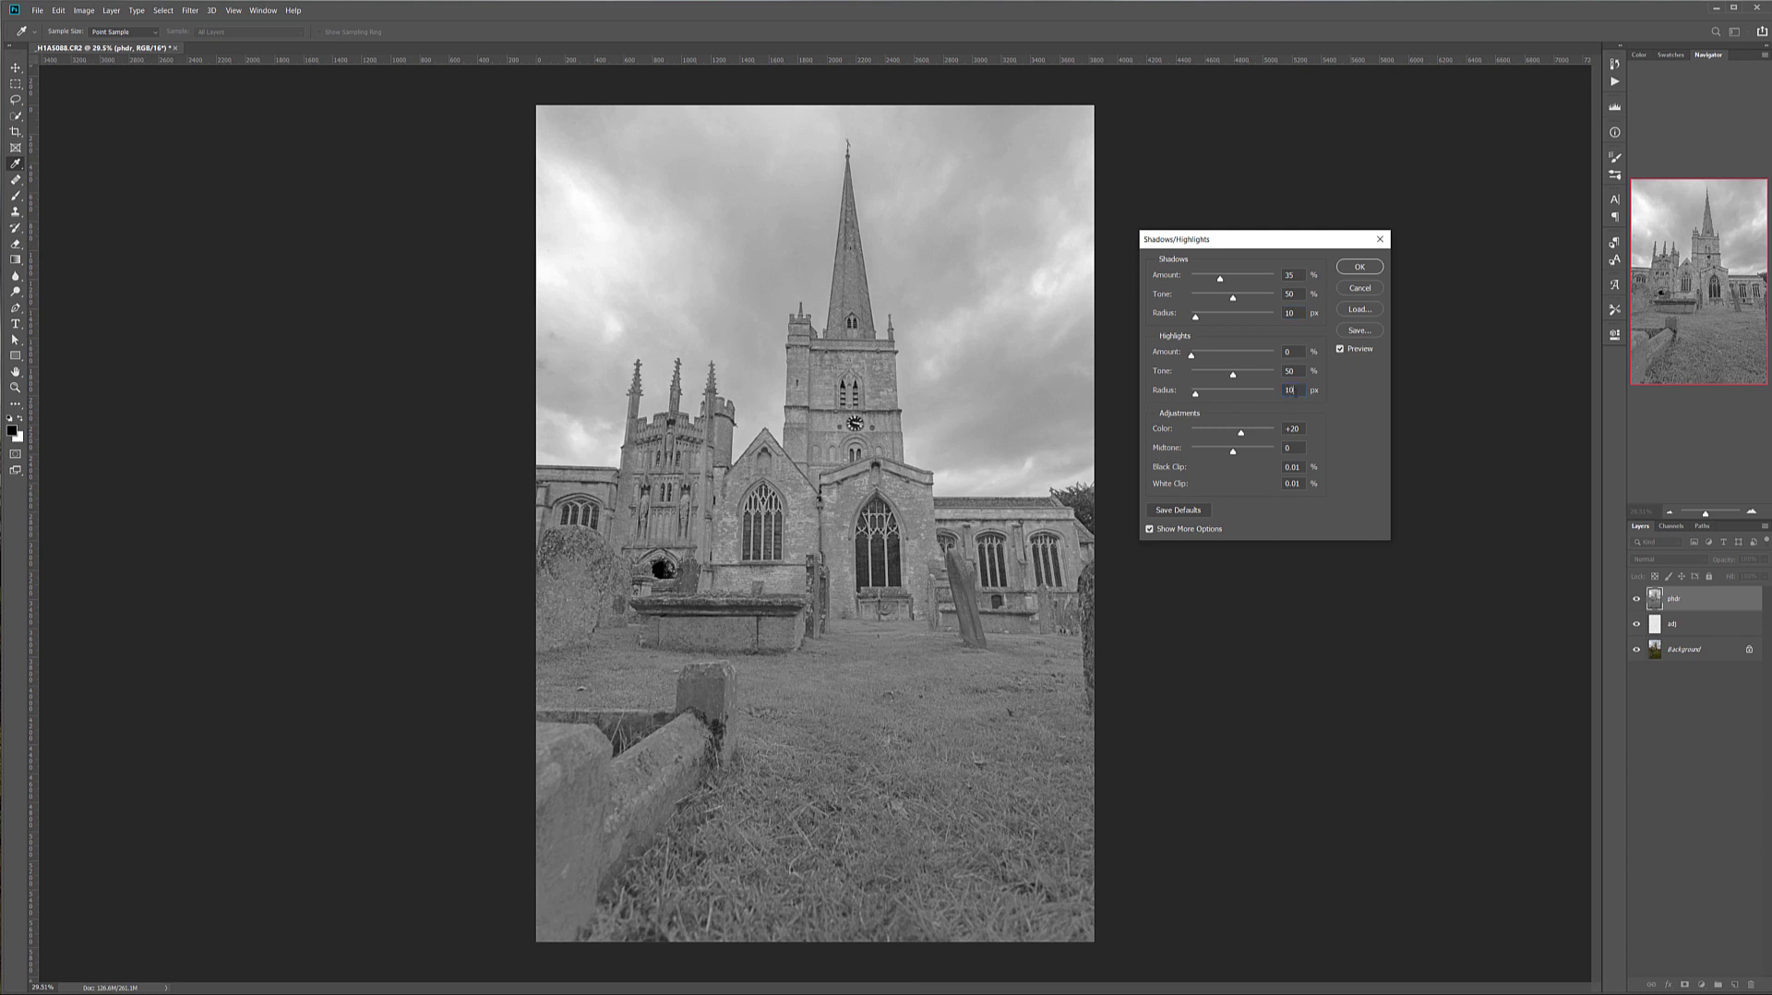
left_click(1149, 529)
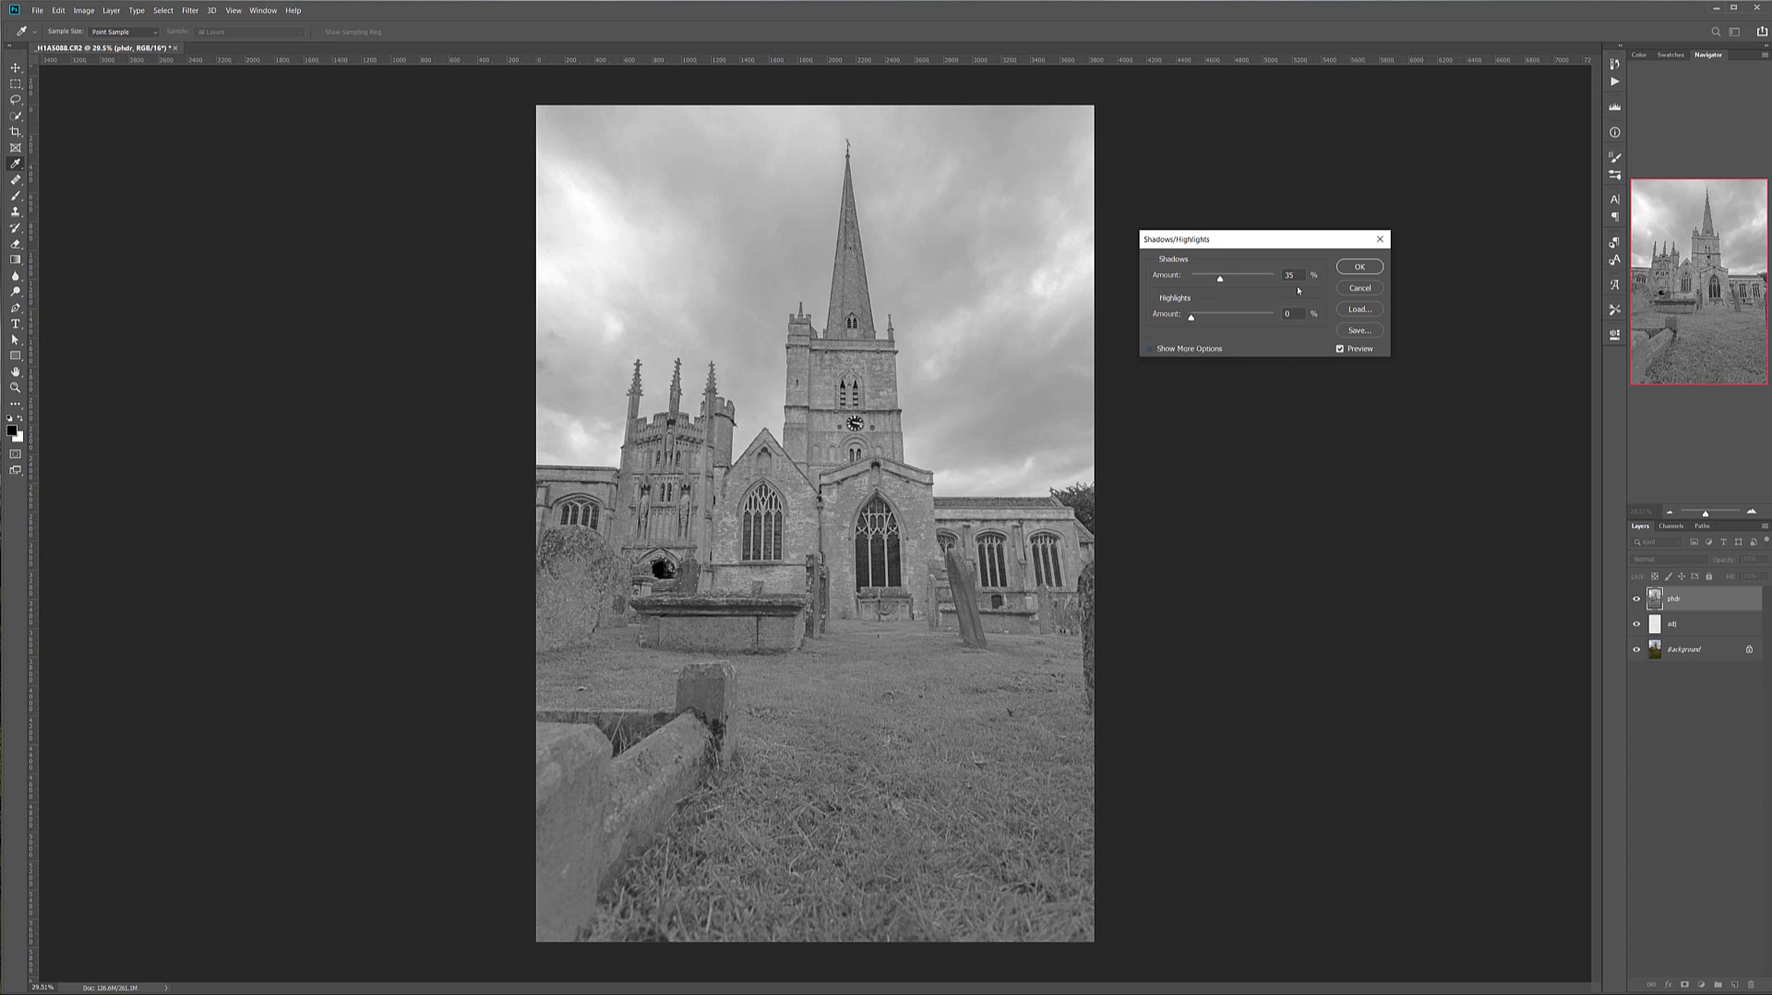
left_click(1150, 349)
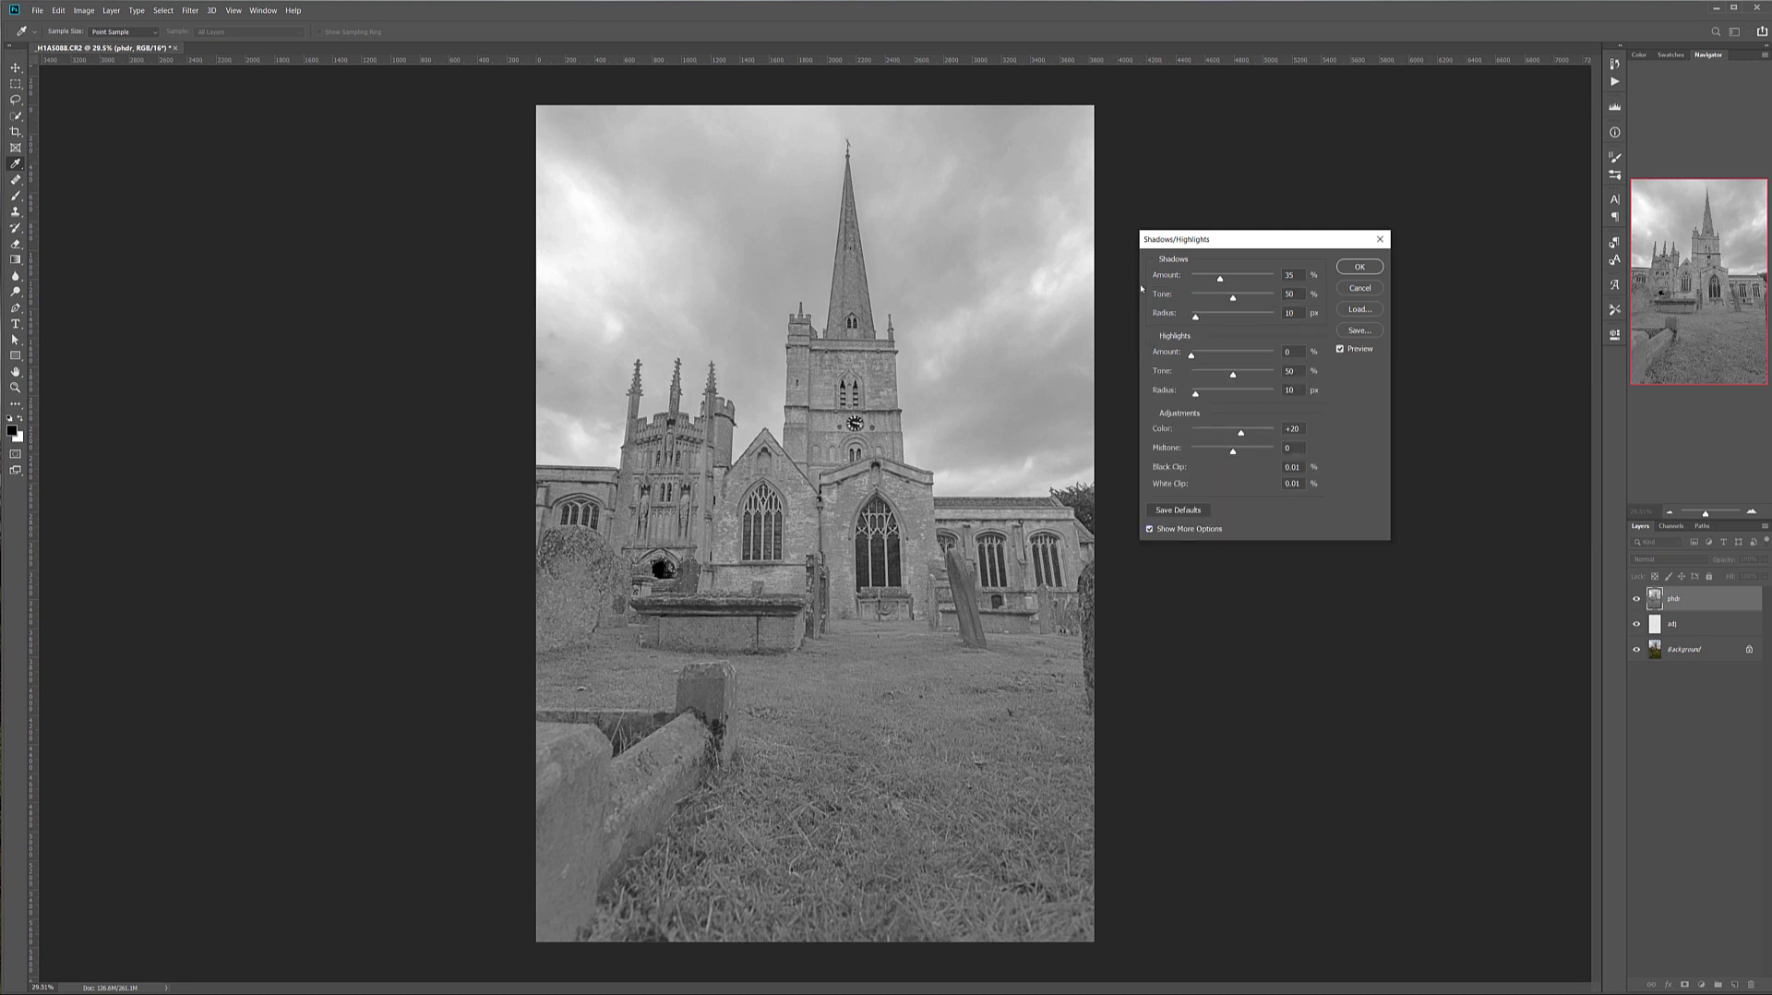
Set the shadows and highlights amounts to 100%, the shadows tone to 30% and the highlights tone to about 45%, and apply.
left_click_drag(1221, 279, 1274, 279)
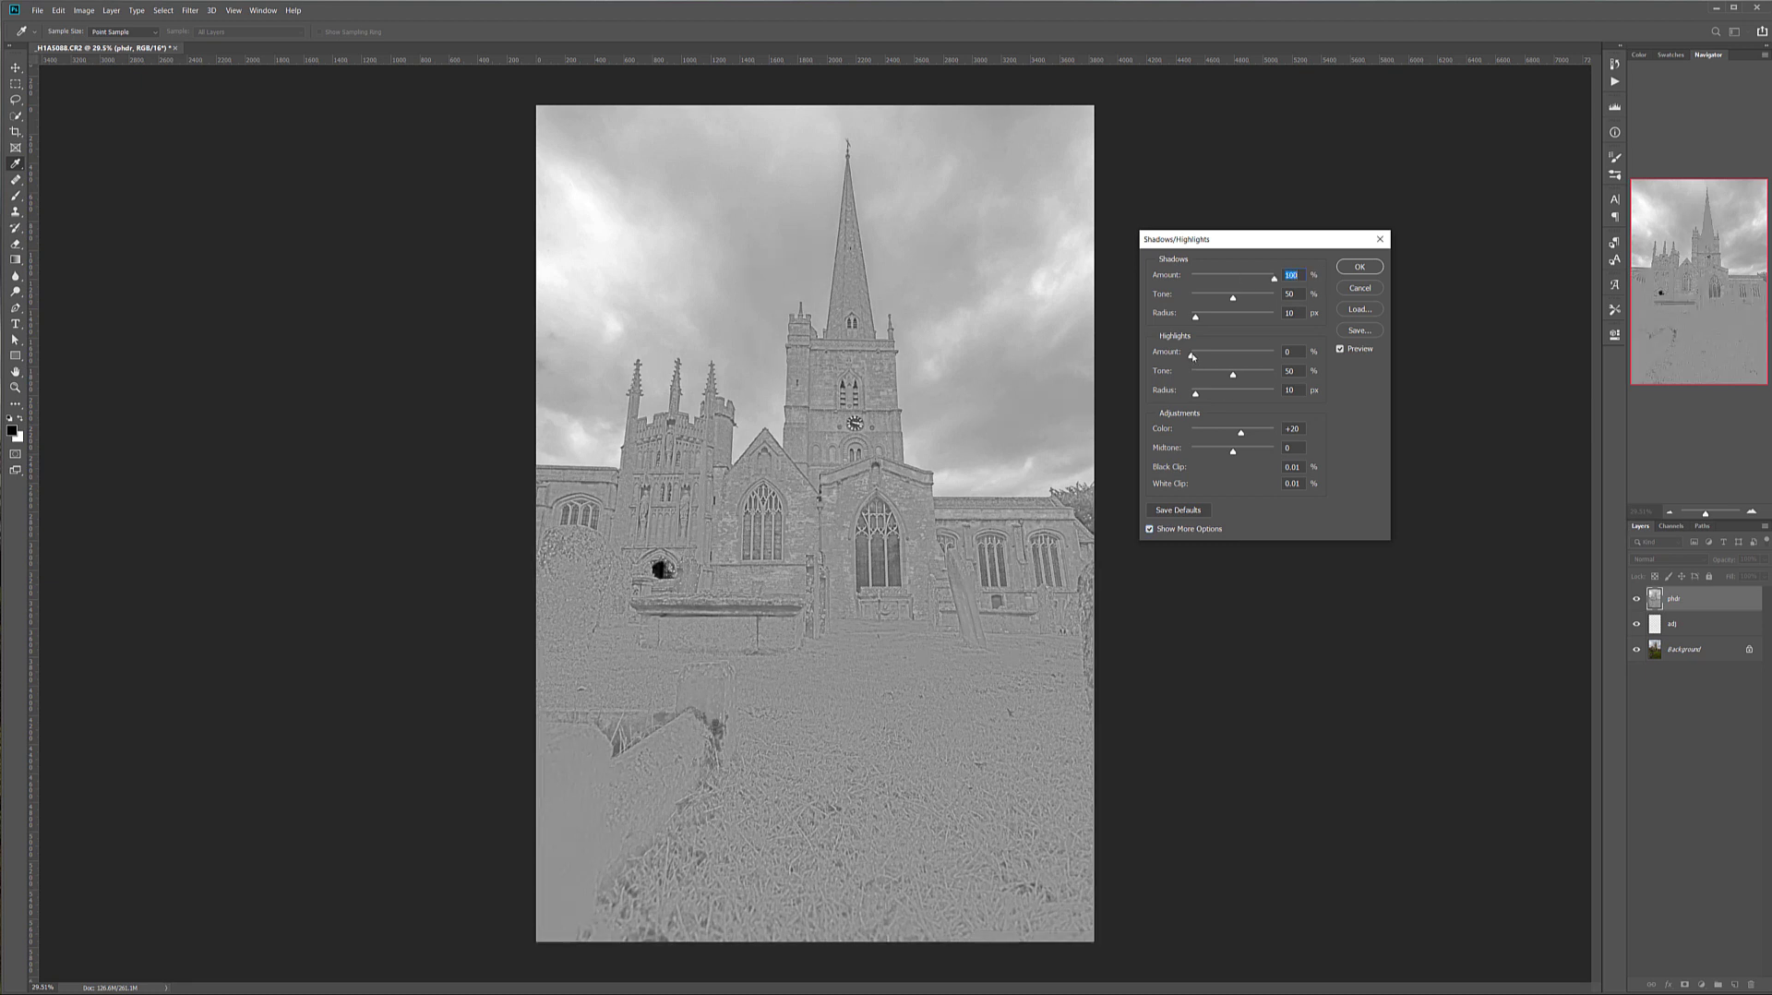
left_click_drag(1192, 356, 1359, 351)
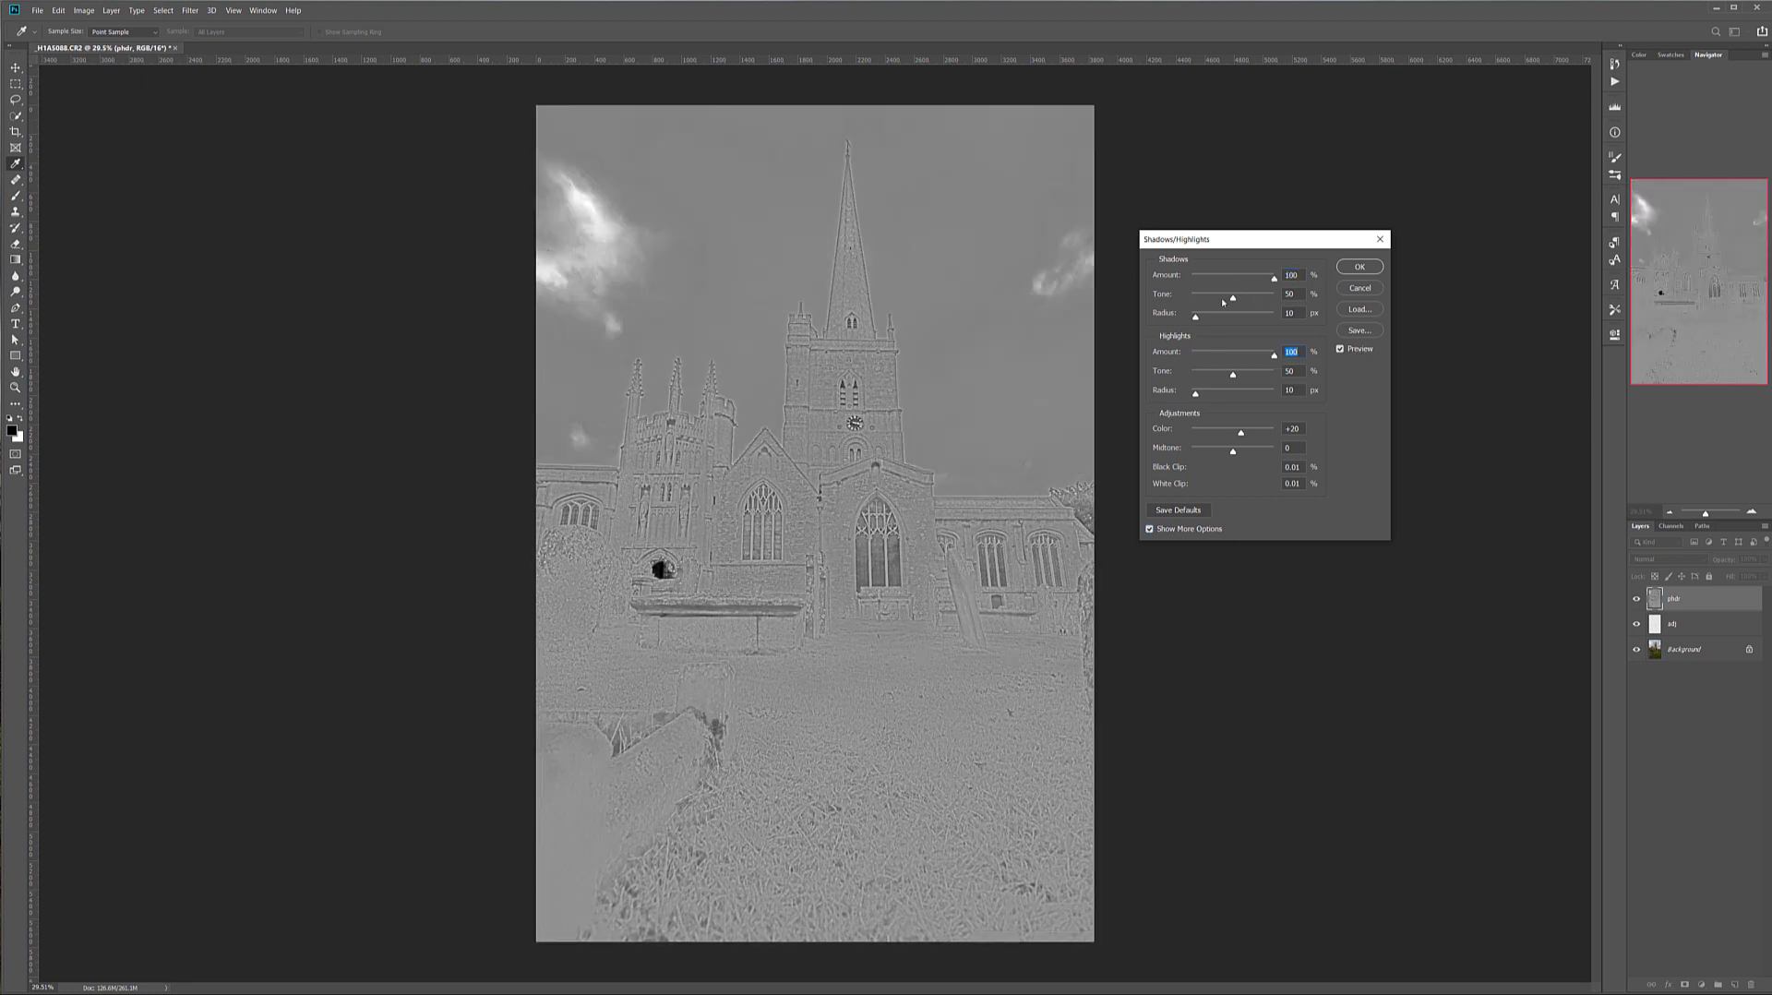
left_click_drag(1233, 299, 1217, 298)
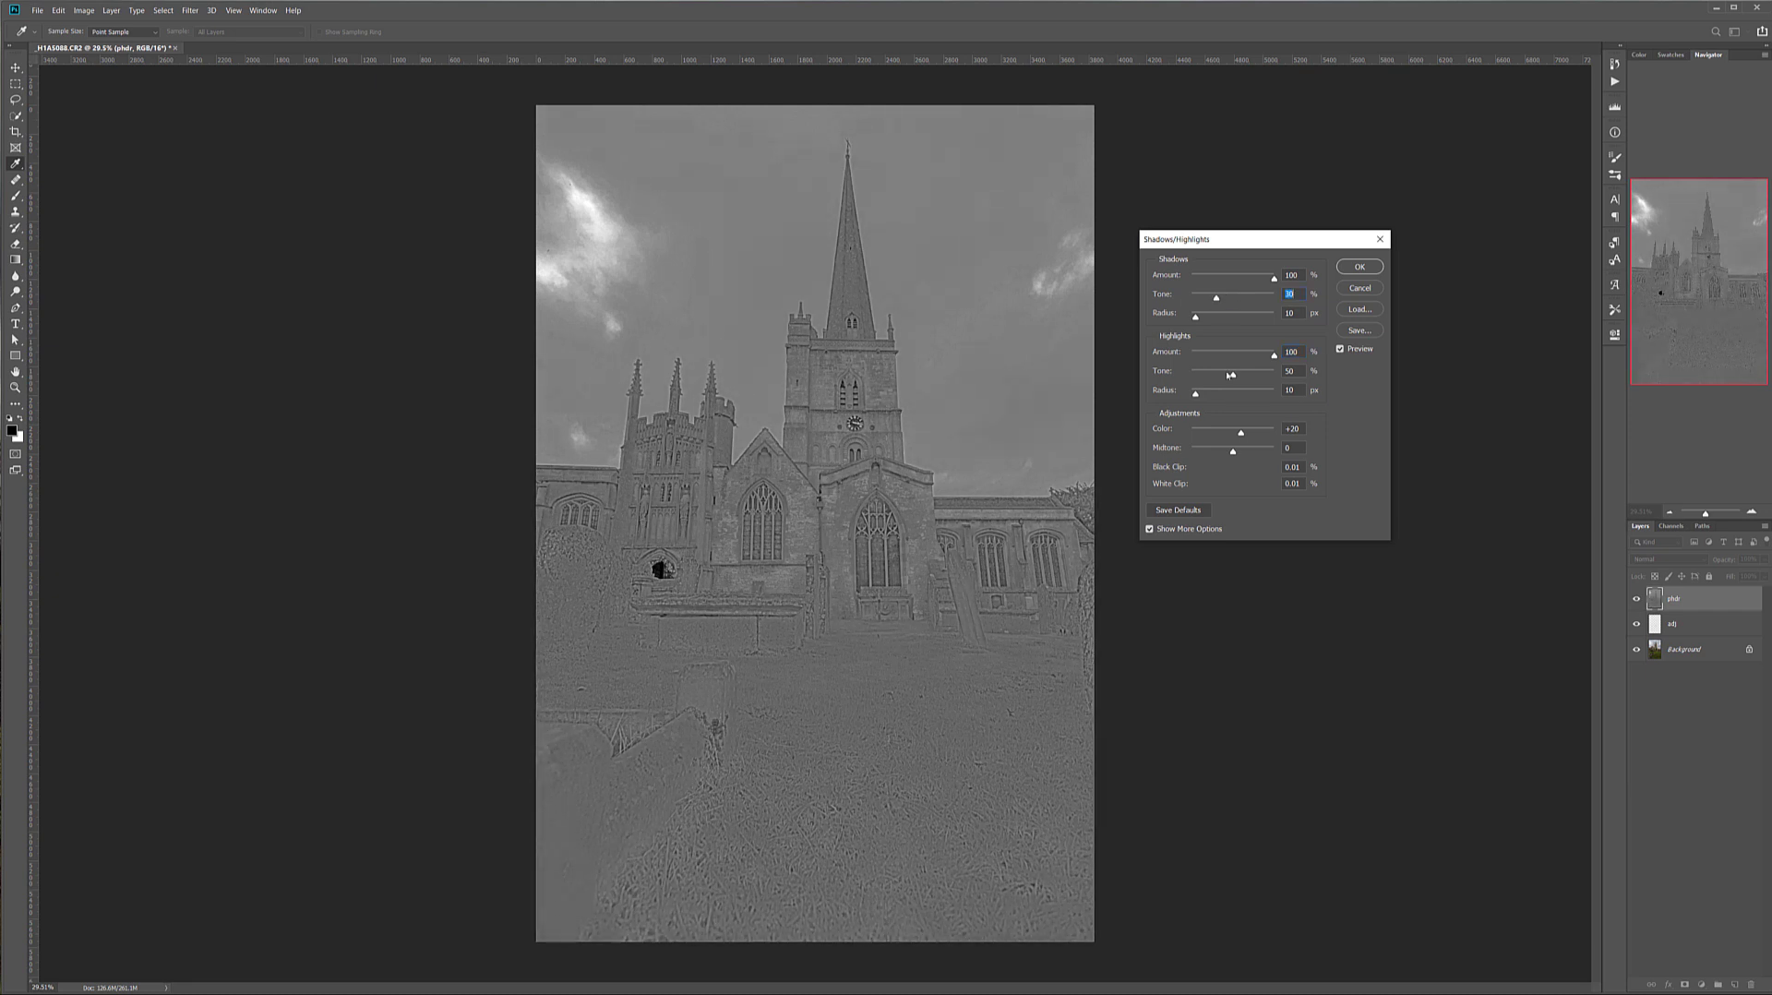
left_click_drag(1225, 375, 1231, 375)
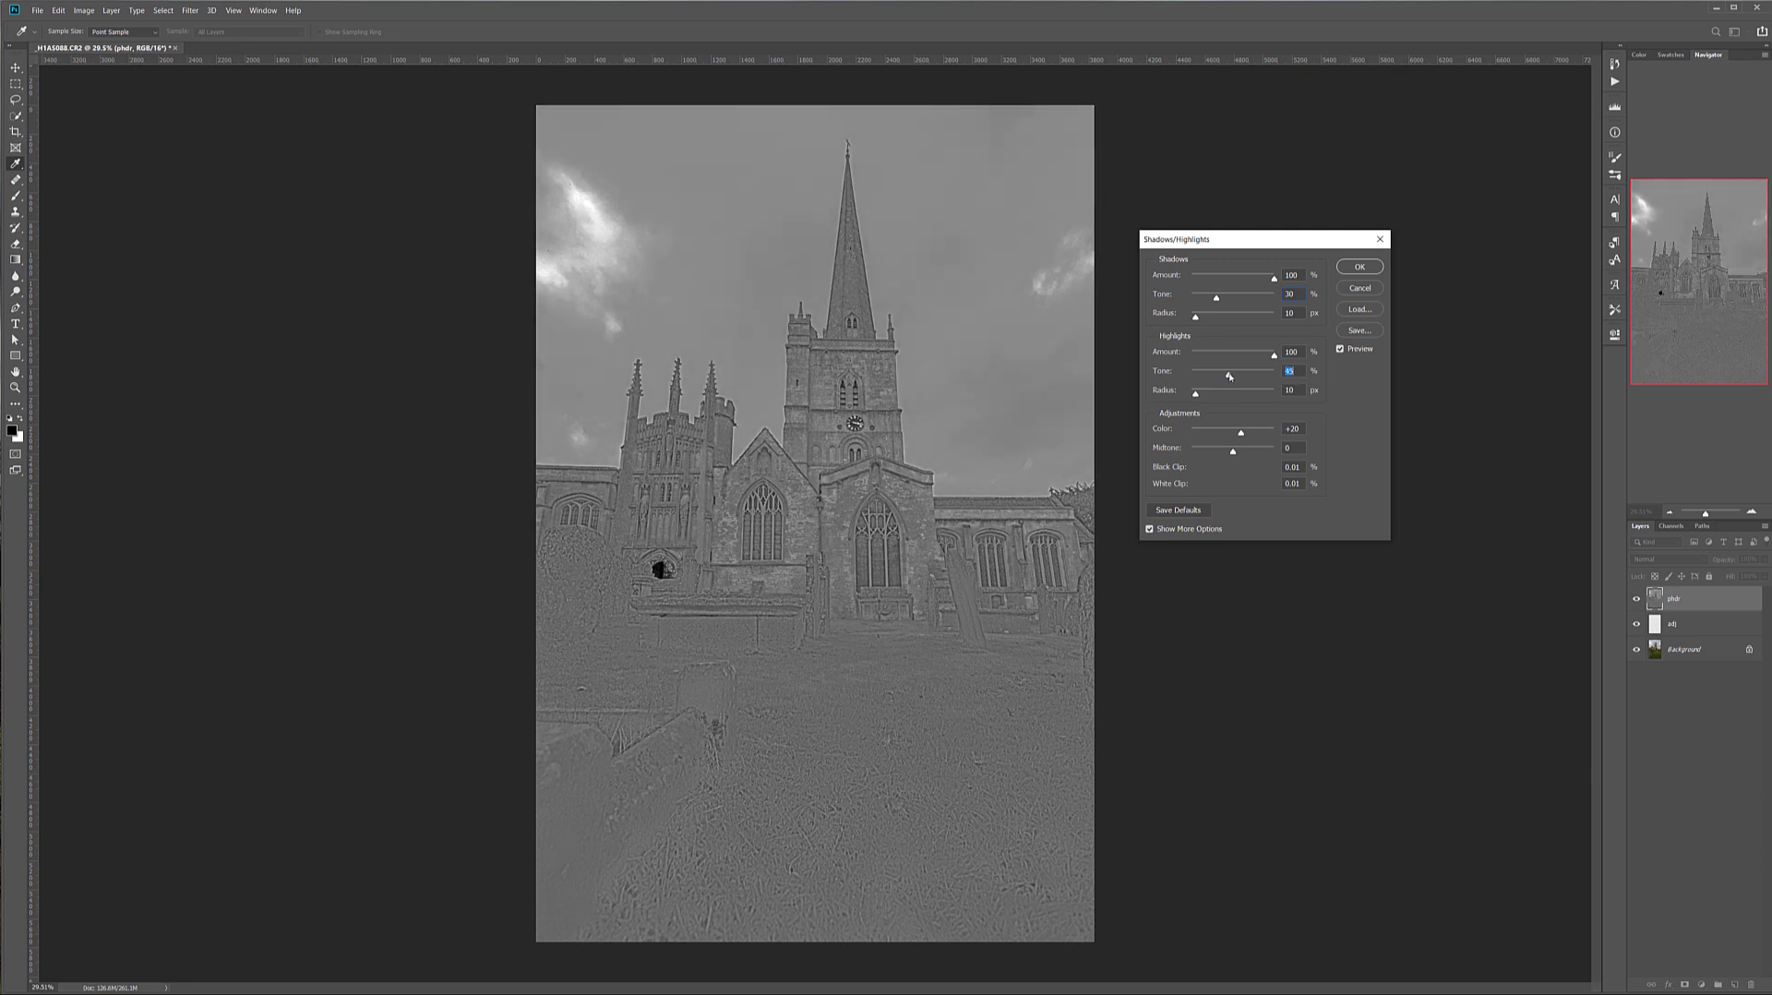
left_click(1358, 266)
Set the phdr layer's blend mode to Soft Light.
key("j")
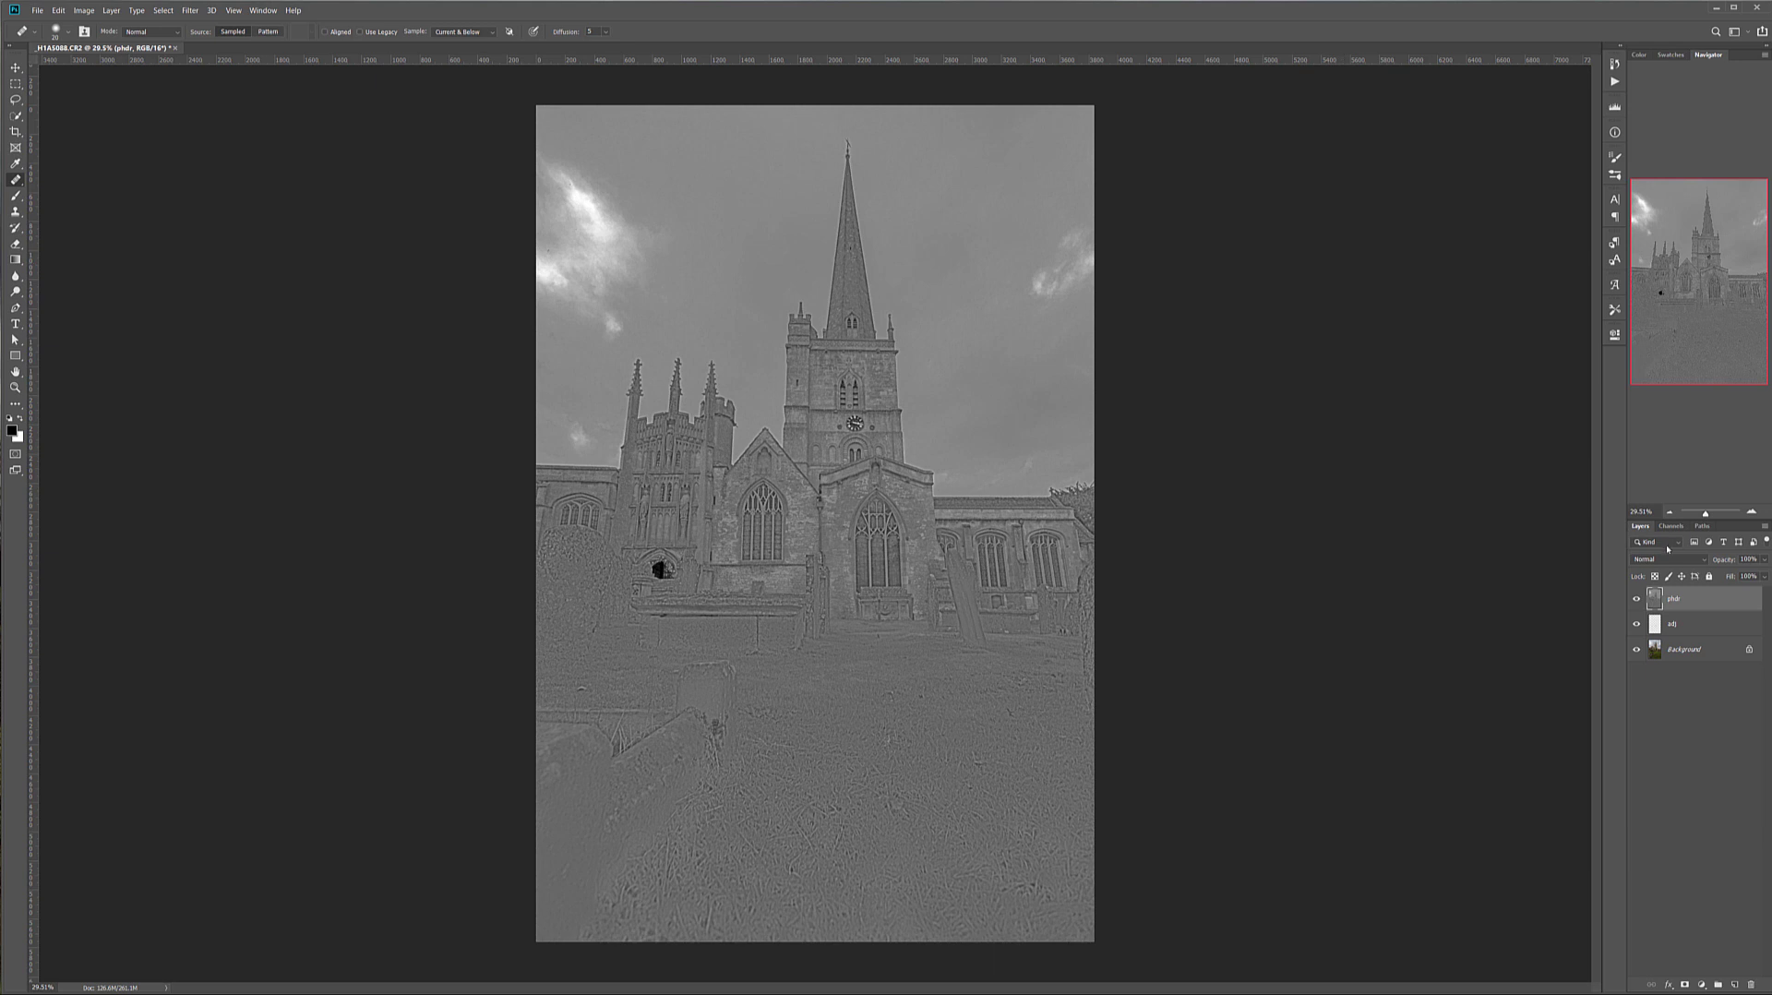
left_click(1674, 561)
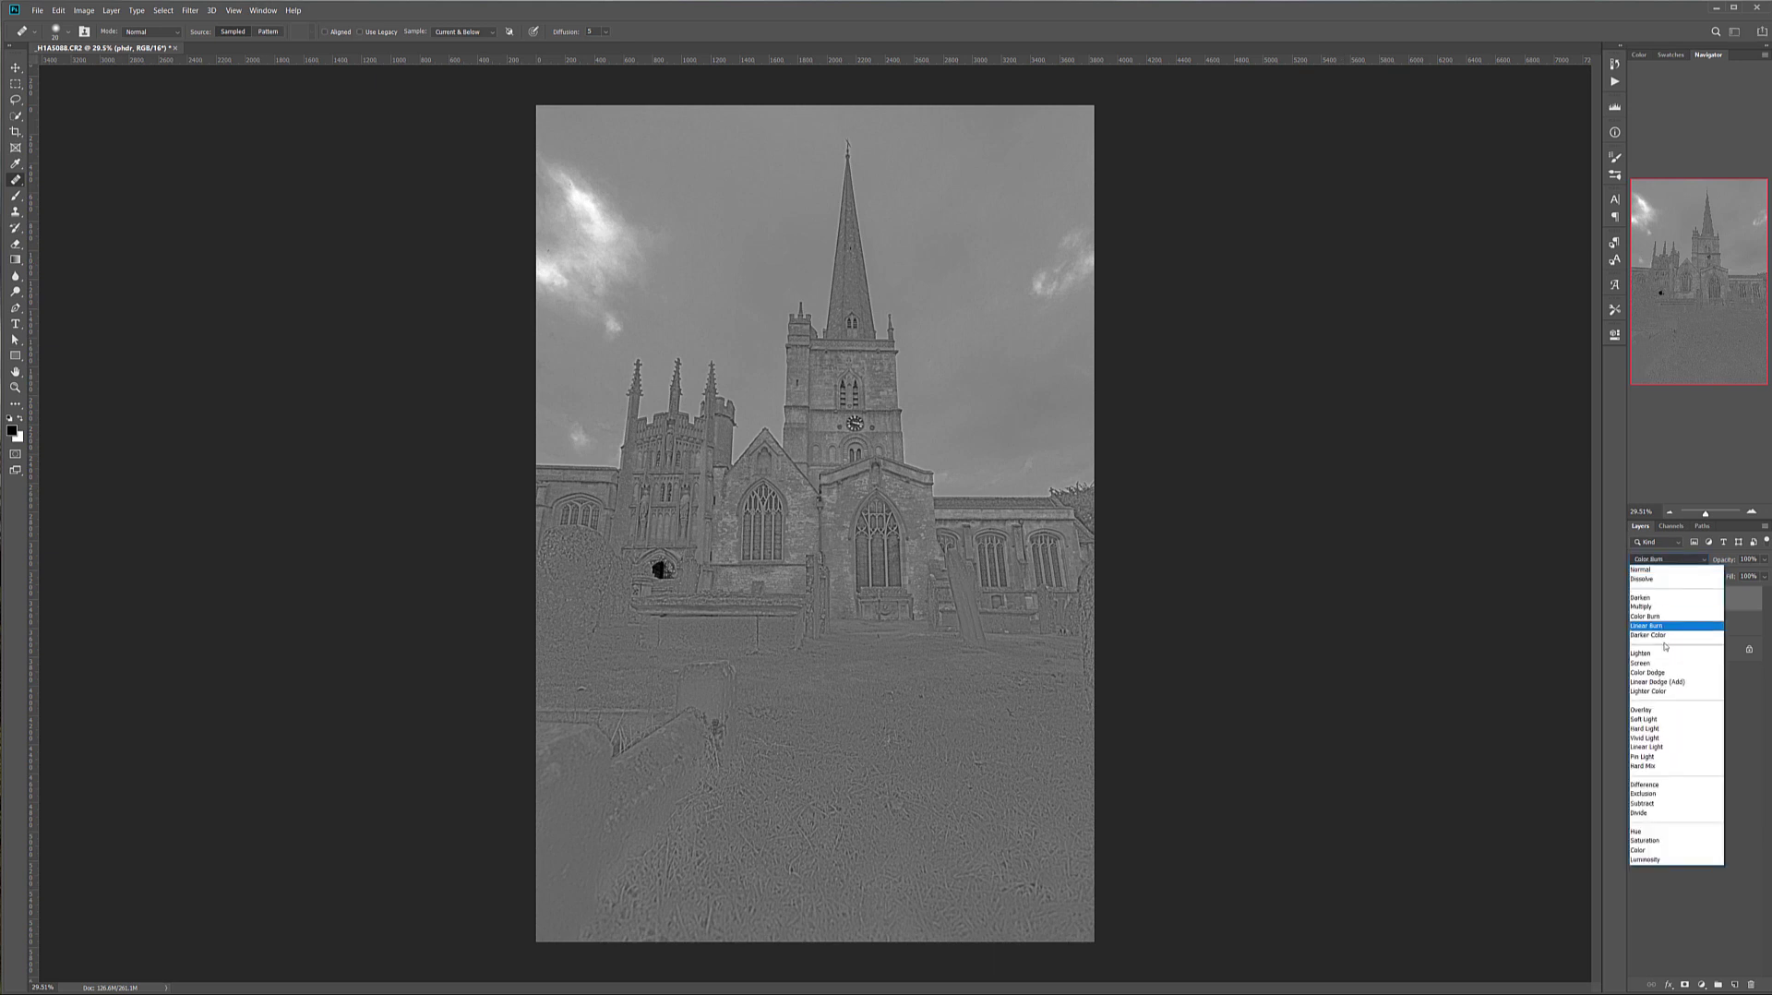
left_click(1664, 720)
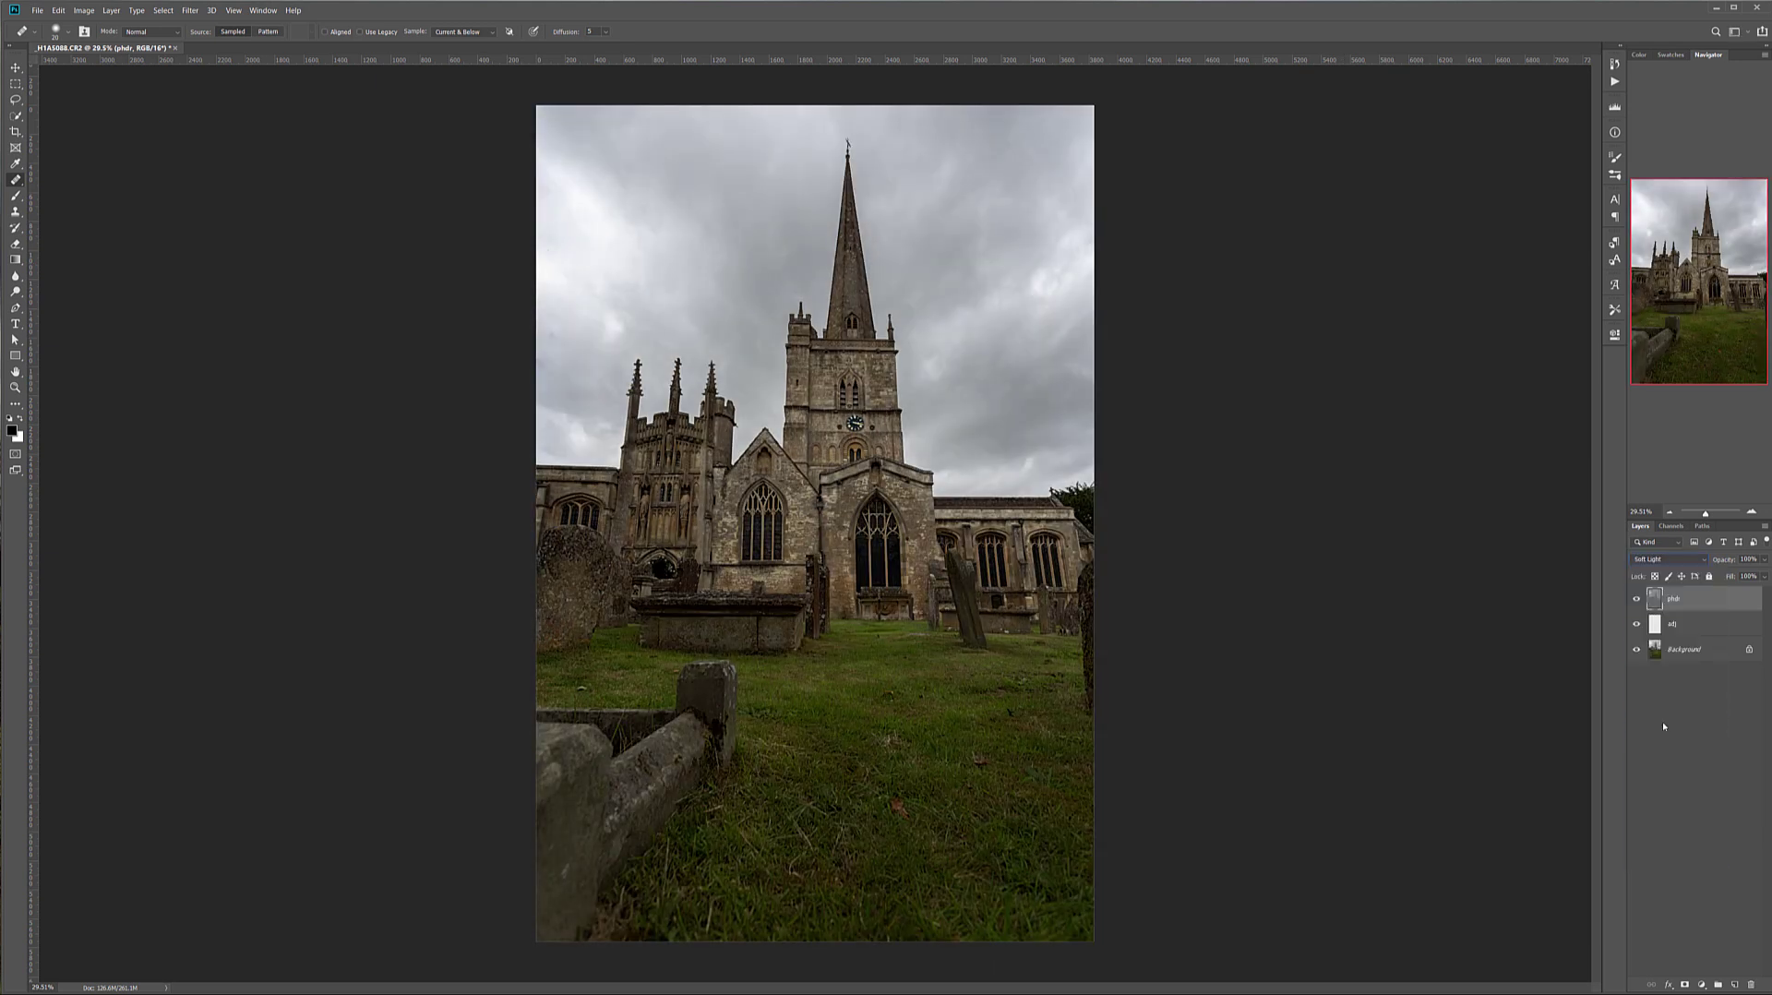
Compare the photo with and without the phdr layer, at full view and close up on the church.
left_click(1637, 600)
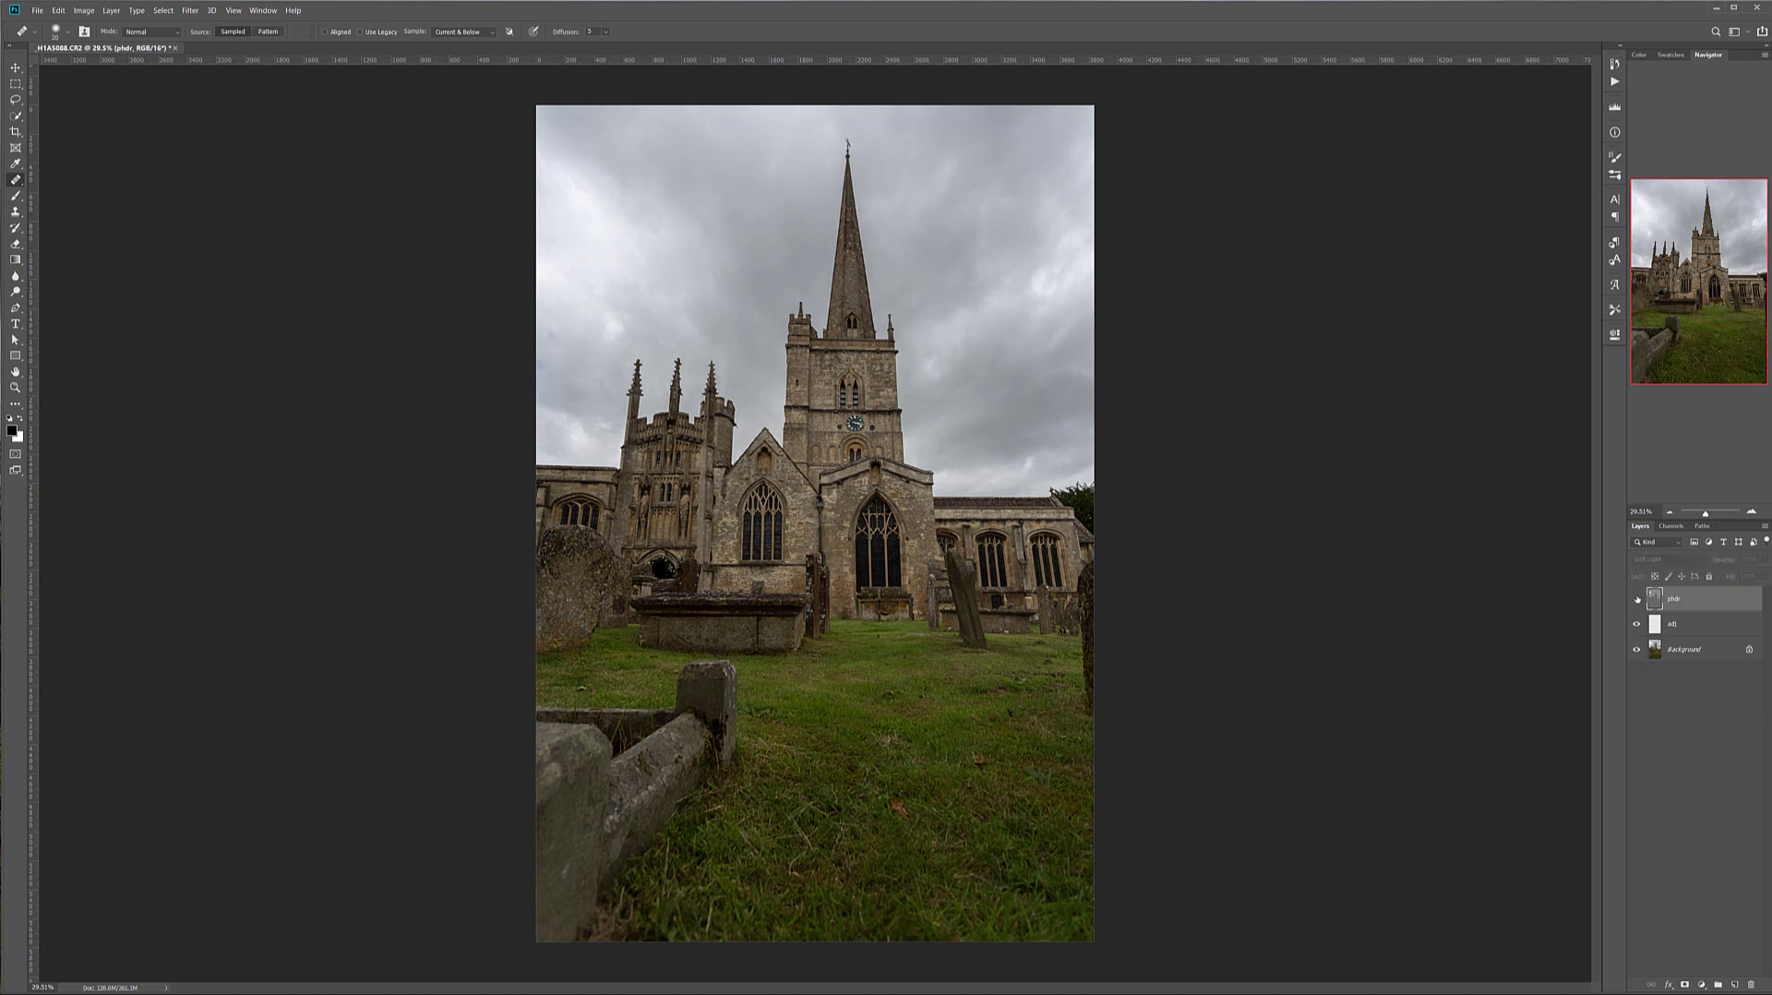
left_click(1637, 600)
left_click(1638, 600)
left_click(1637, 600)
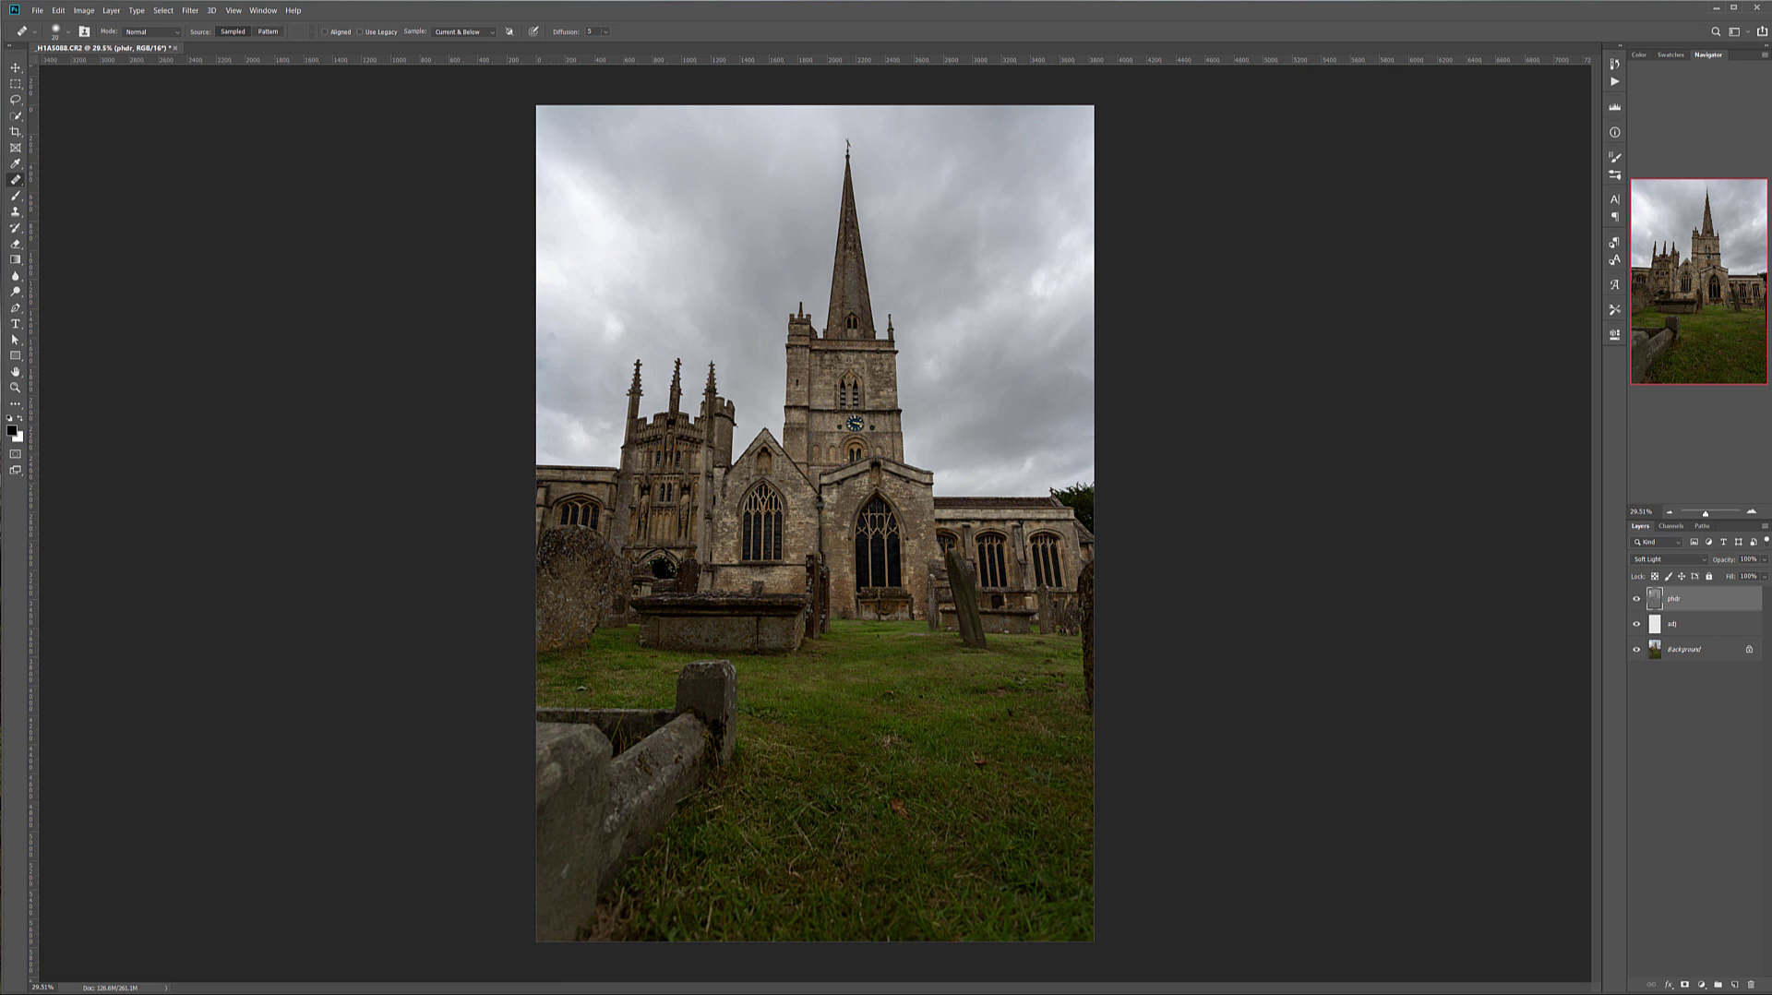
scroll(805, 493, "up", 5)
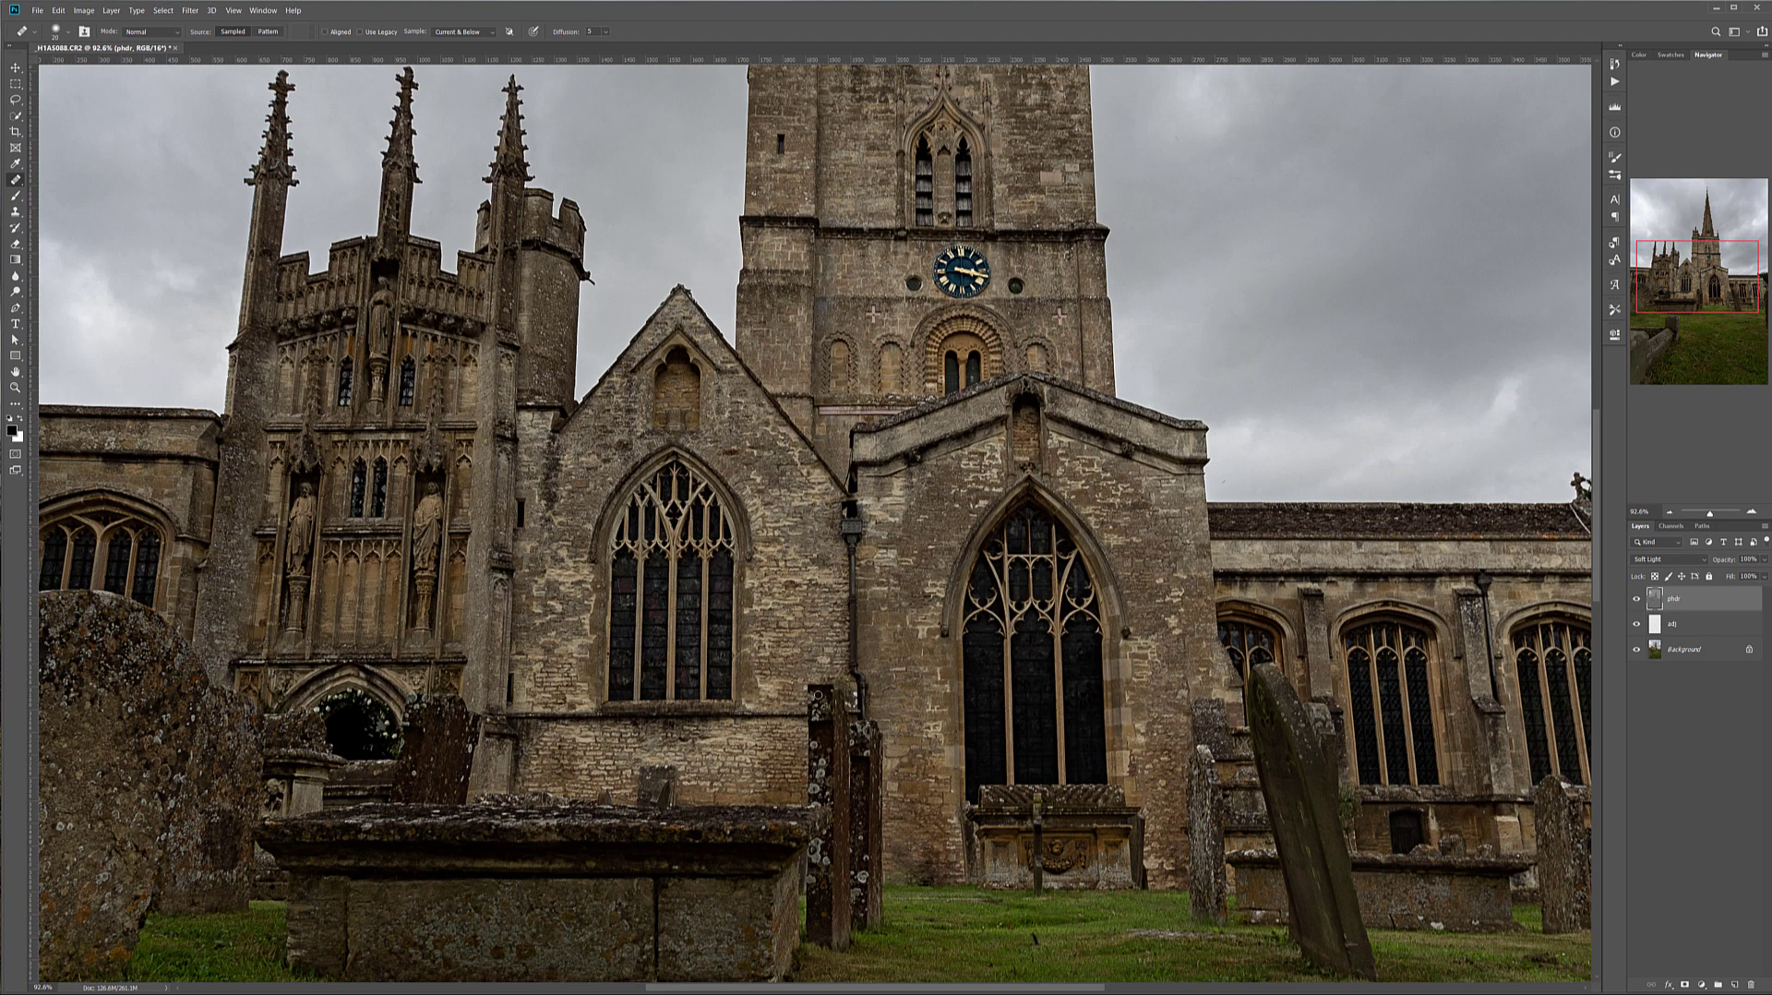
left_click(1637, 600)
left_click(1637, 600)
left_click(1637, 600)
left_click(1638, 600)
key("ctrl+0")
scroll(815, 523, "down", 3)
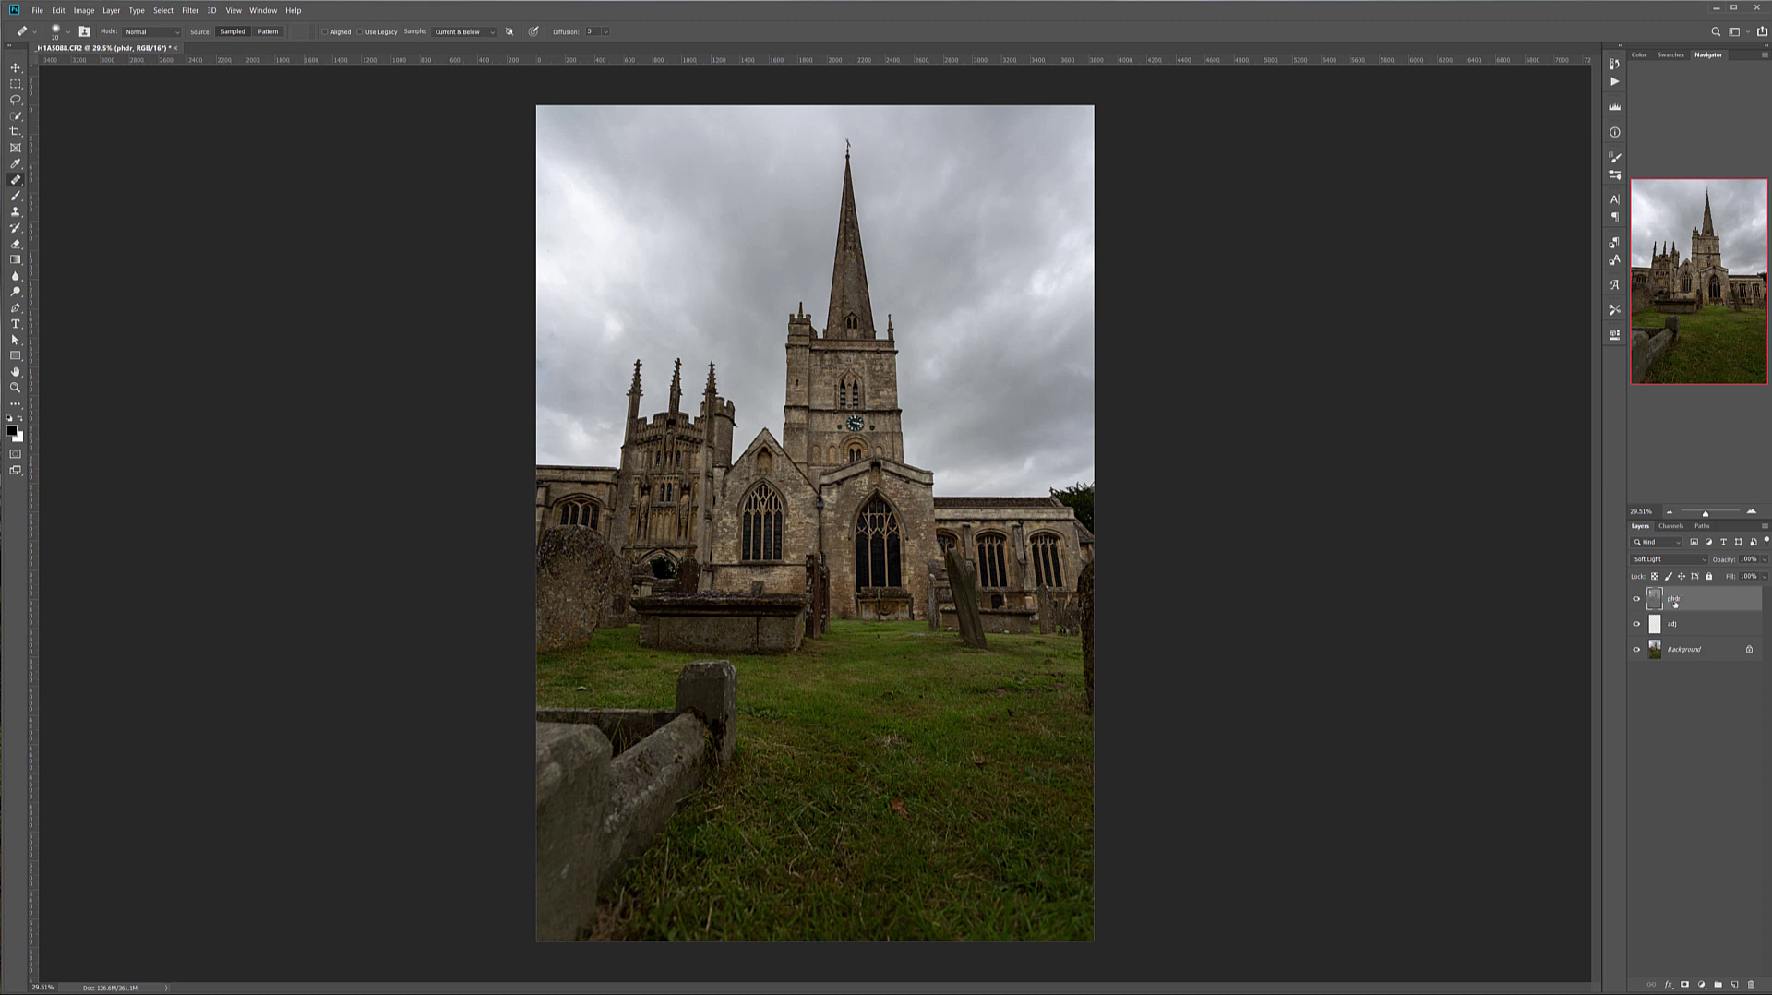
Lower the phdr layer's opacity to 80% and sharpen it using Unsharp Mask with an amount above 120% and 1.0 px radius.
left_click(1763, 560)
left_click_drag(1751, 573, 1754, 573)
left_click(190, 10)
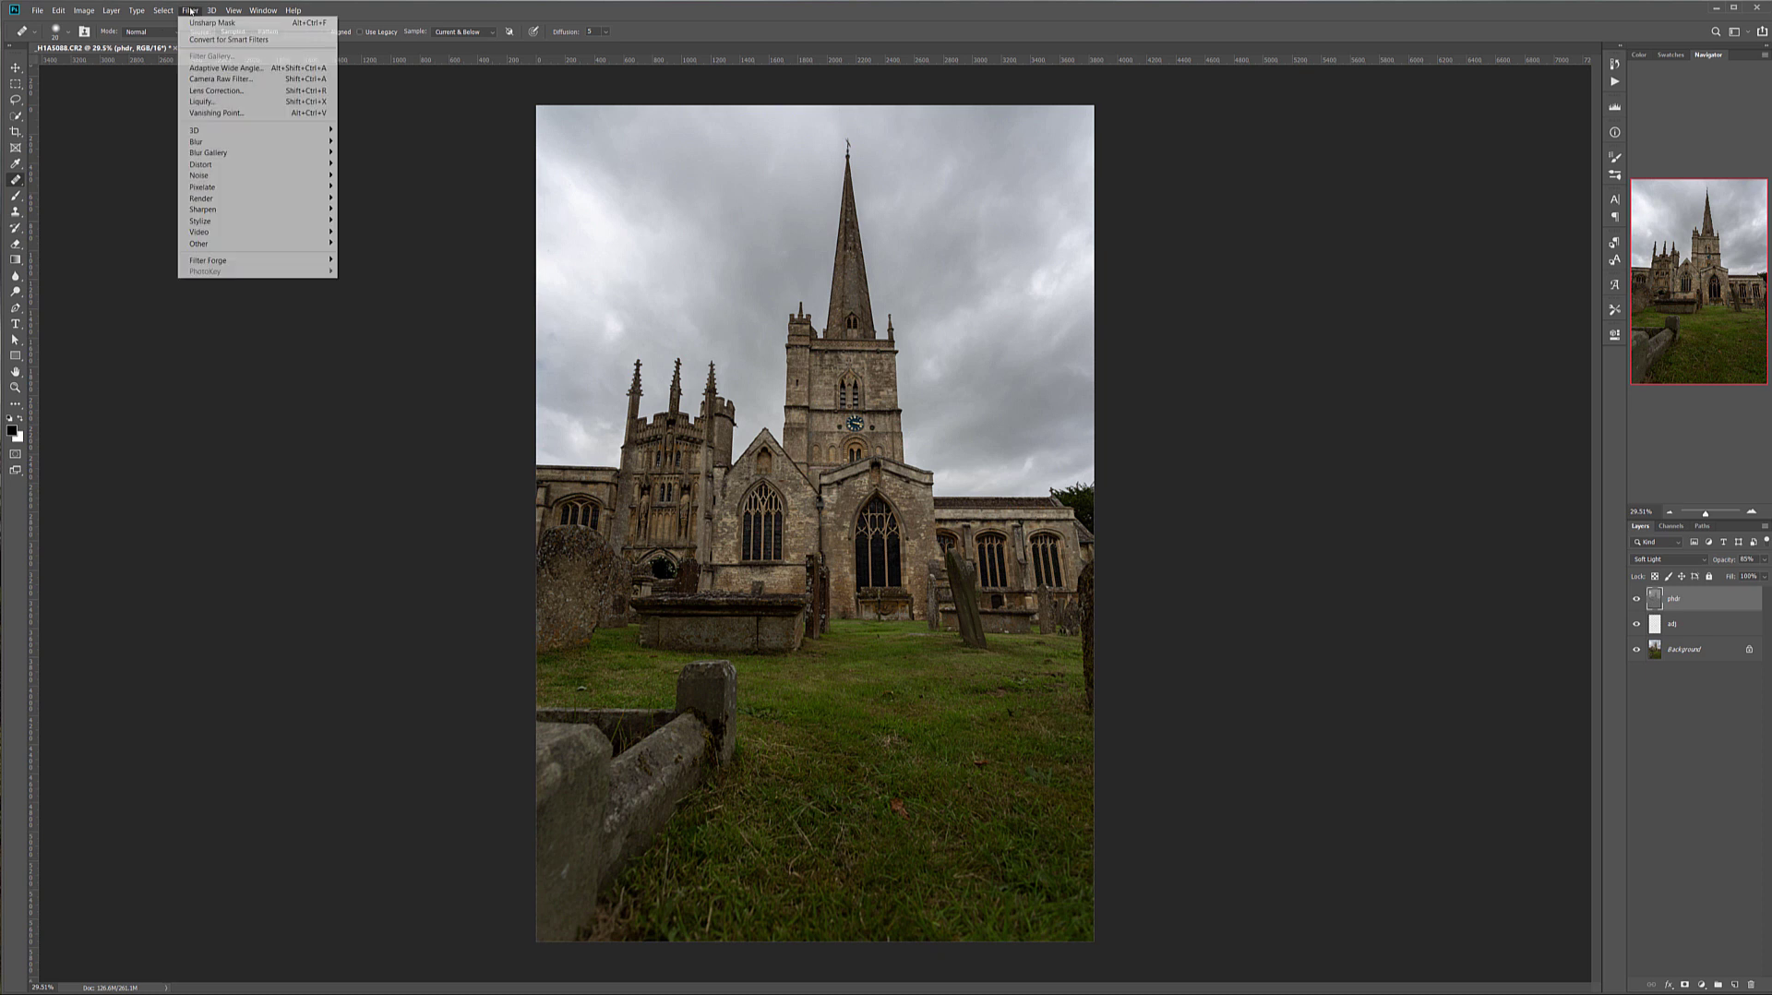
mouse_move(272, 212)
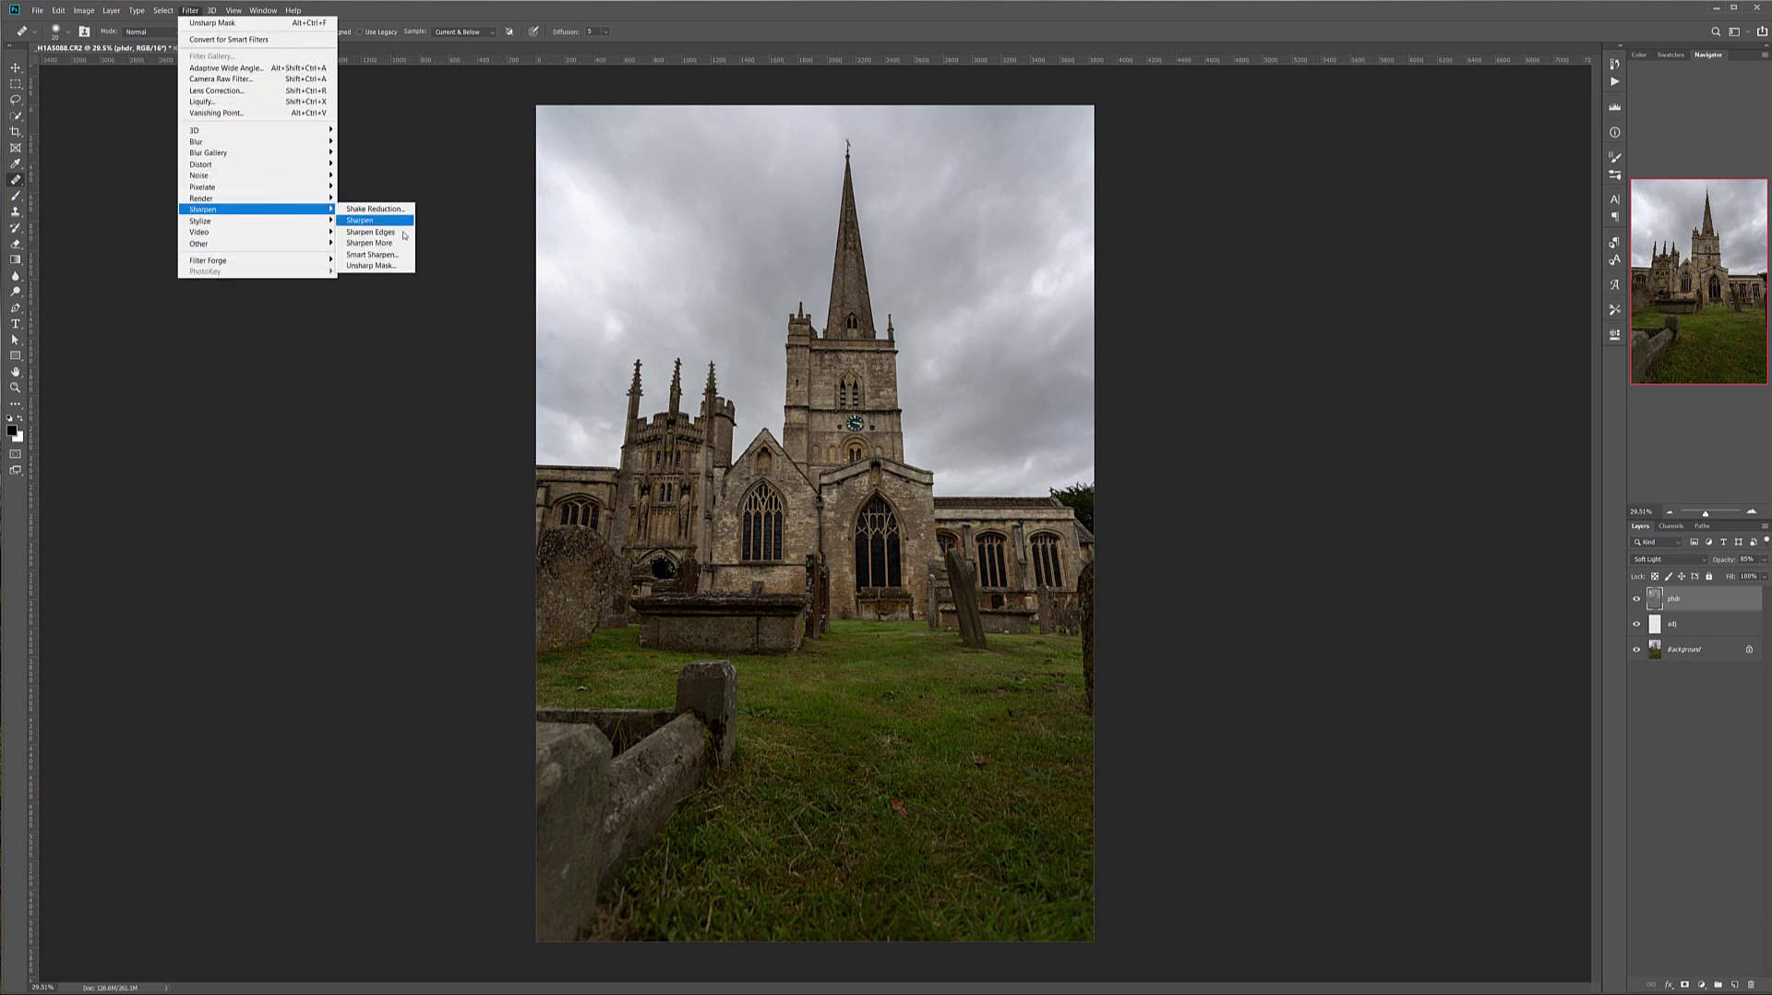
left_click(374, 265)
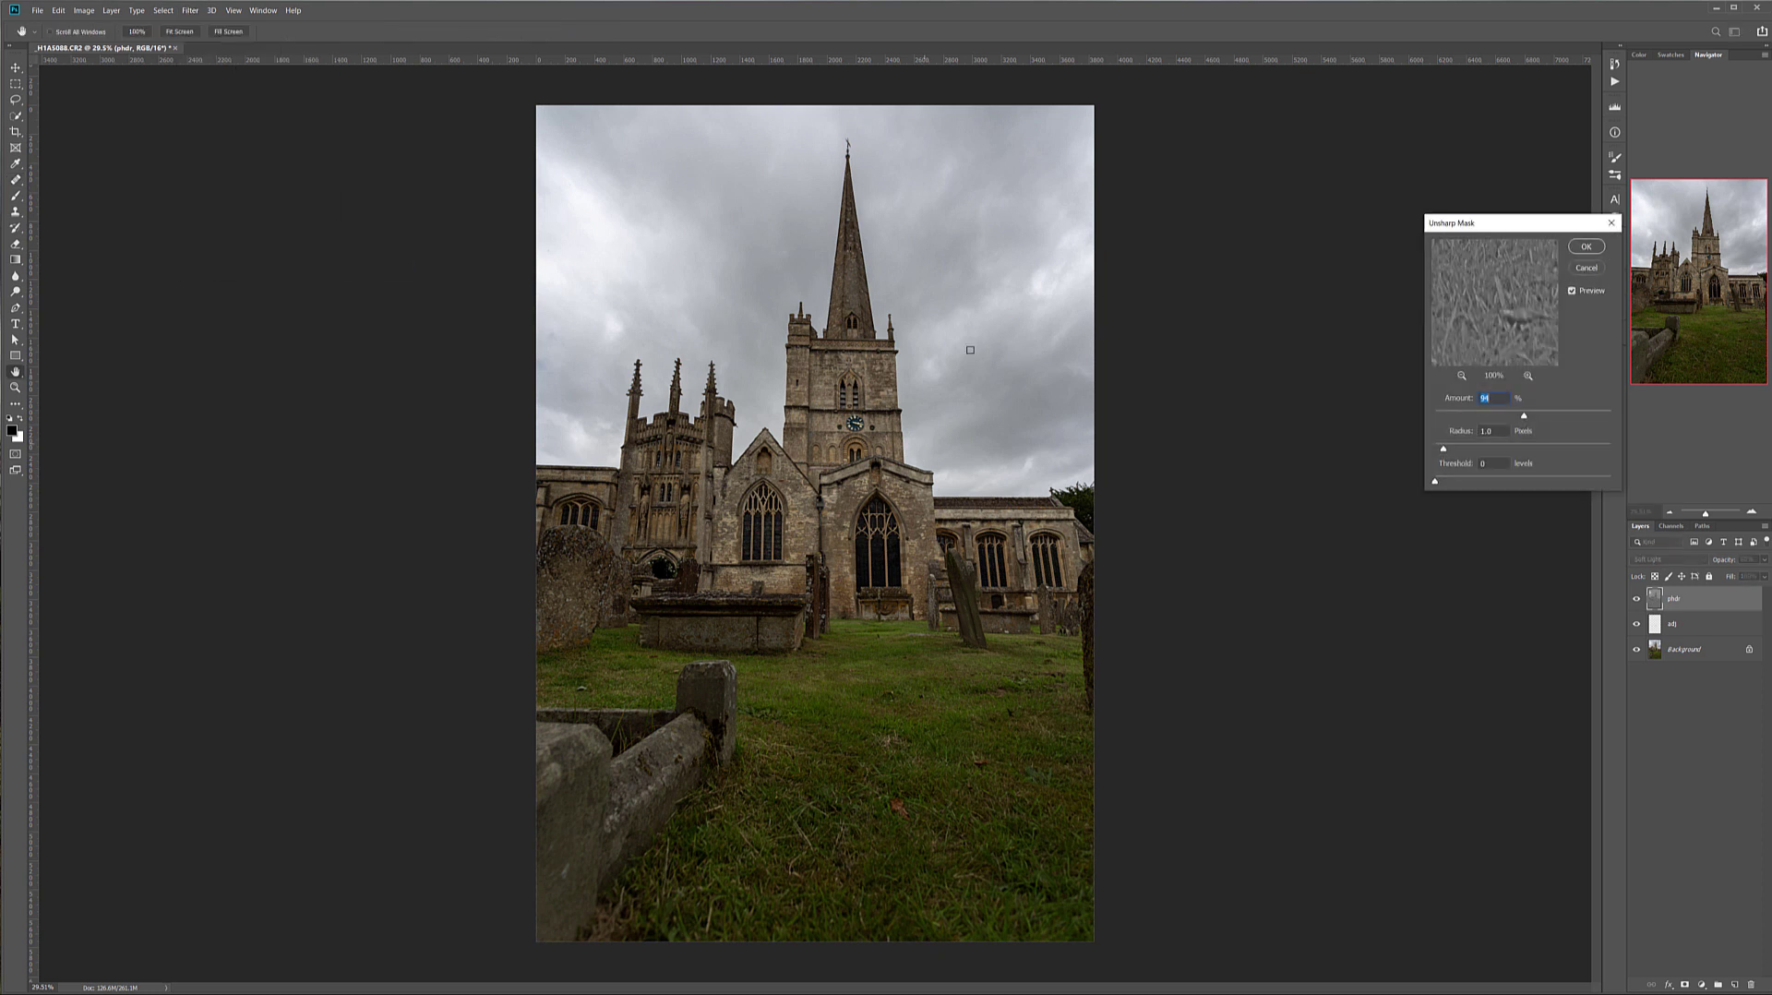
left_click_drag(1524, 417, 1540, 416)
left_click(805, 512)
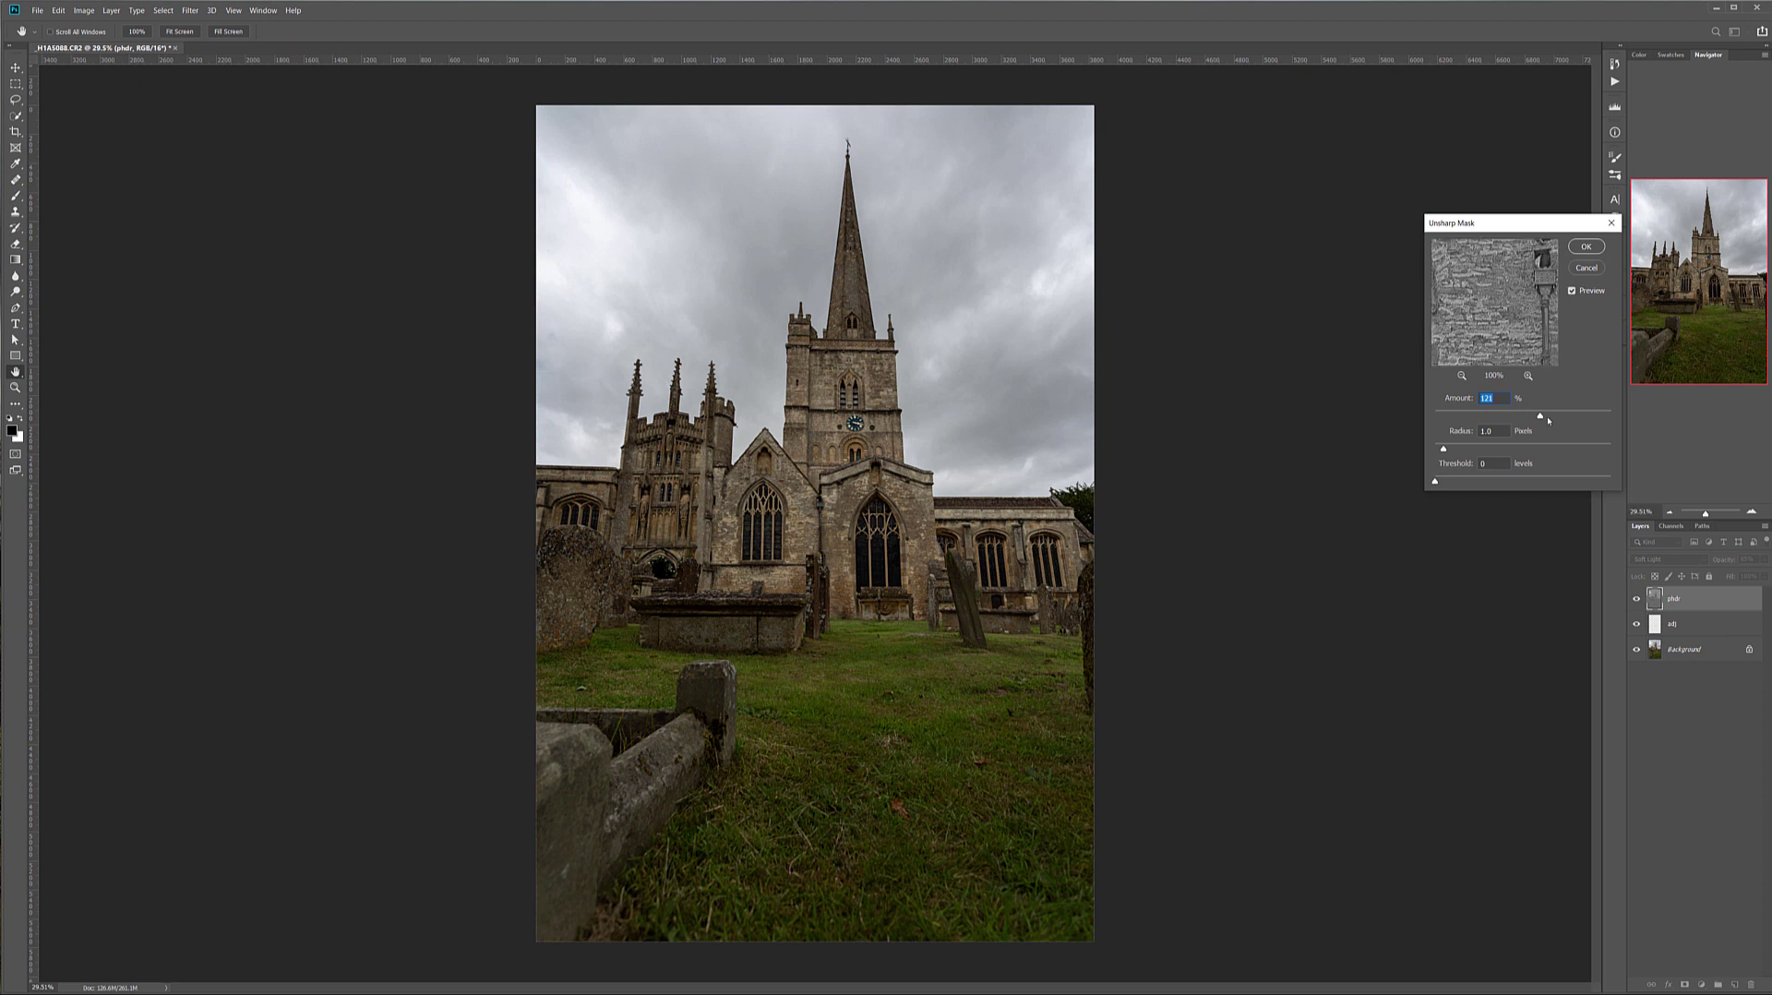
left_click_drag(1540, 416, 1545, 418)
left_click(1577, 248)
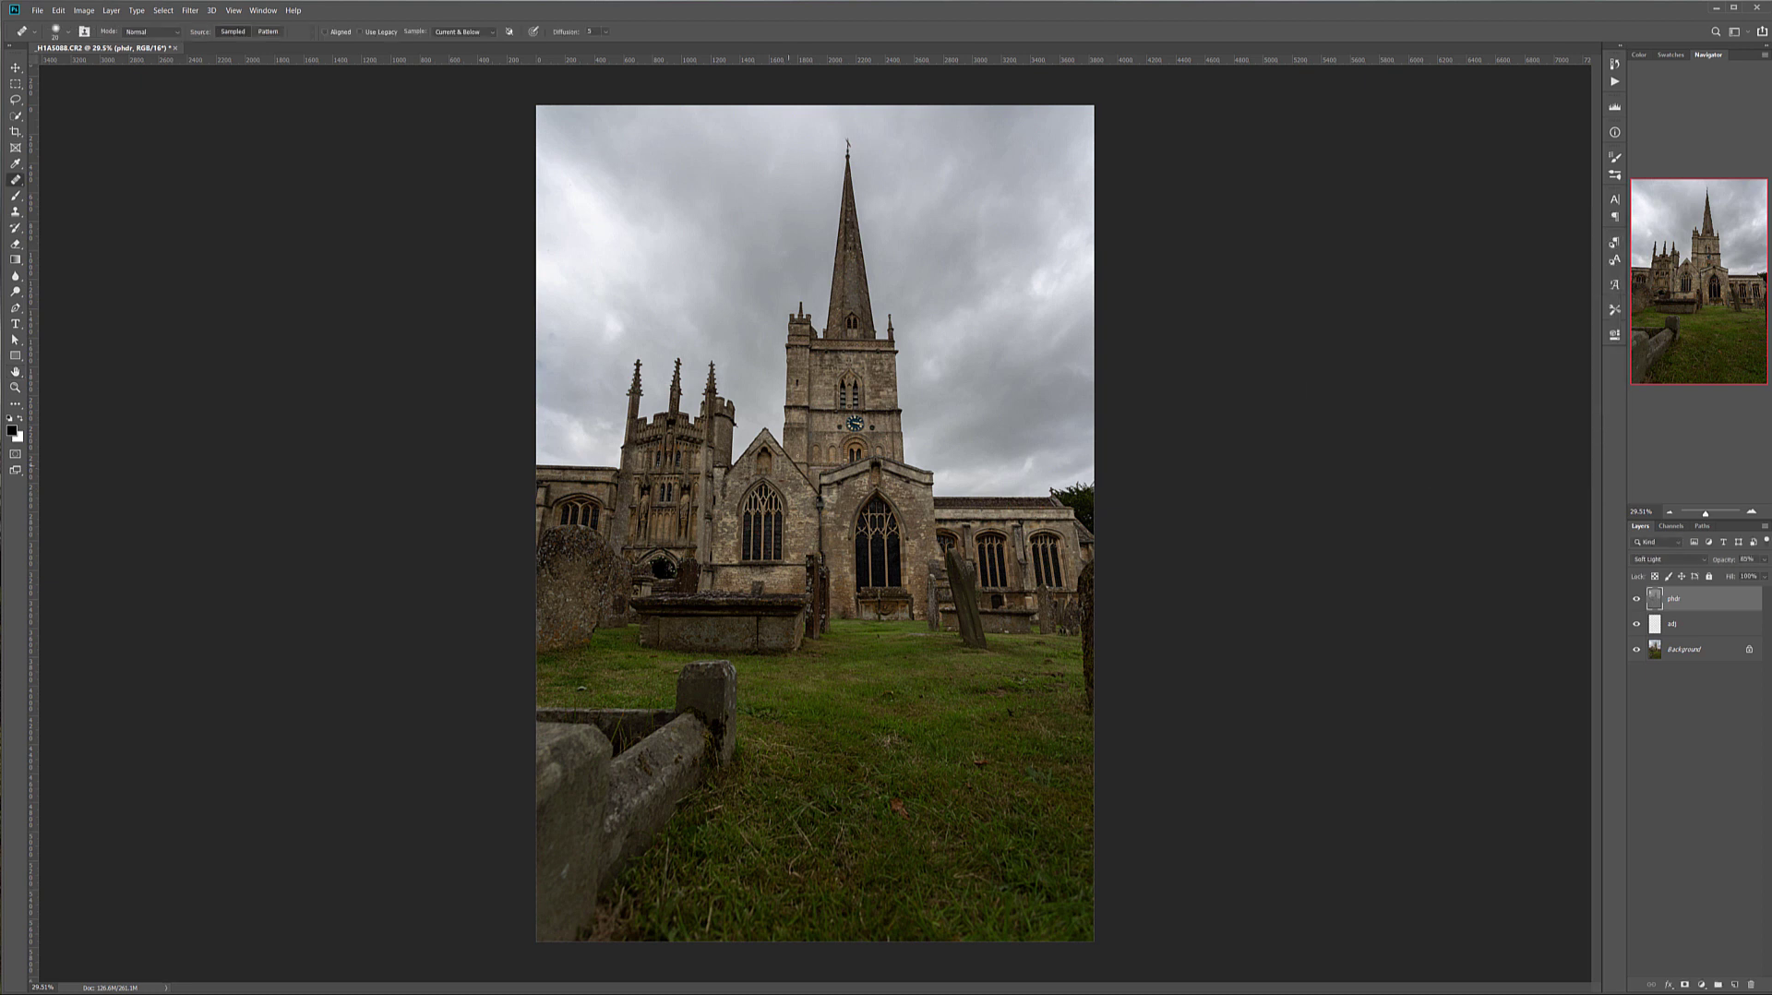
Compare the church close up with and without the sharpened phdr layer, and return to the full view.
scroll(802, 455, "up", 6)
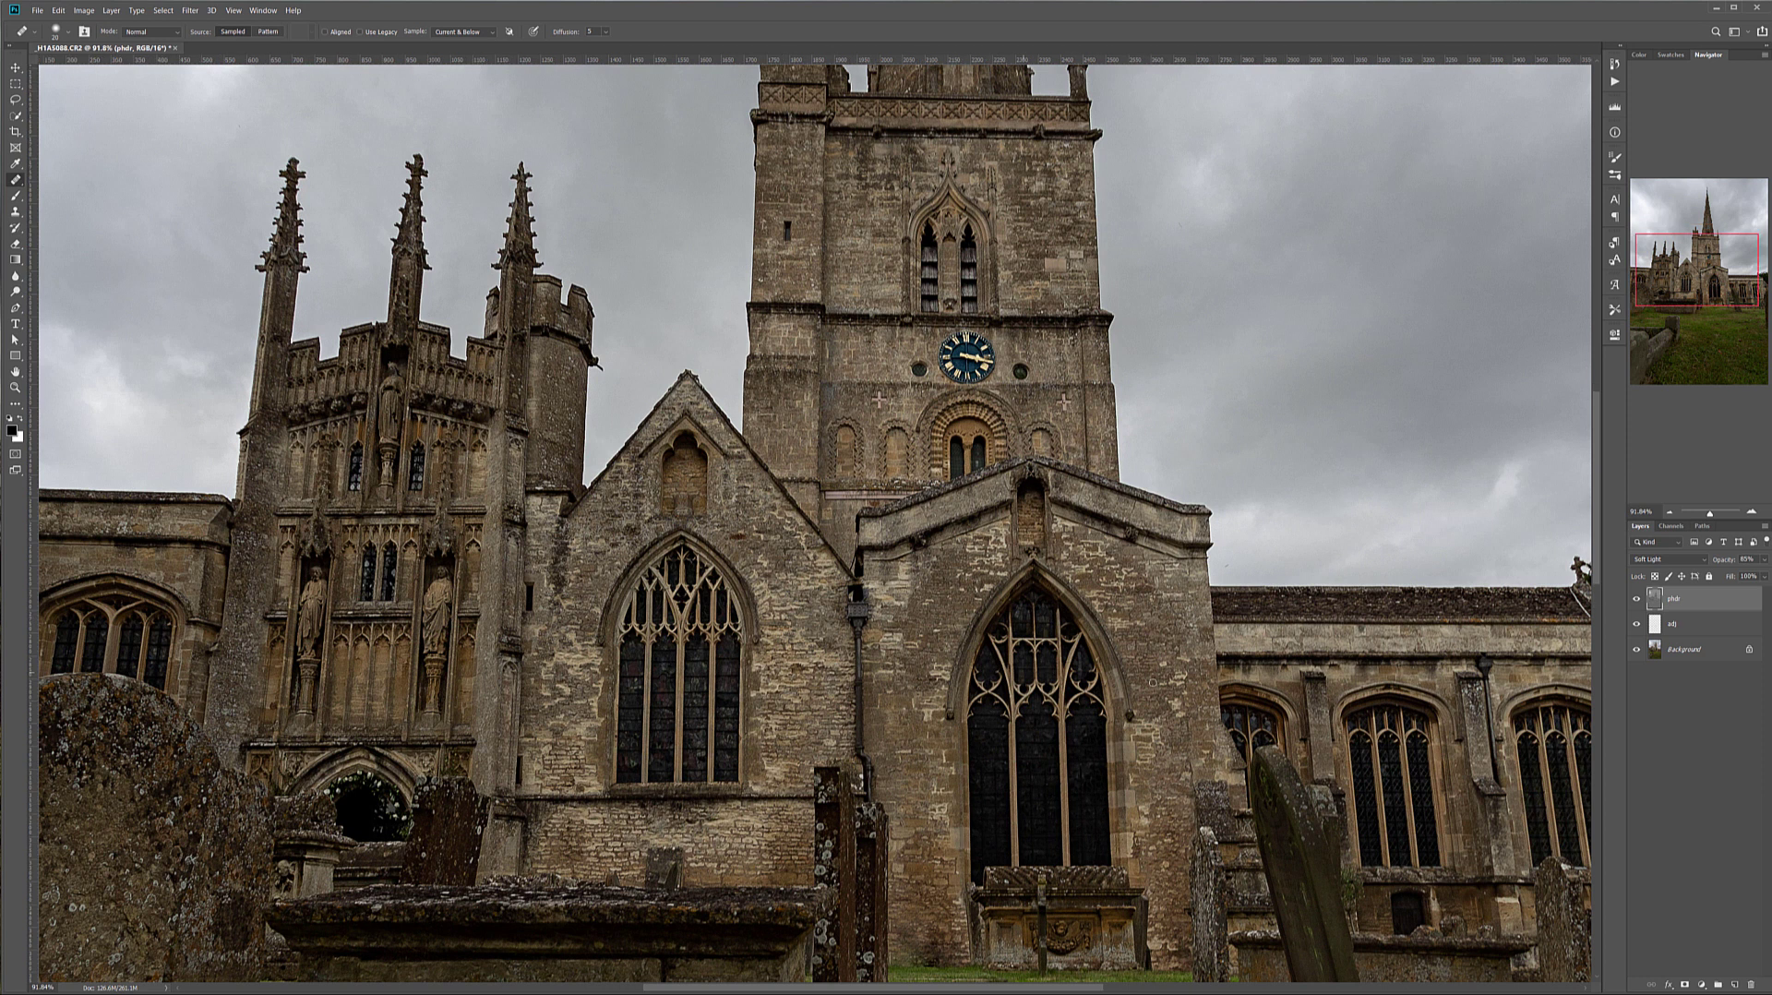
left_click(1638, 598)
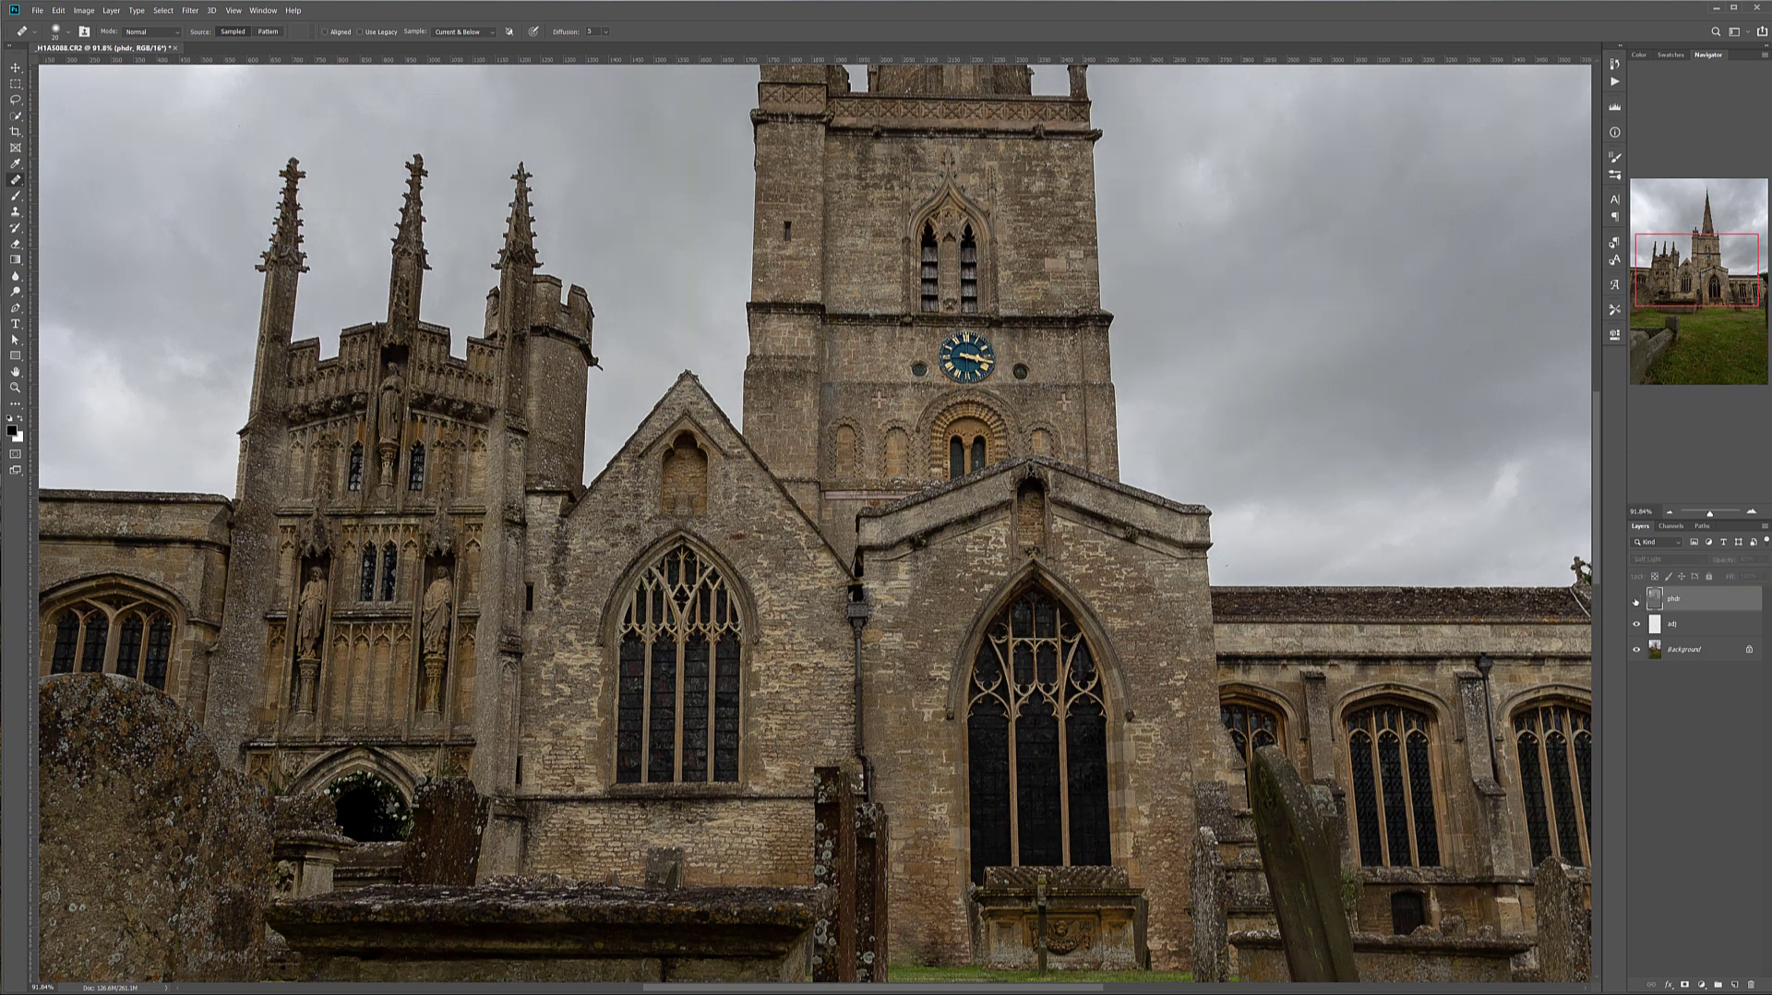
left_click(1638, 599)
left_click(1636, 600)
left_click(1636, 600)
scroll(867, 592, "down", 6)
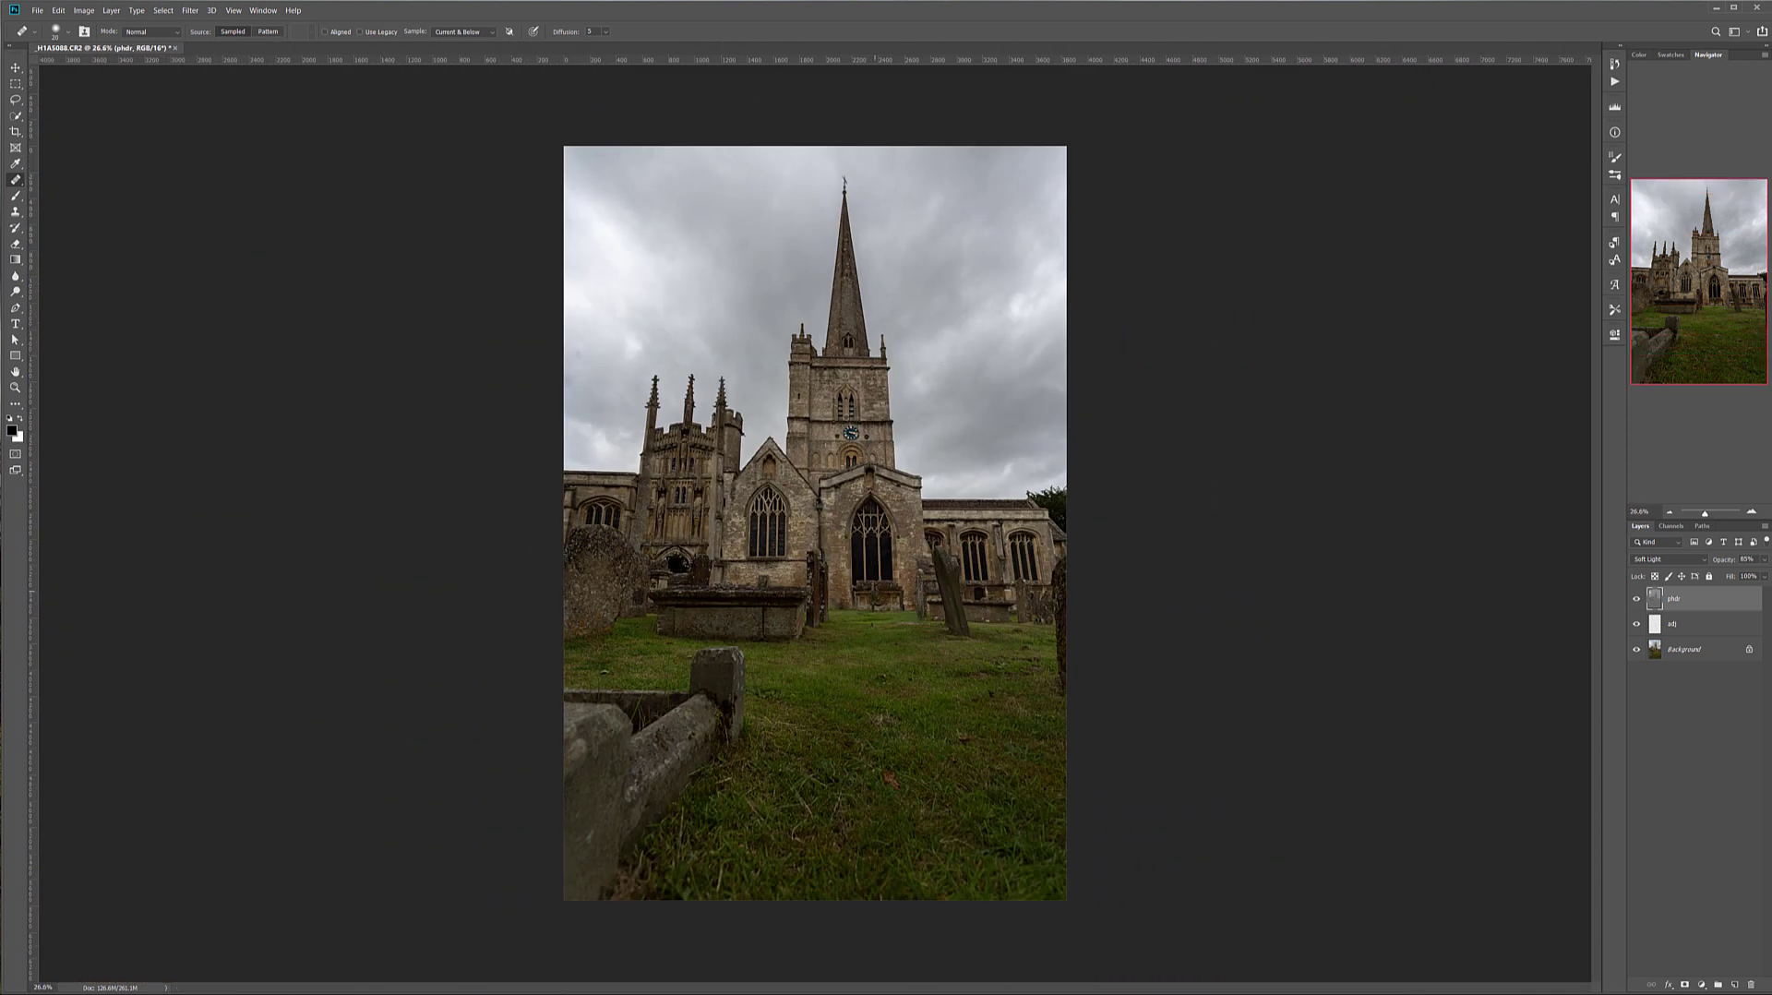
scroll(815, 522, "up", 1)
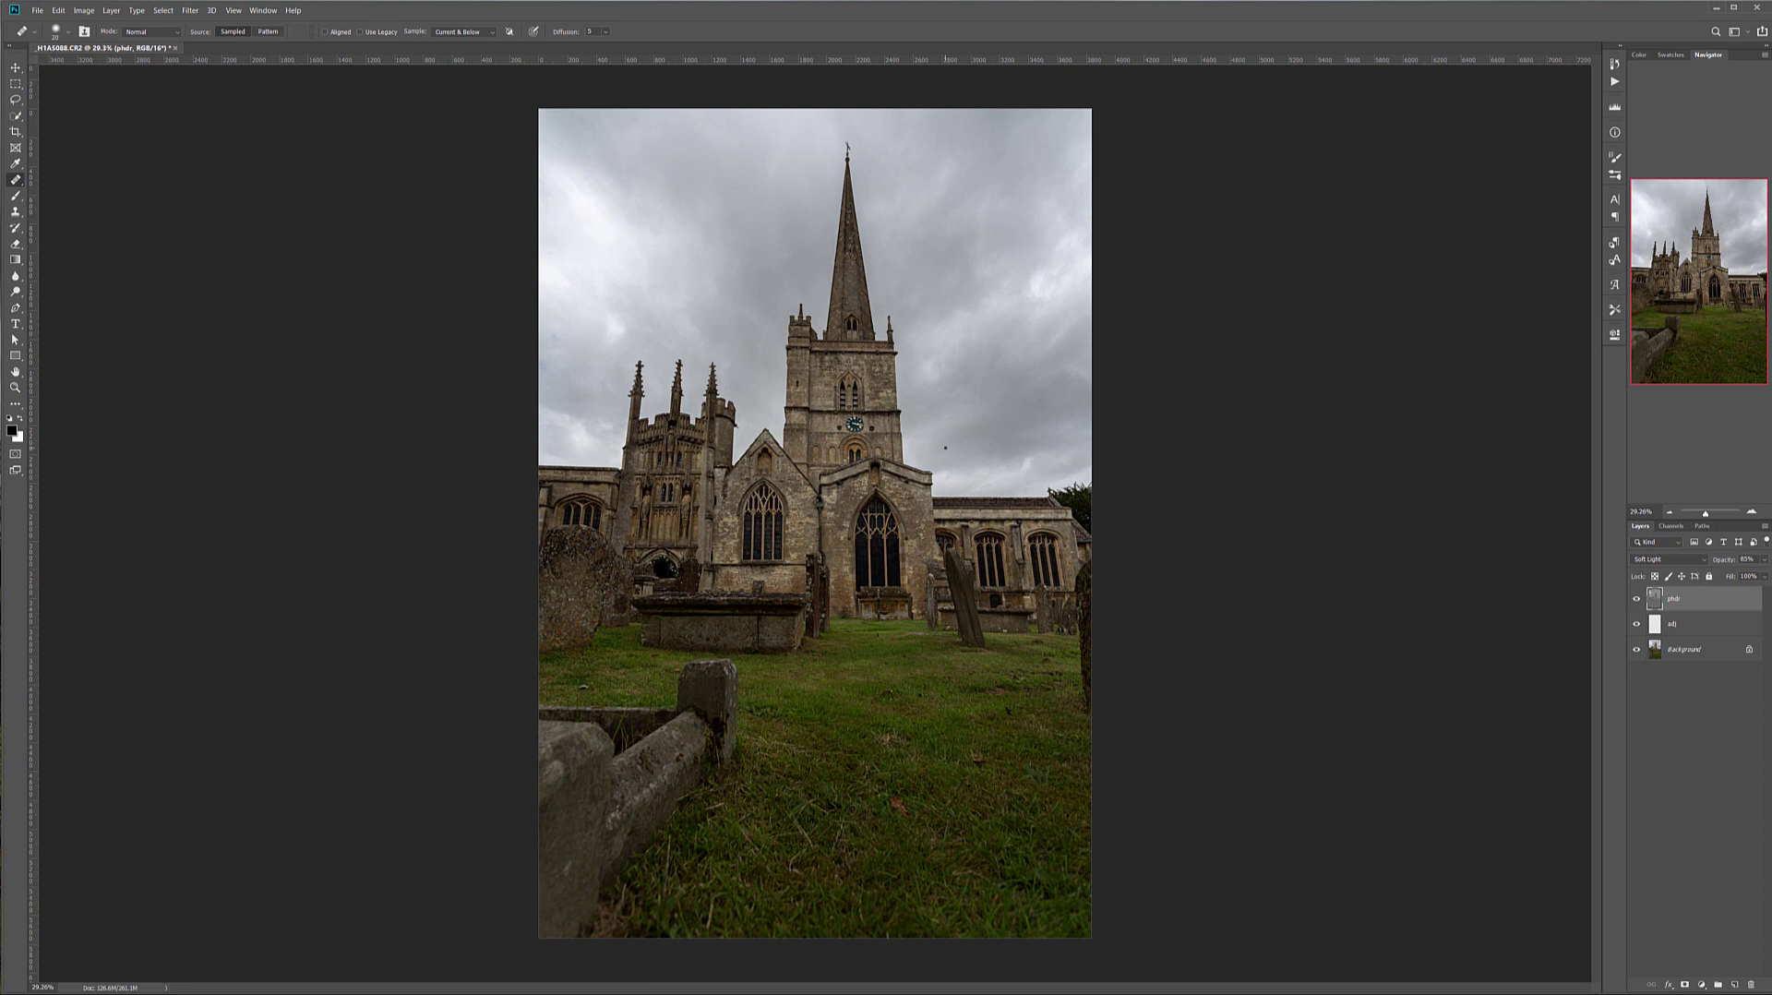
Add a Vibrance adjustment layer above phdr with vibrance about +50 and saturation about +4.
left_click(1703, 986)
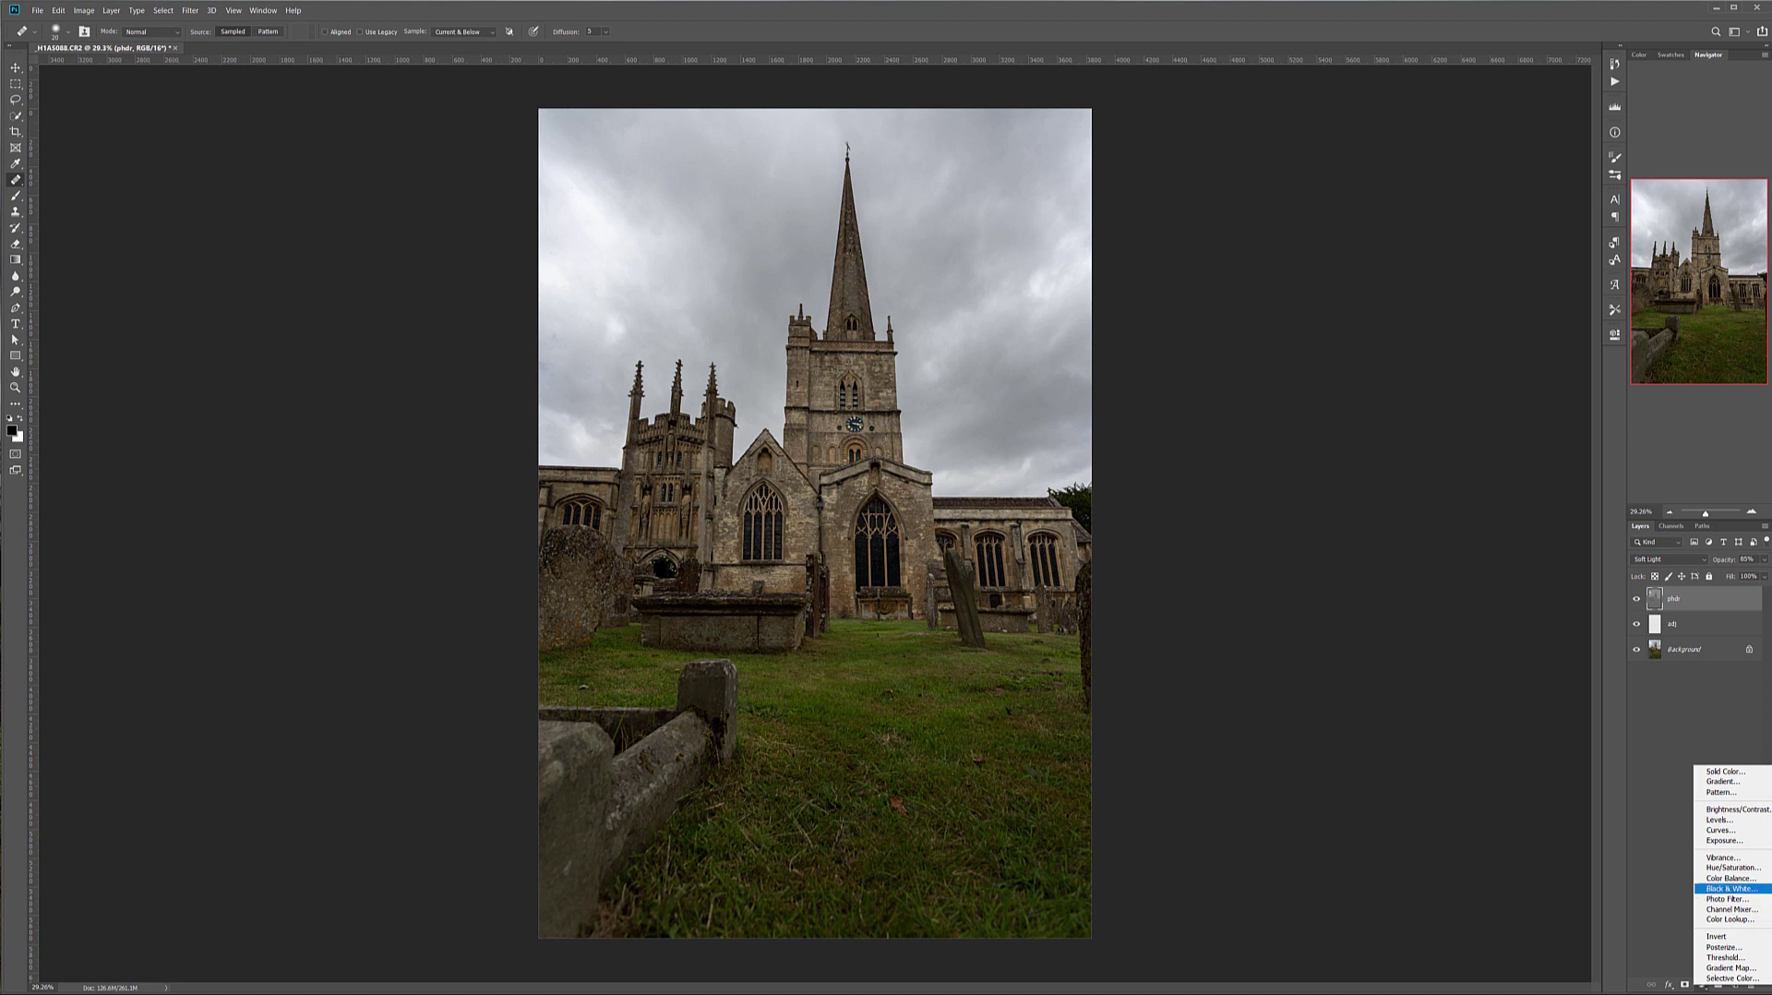
left_click(1722, 857)
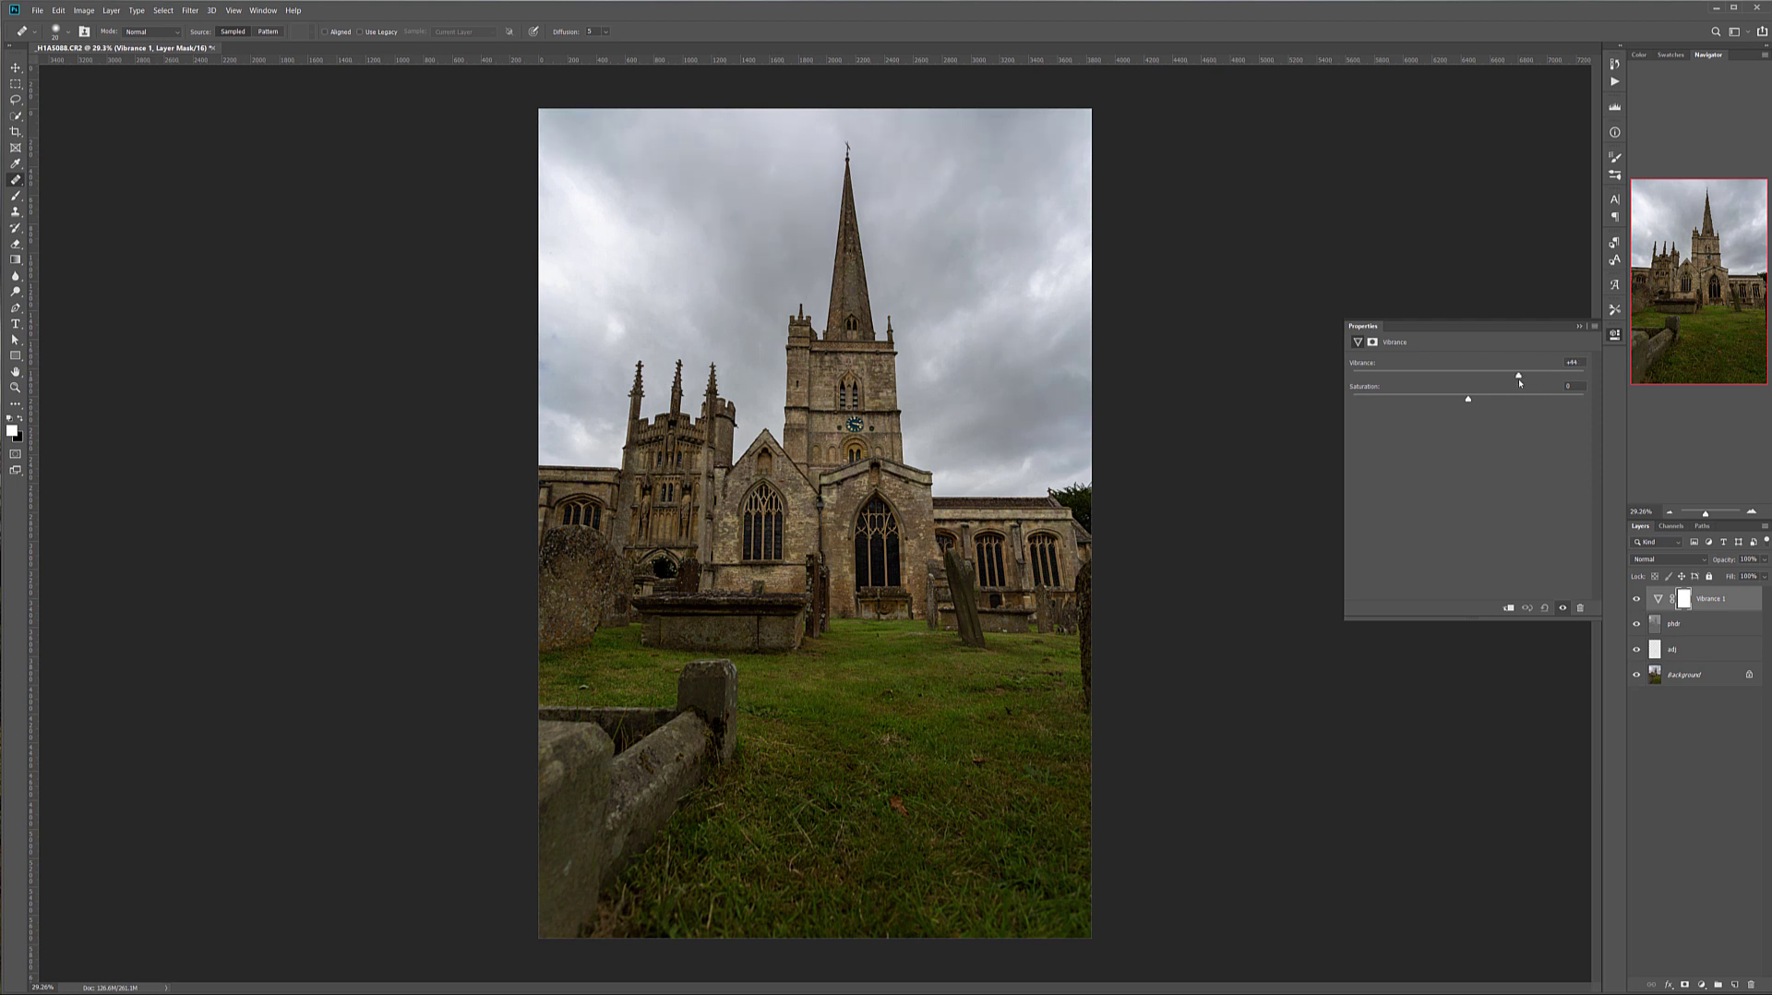
left_click_drag(1496, 397, 1477, 397)
left_click_drag(1519, 377, 1527, 379)
left_click_drag(1523, 378, 1526, 378)
Add a Selective Color layer and, for Blacks, lower black to about -6% and fine-tune cyan, magenta and yellow slightly.
left_click(1698, 986)
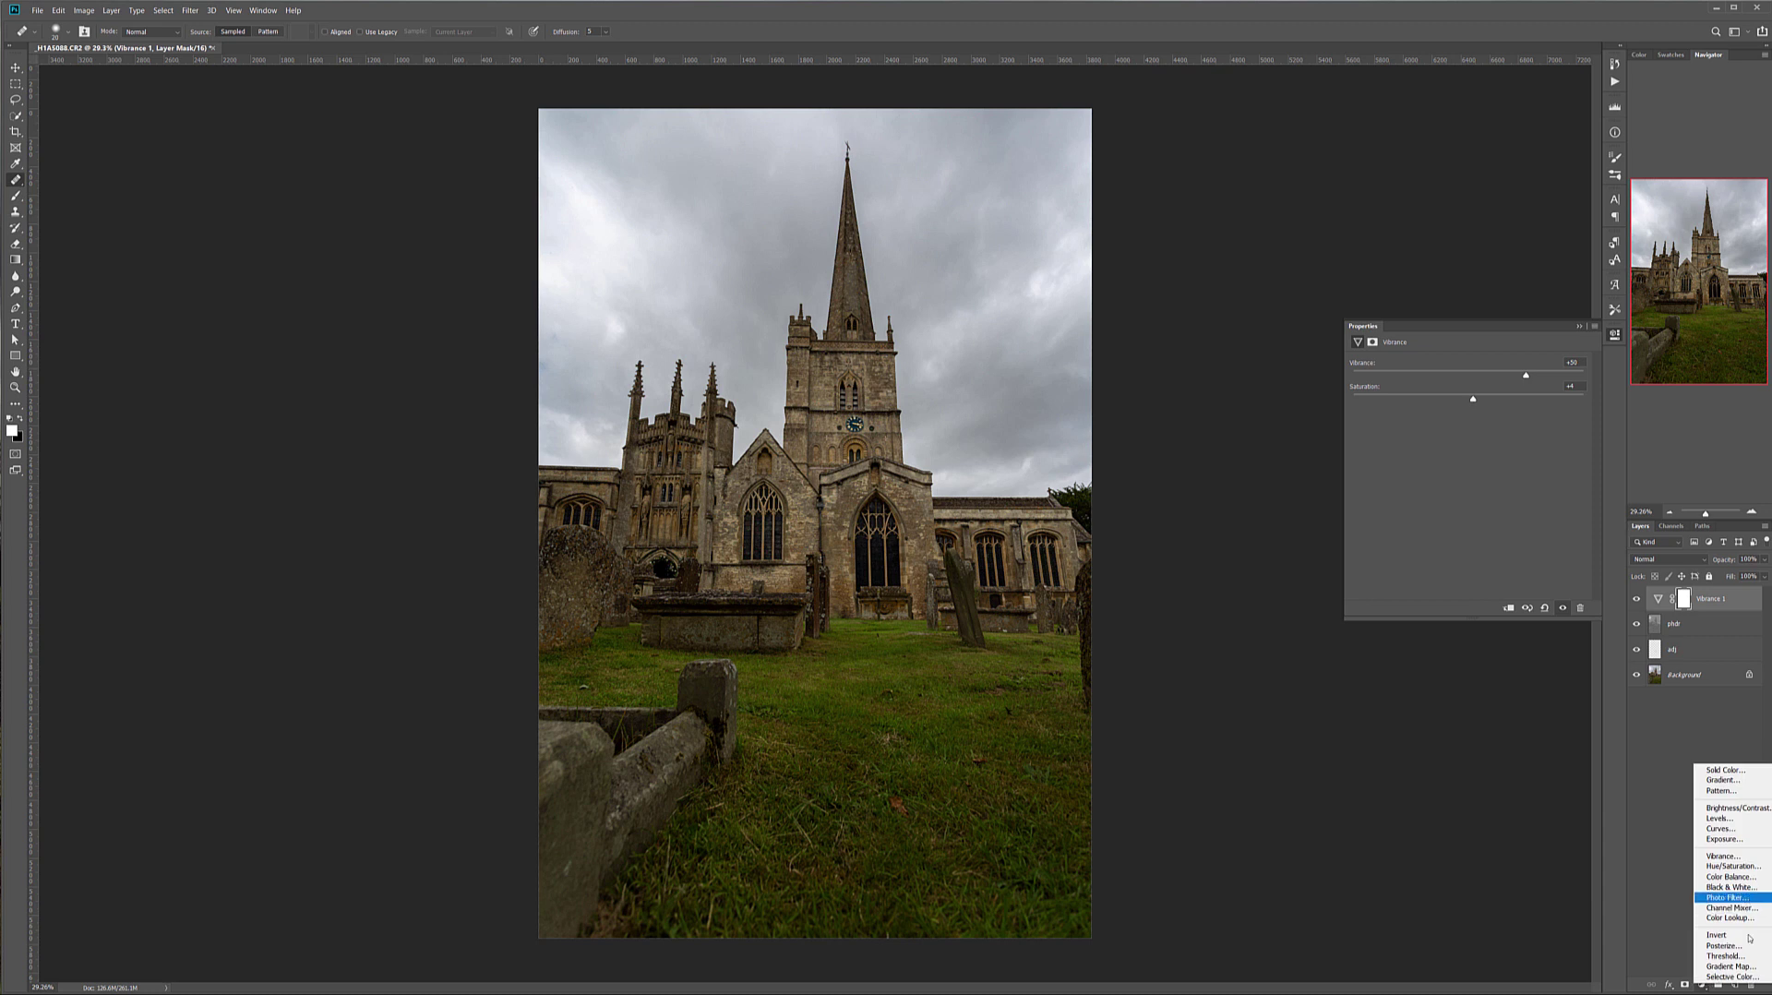
left_click(1744, 976)
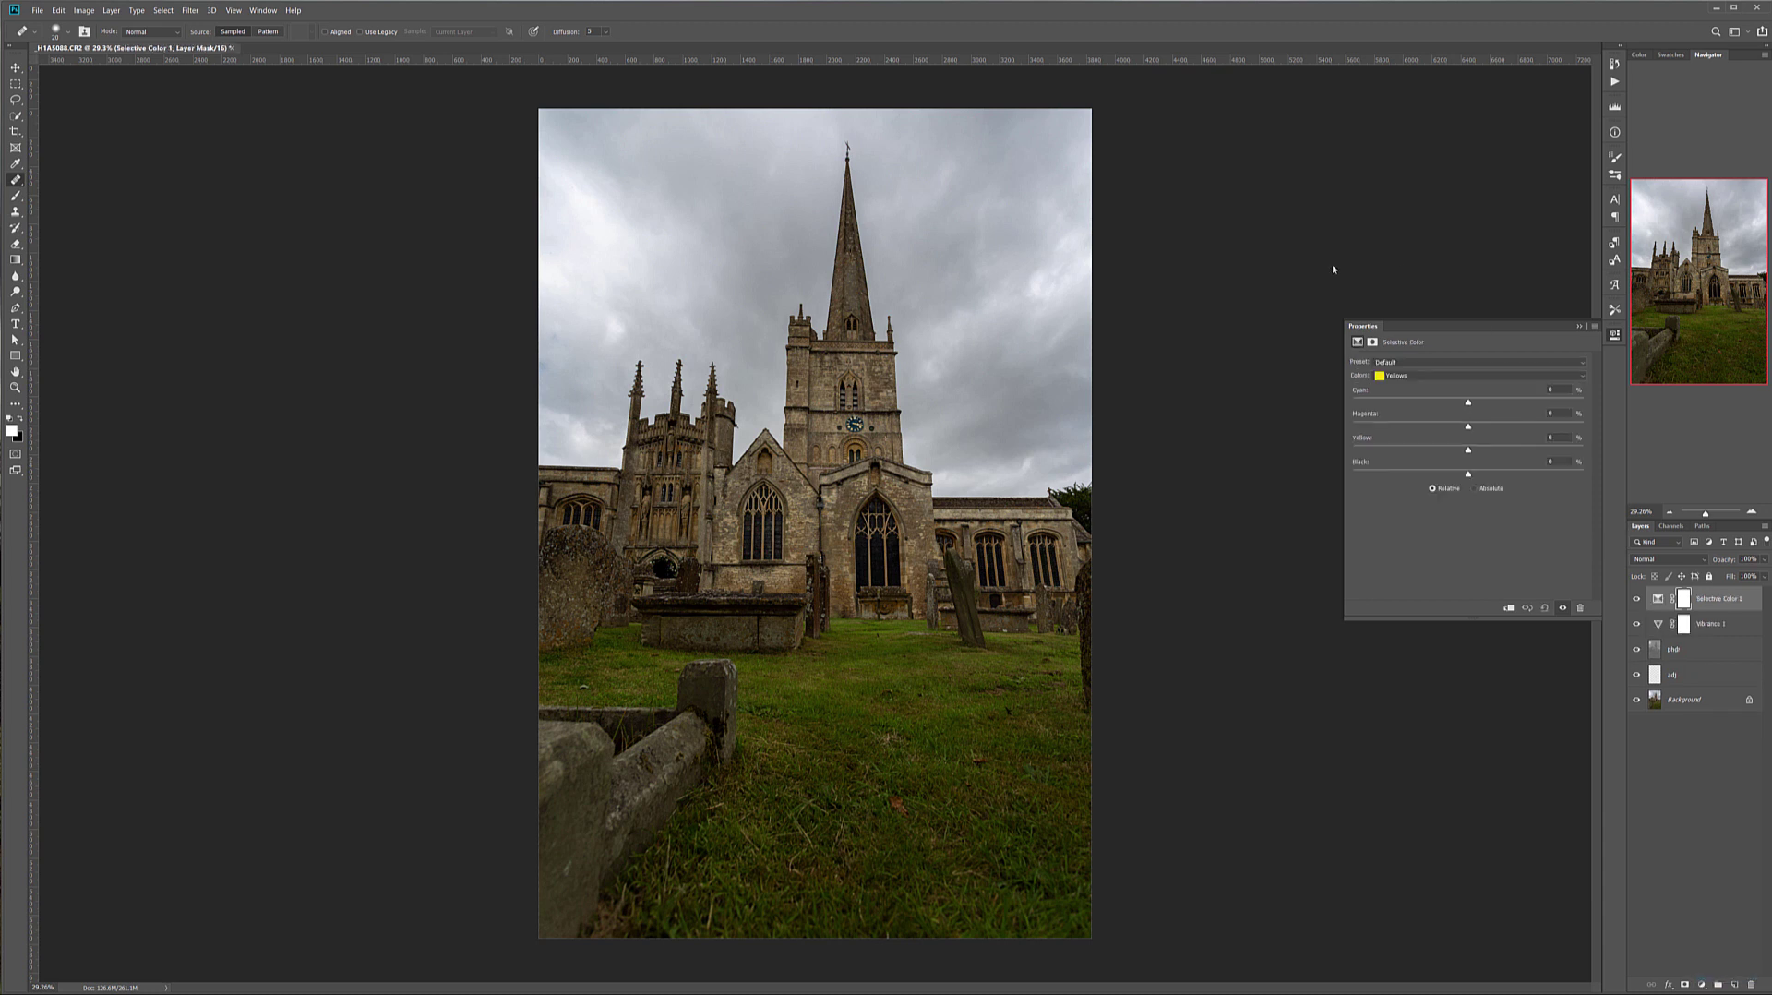
left_click(1443, 373)
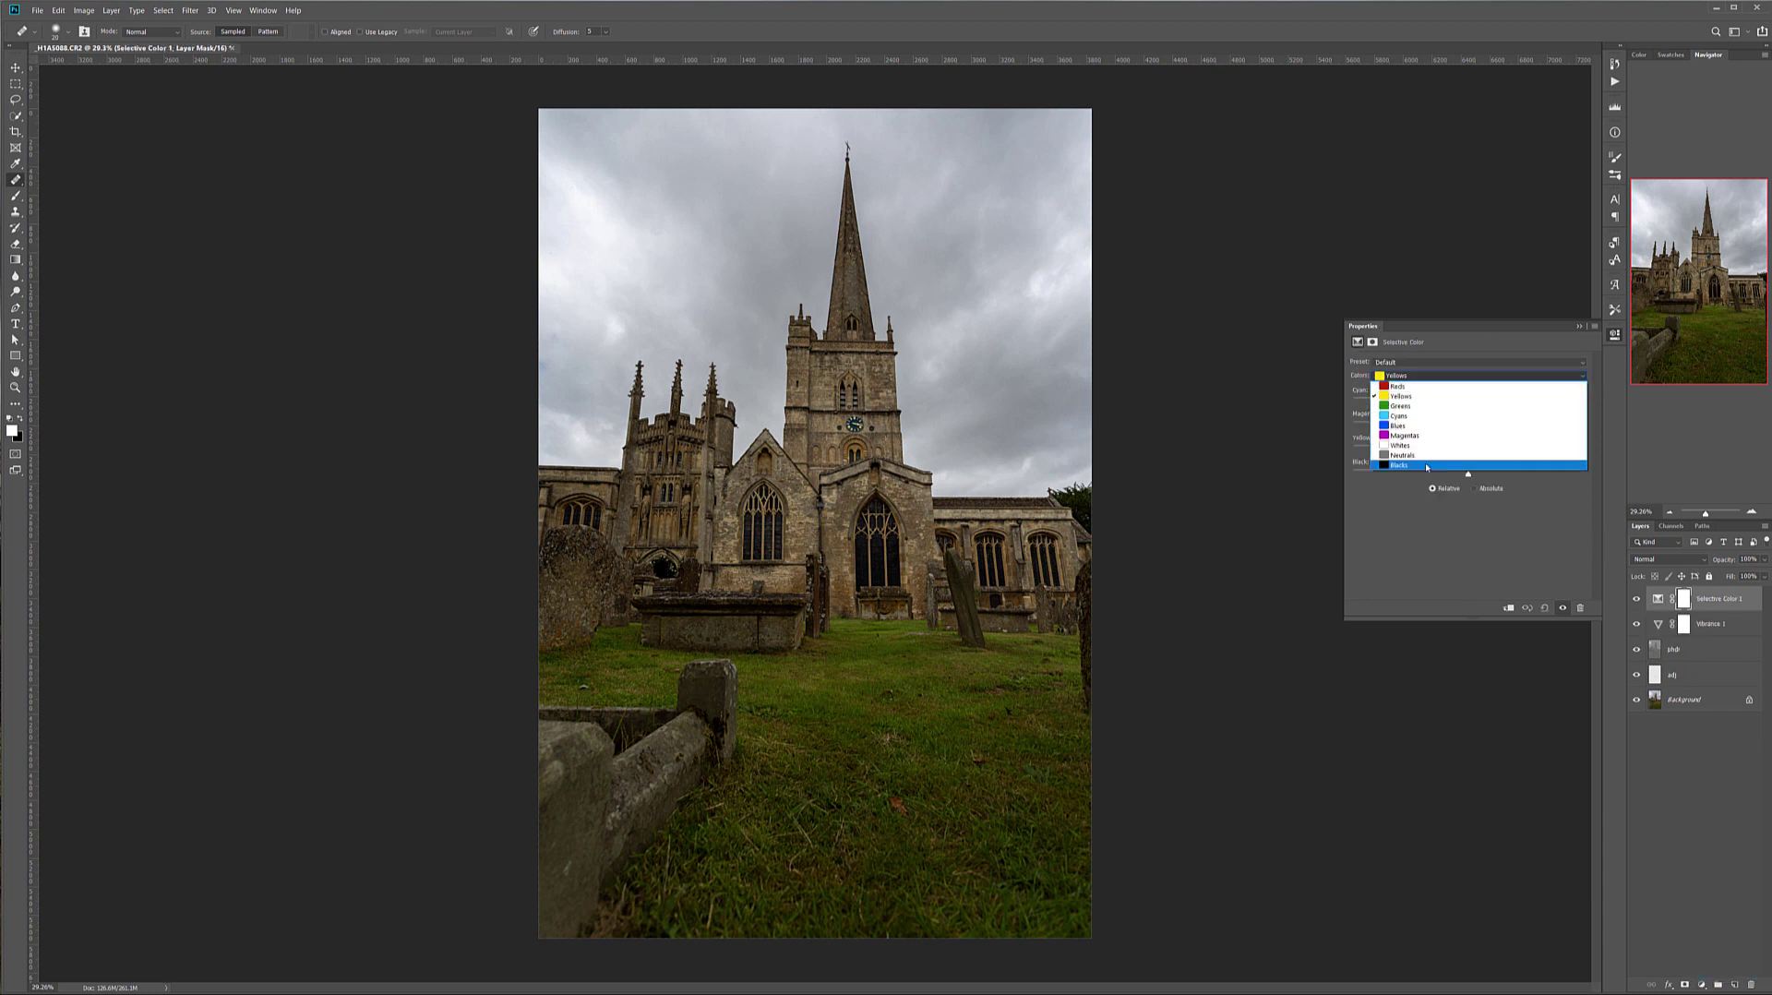
left_click(1425, 462)
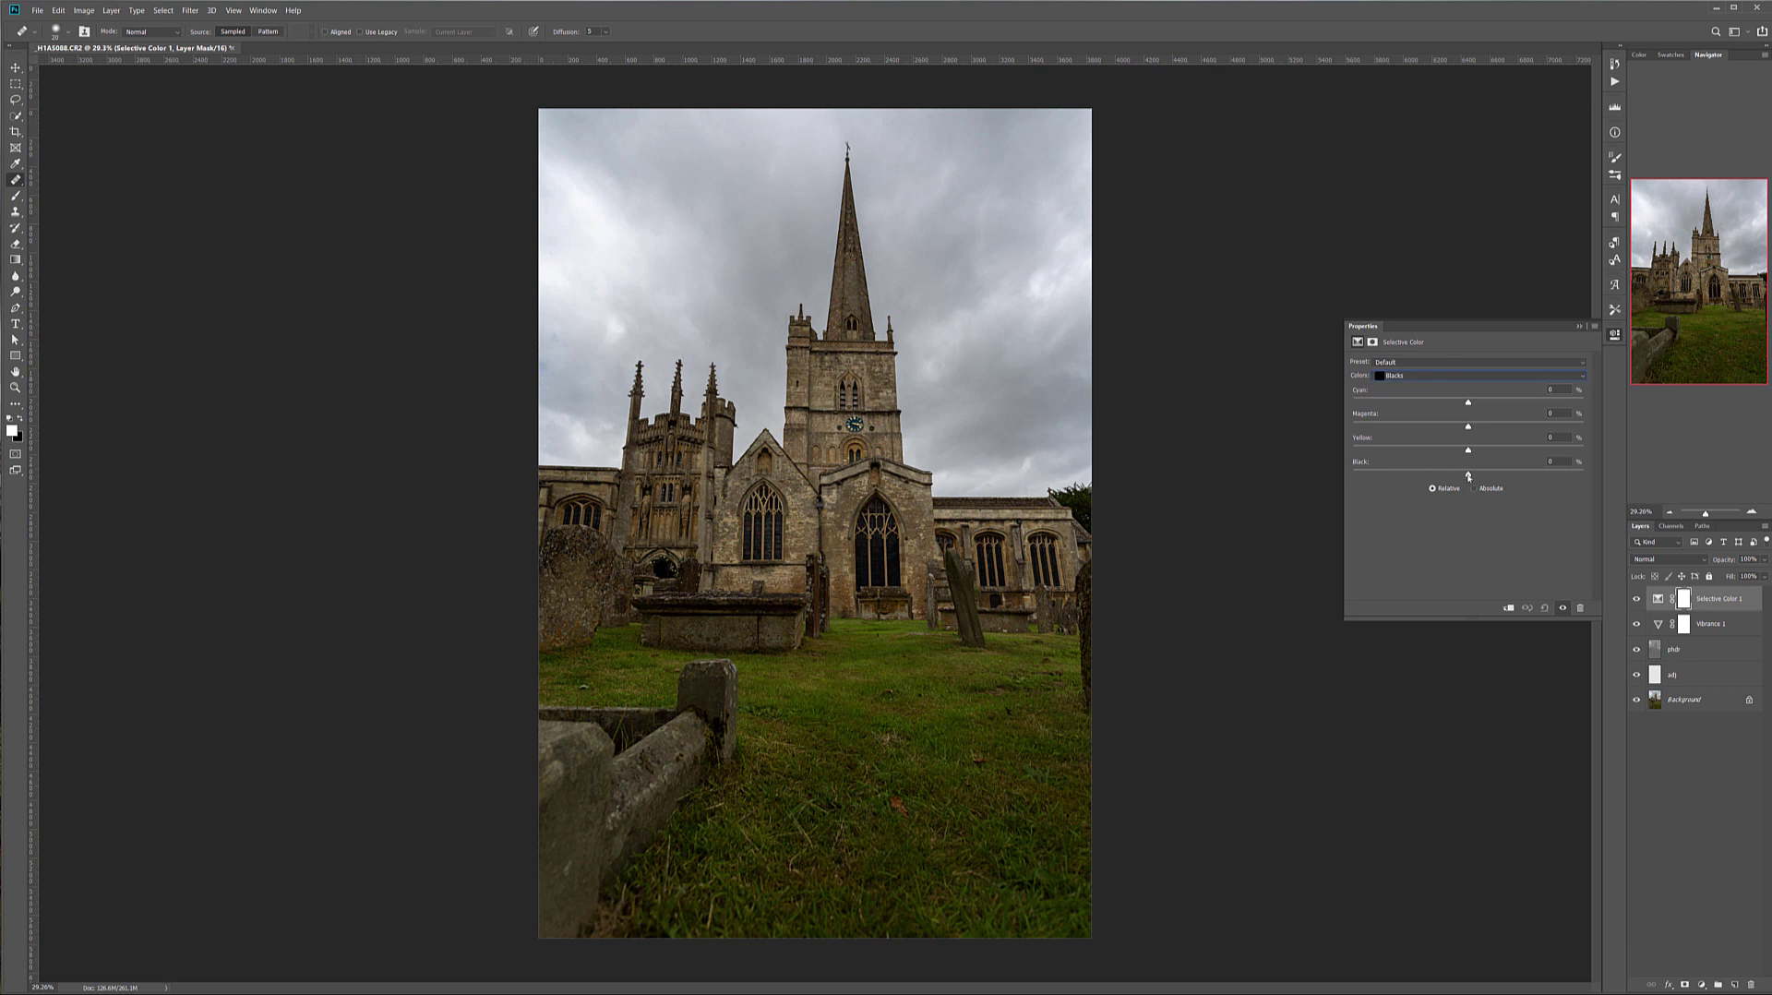
mouse_move(1468, 477)
left_mouse_down()
mouse_move(1389, 477)
mouse_move(1511, 485)
mouse_move(1359, 475)
mouse_move(1455, 474)
left_mouse_up()
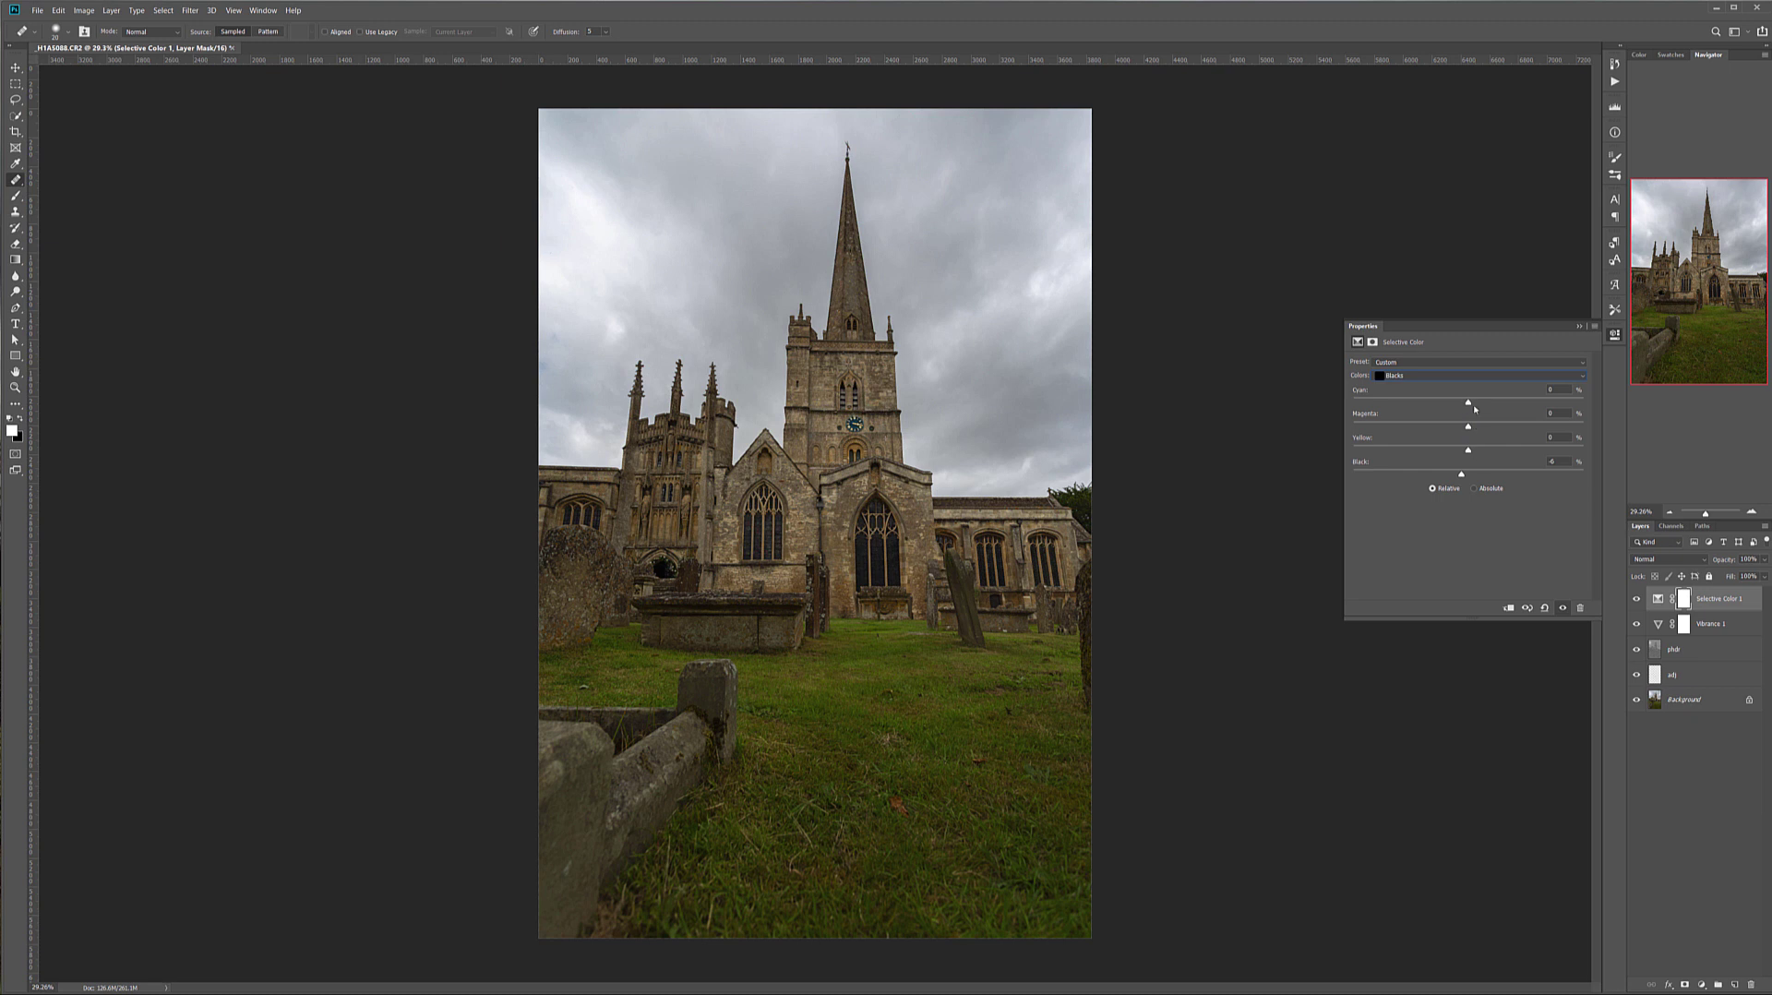
mouse_move(1467, 402)
left_mouse_down()
mouse_move(1389, 405)
mouse_move(1499, 406)
mouse_move(1470, 403)
left_mouse_up()
left_click_drag(1465, 426, 1469, 427)
left_click_drag(1467, 452, 1464, 454)
For the Neutrals in Selective Color, set black to about -3% and yellow to about -2%, and fine-tune the remaining colours.
left_click(1416, 376)
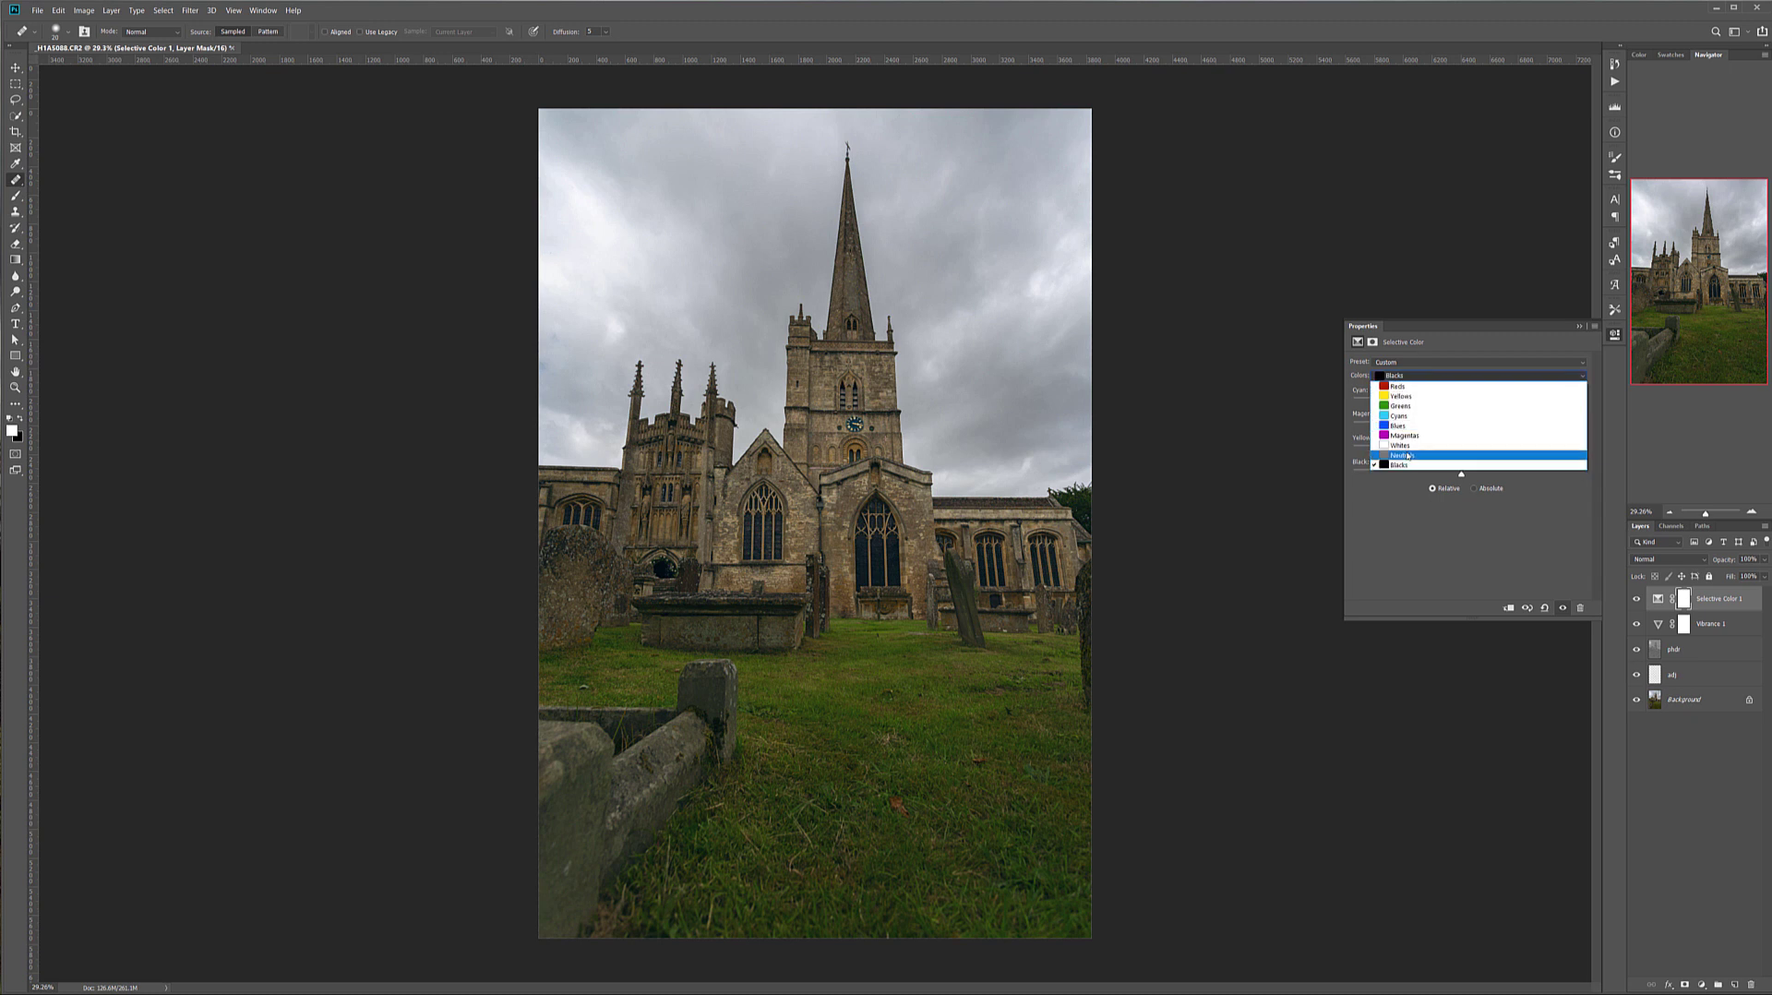
left_click(1412, 453)
mouse_move(1469, 477)
left_mouse_down()
mouse_move(1378, 475)
mouse_move(1583, 474)
mouse_move(1397, 478)
mouse_move(1528, 486)
mouse_move(1397, 479)
mouse_move(1462, 482)
left_mouse_up()
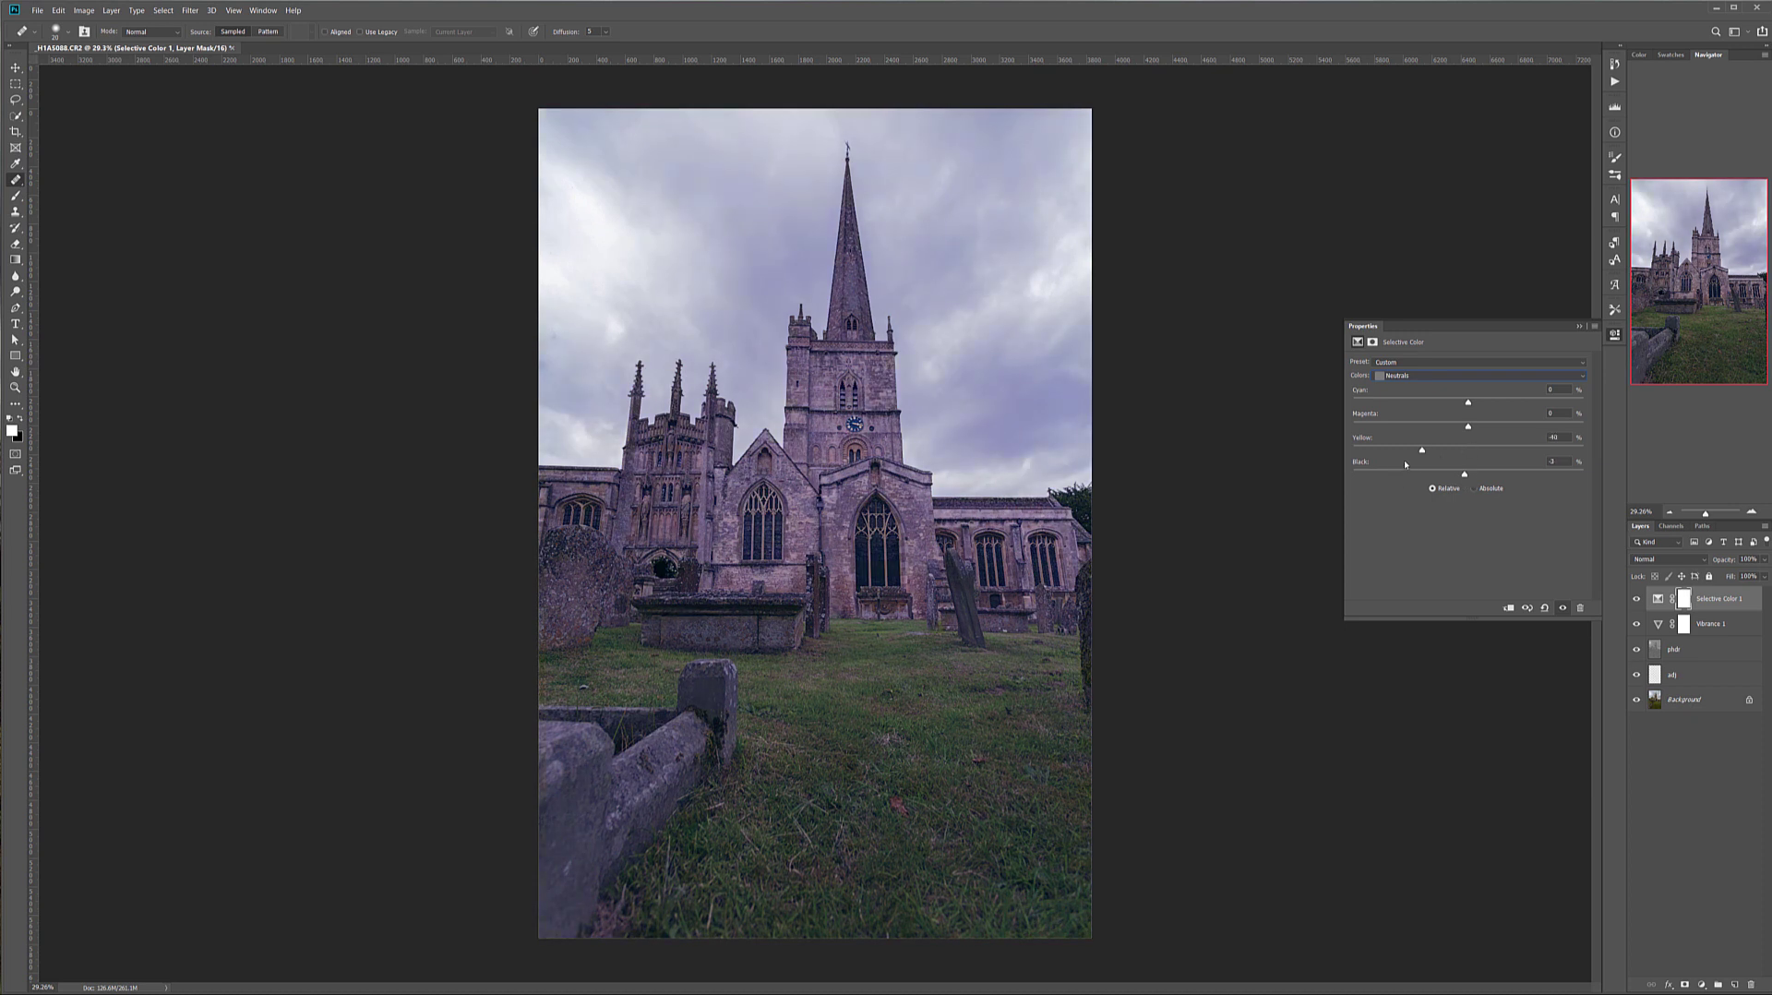
left_click_drag(1441, 459, 1524, 453)
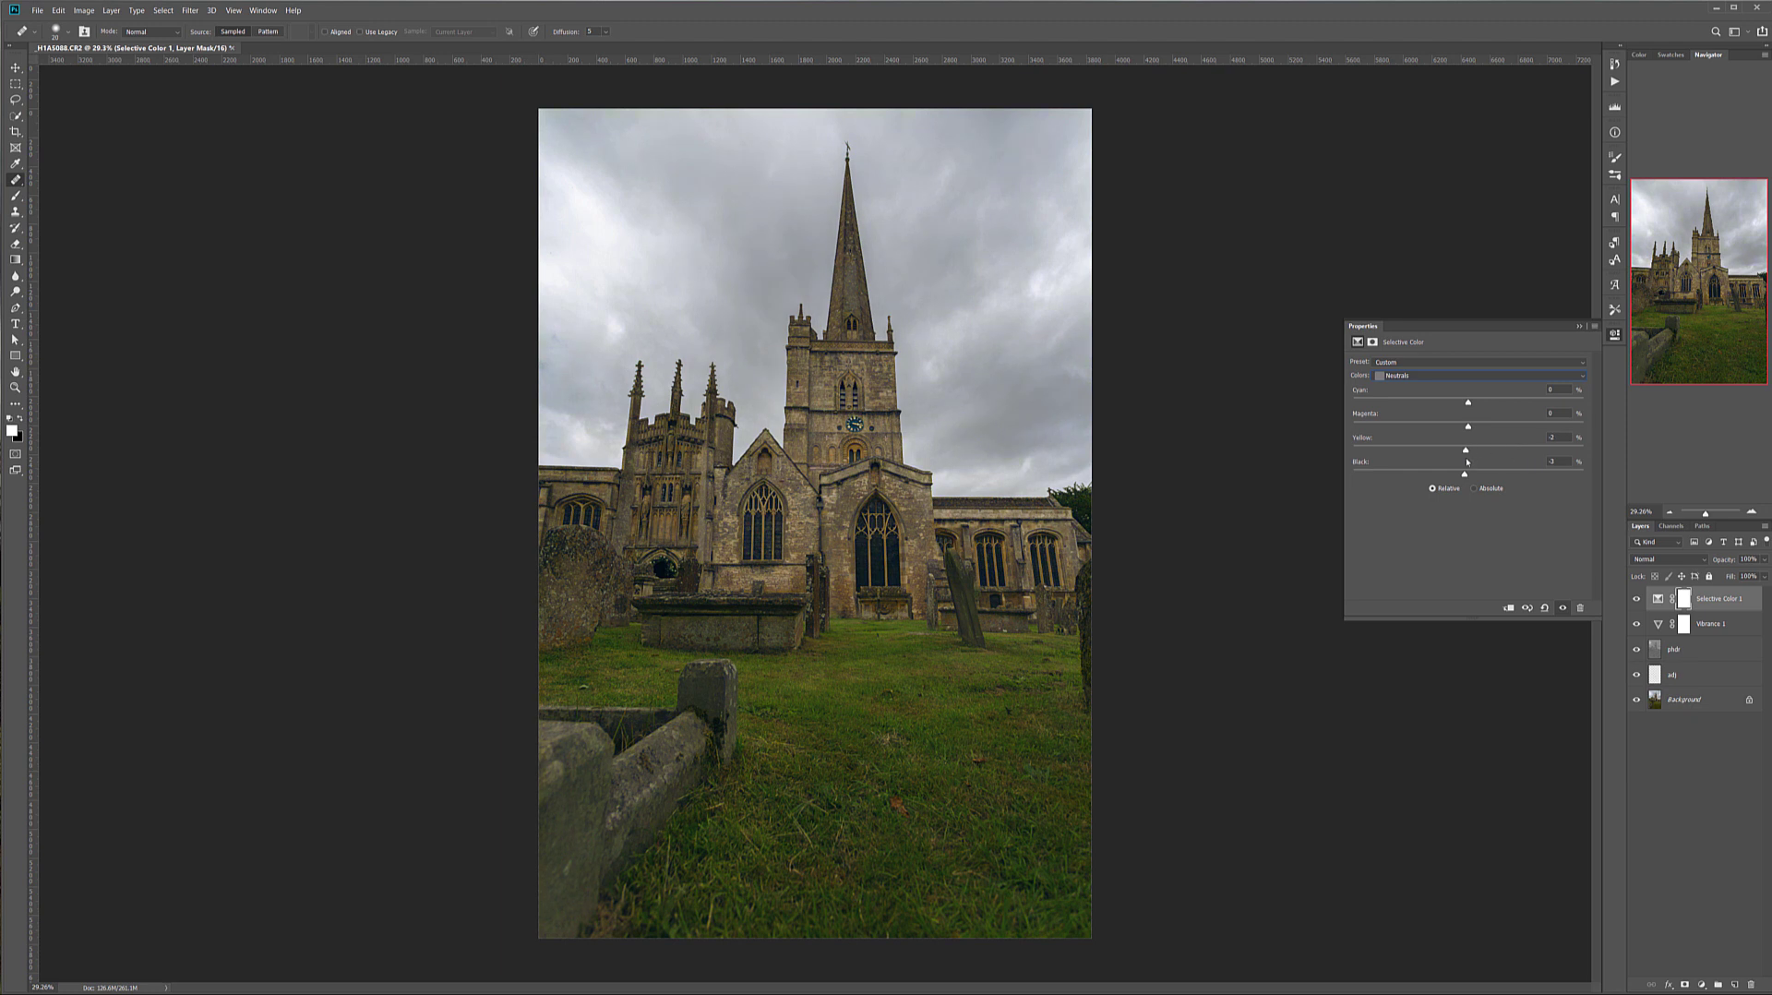
left_click_drag(1467, 428, 1468, 407)
For the Whites in Selective Color, set black to about +13%, yellow -15%, magenta -7% and cyan +6%.
left_click(1458, 376)
left_click(1454, 452)
mouse_move(1470, 476)
left_mouse_down()
mouse_move(1393, 478)
mouse_move(1576, 473)
mouse_move(1381, 480)
mouse_move(1484, 478)
left_mouse_up()
mouse_move(1467, 452)
left_mouse_down()
mouse_move(1485, 448)
mouse_move(1460, 429)
left_mouse_up()
left_click_drag(1479, 402, 1474, 406)
Compare the photo with and without the Selective Color adjustment.
left_click(1634, 600)
left_click(1634, 600)
left_click(1635, 599)
left_click(1634, 599)
left_click(1635, 600)
left_click(1634, 600)
Add a Curves adjustment layer directly above phdr and pull the white point's output down to black.
left_click(1700, 648)
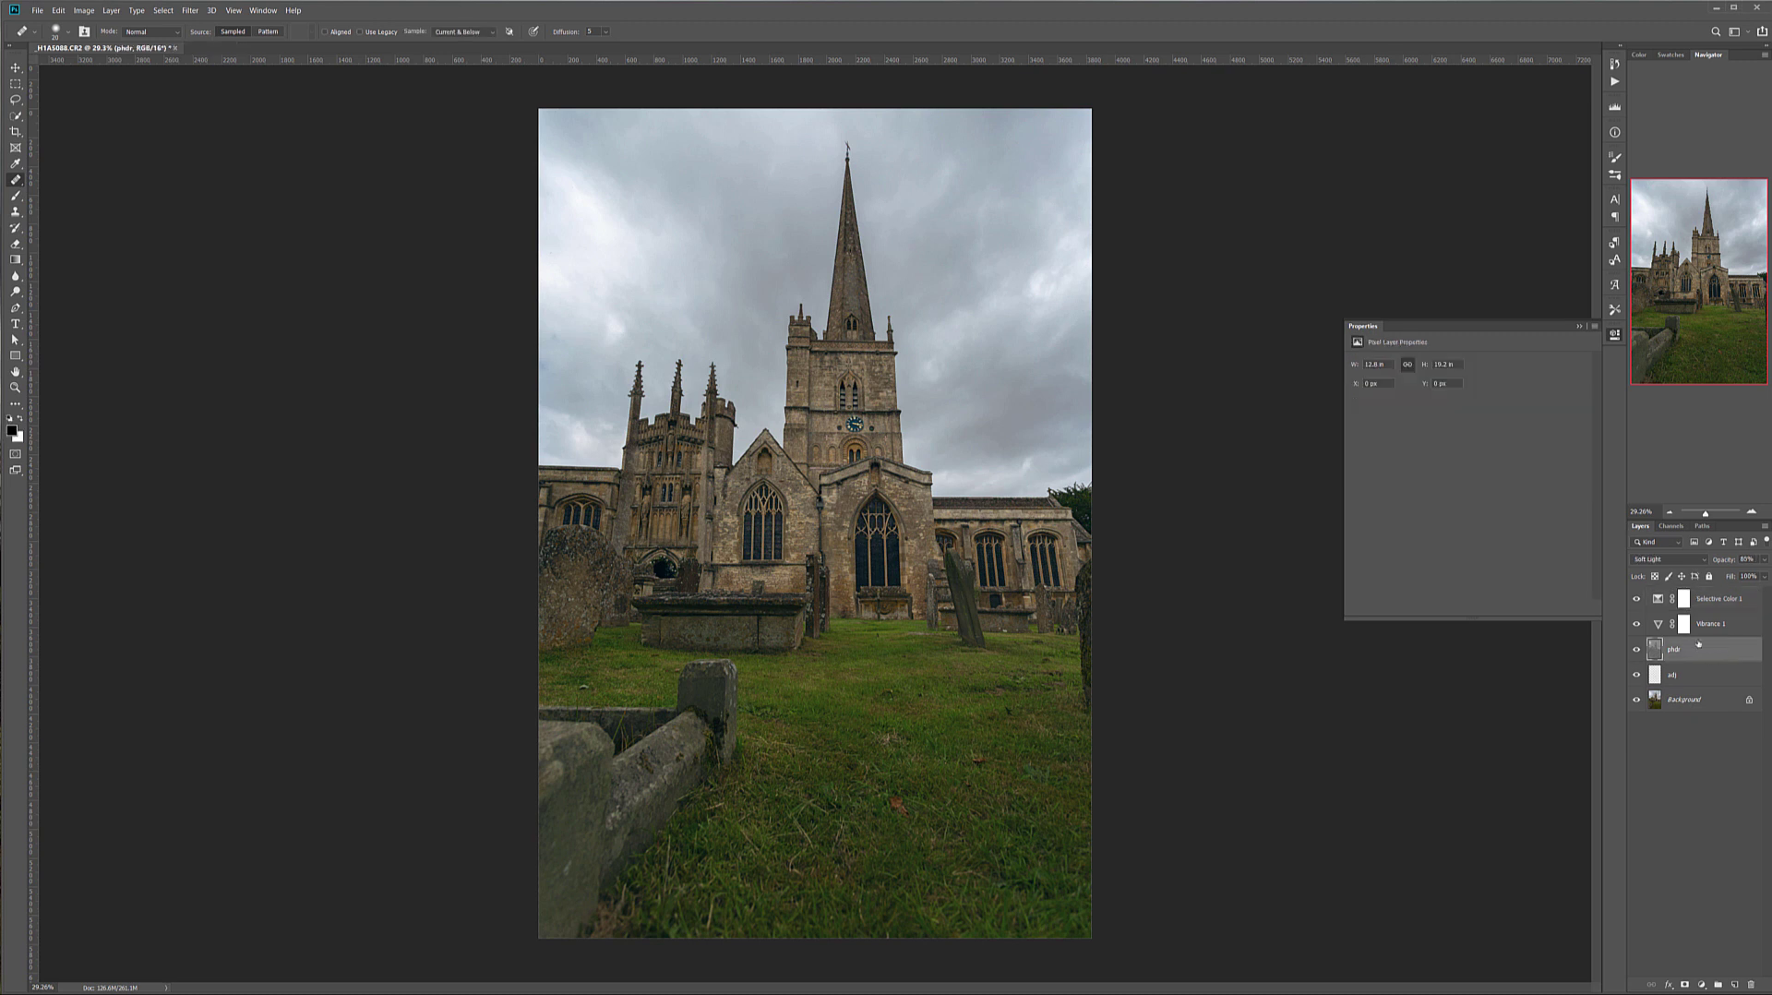
left_click(1702, 984)
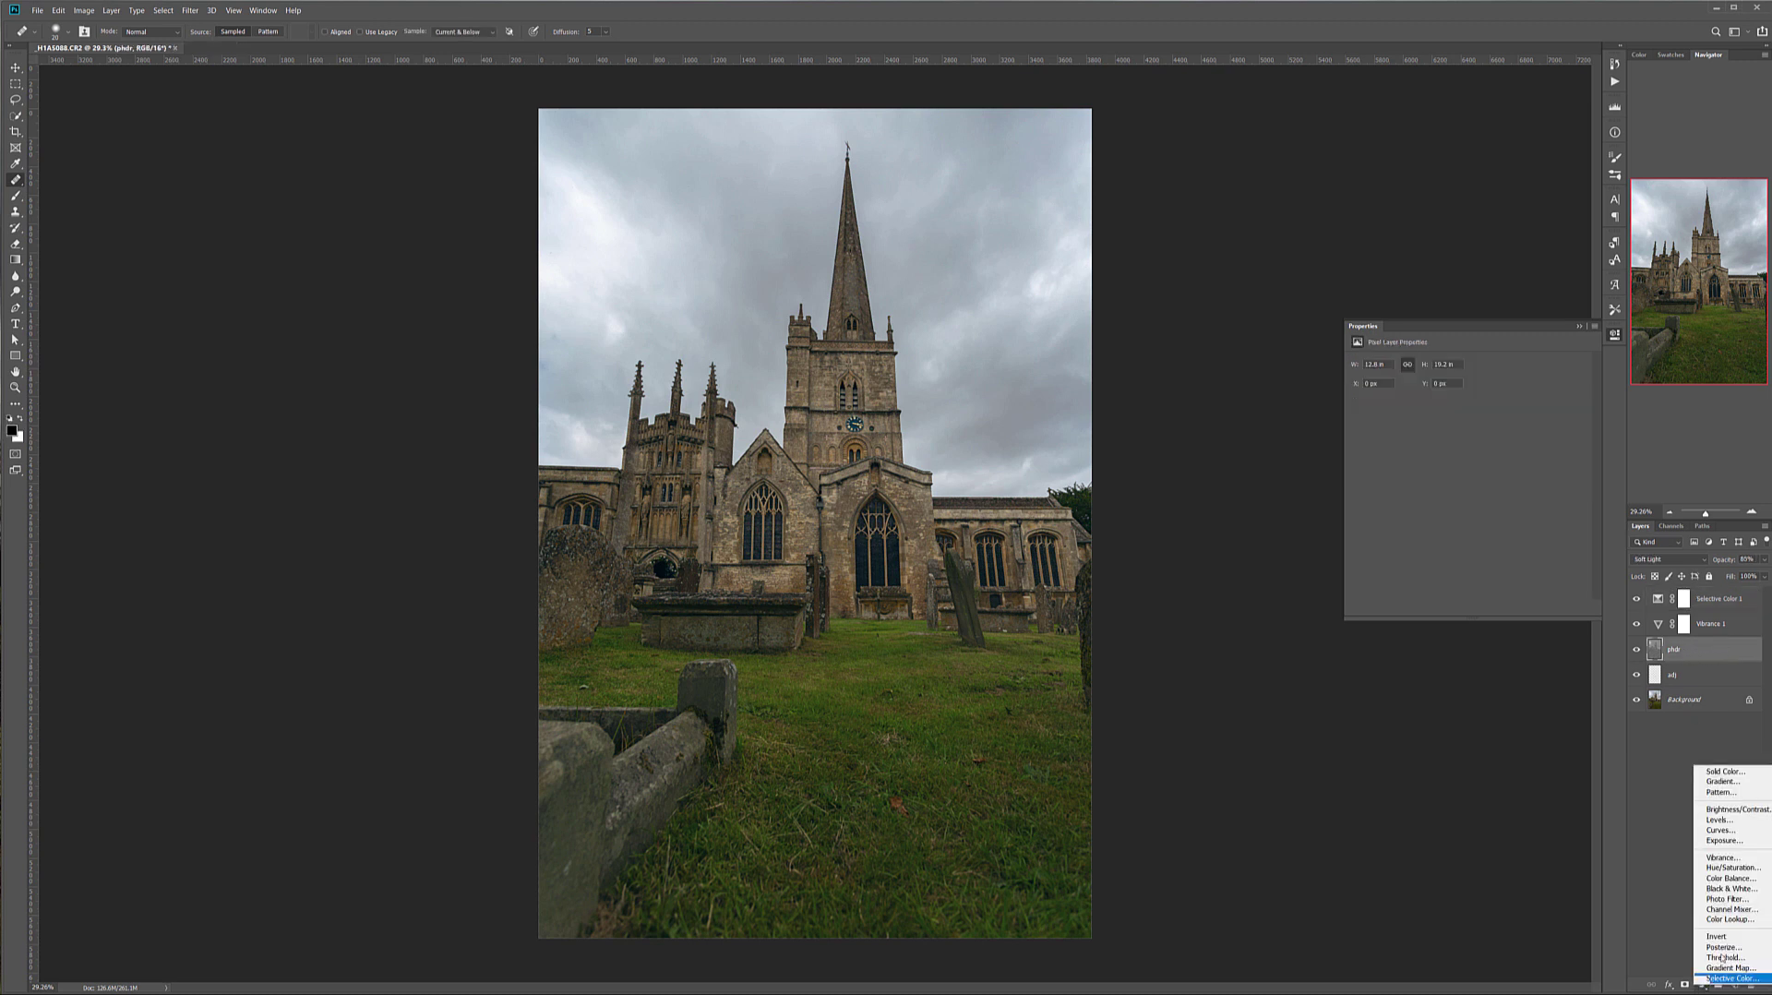
left_click(1718, 829)
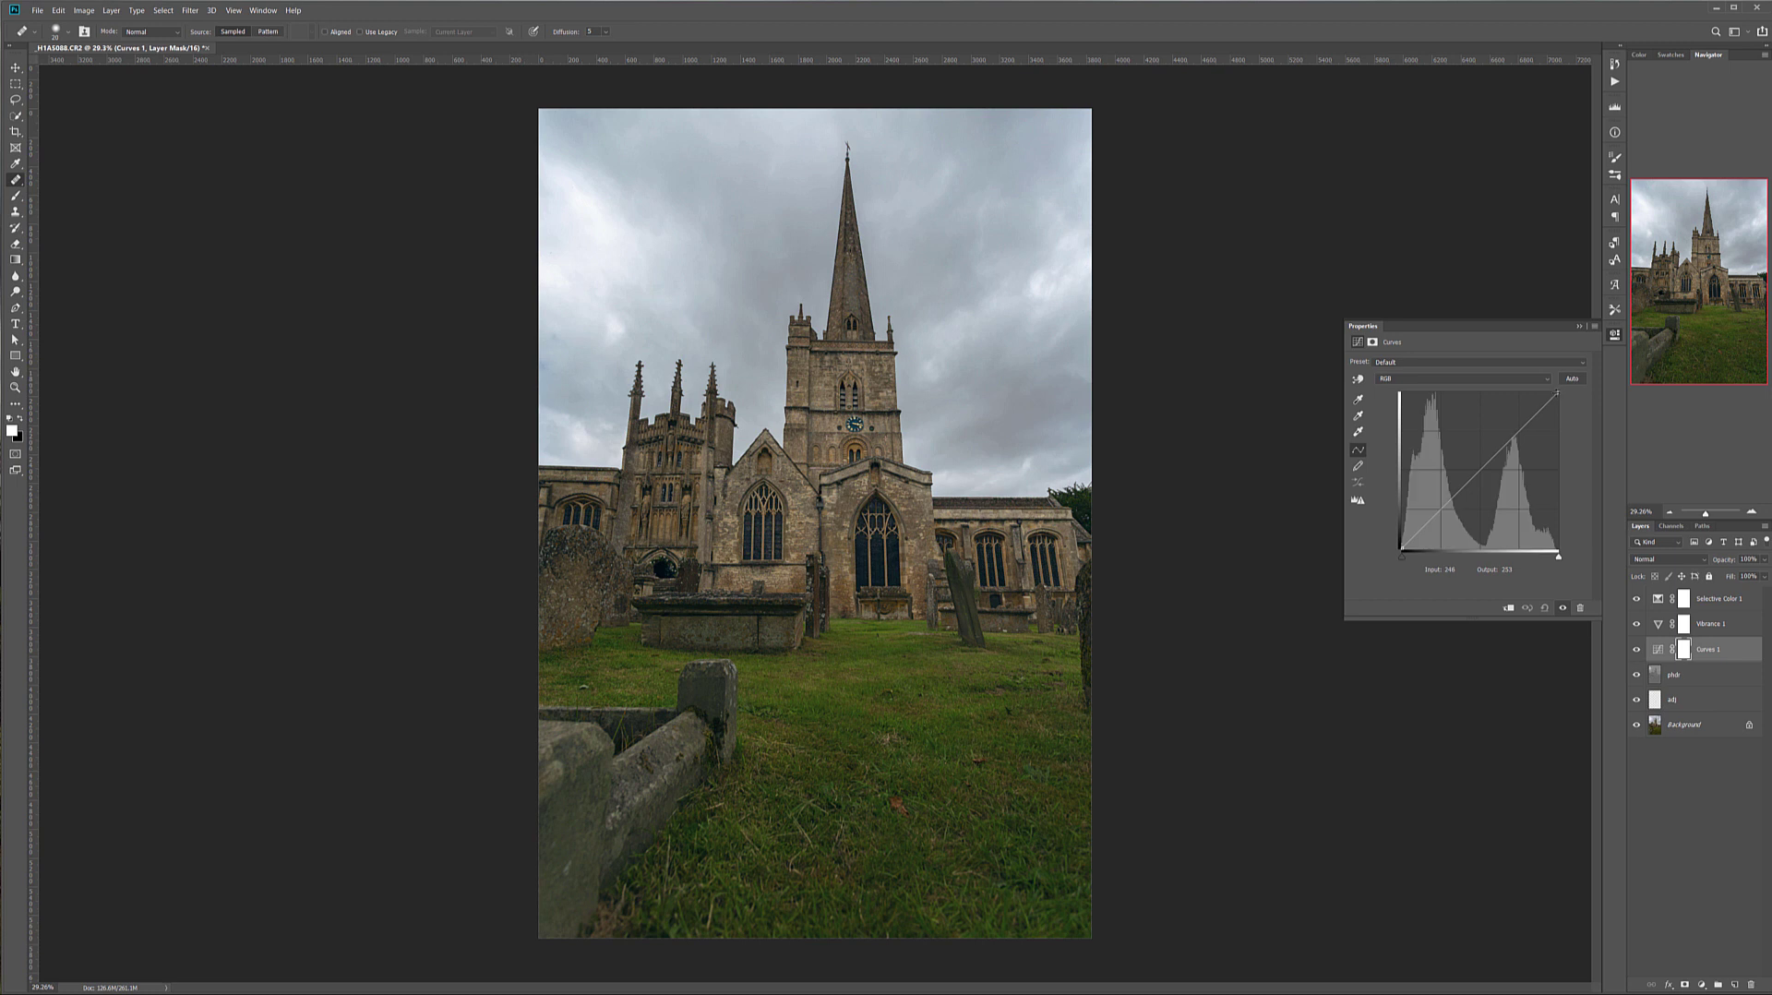
left_click_drag(1559, 392, 1559, 551)
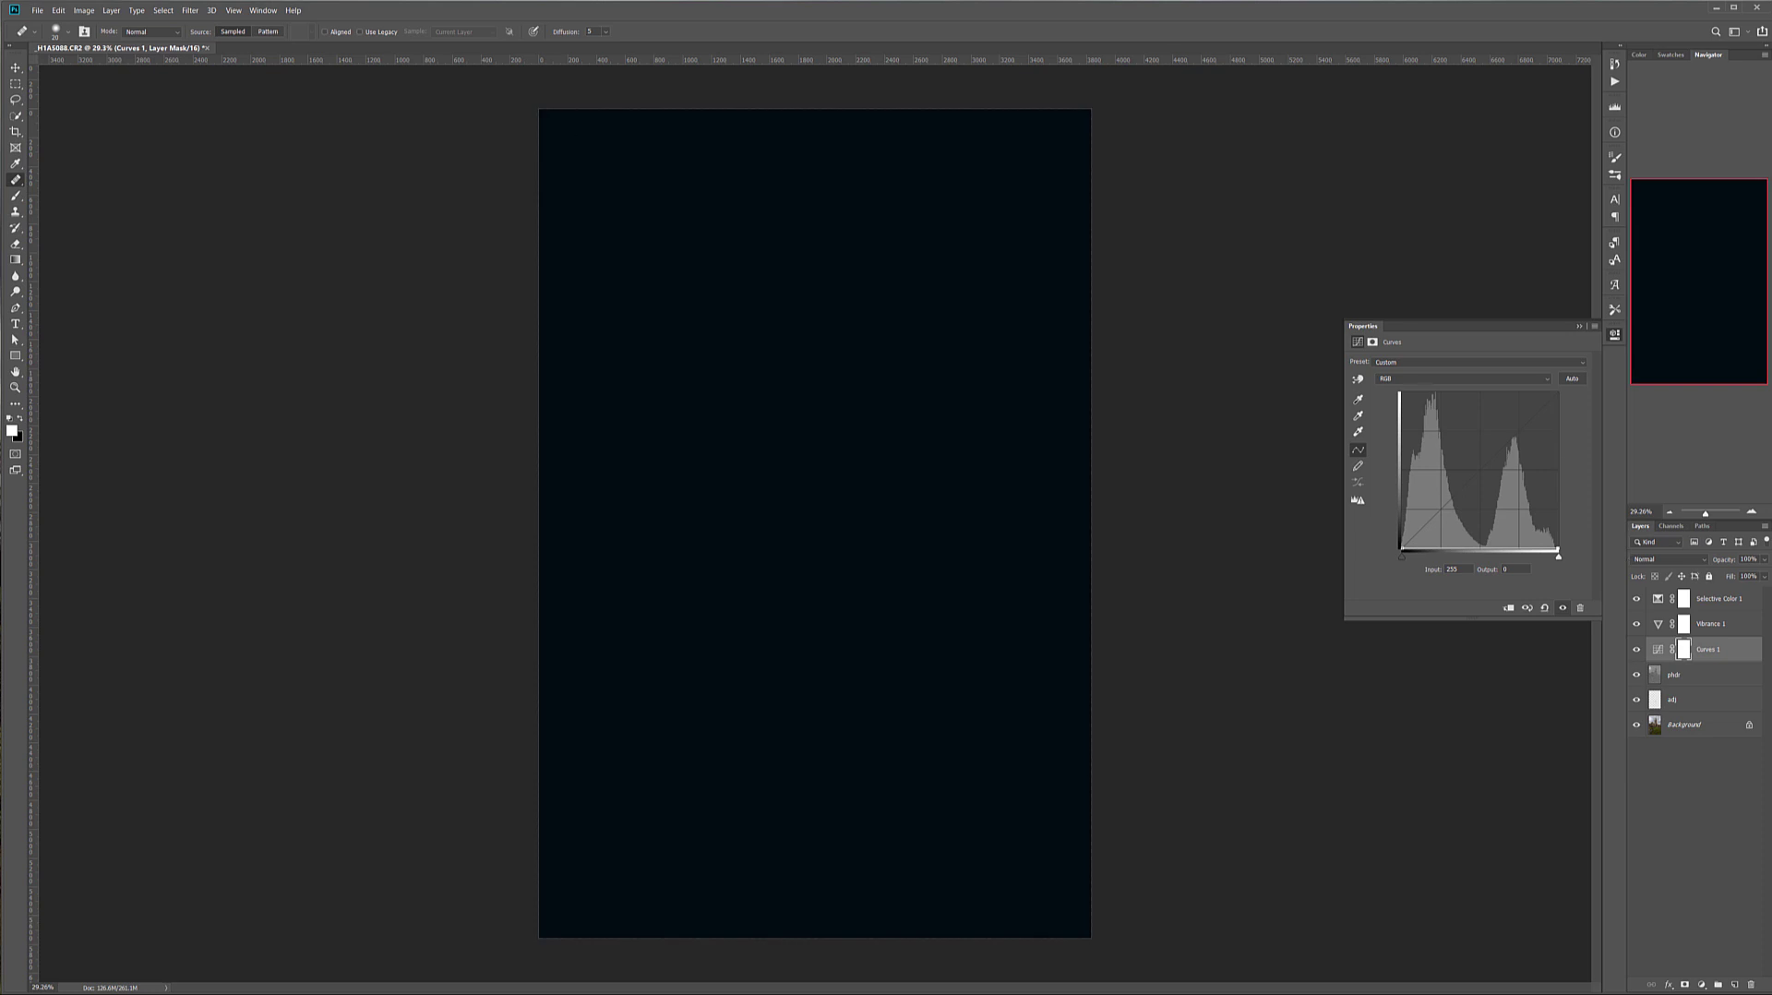
Invert the Curves mask inside a rectangle just within the photo's edges, deselect, and feather the mask by about 300 px.
left_click(15, 83)
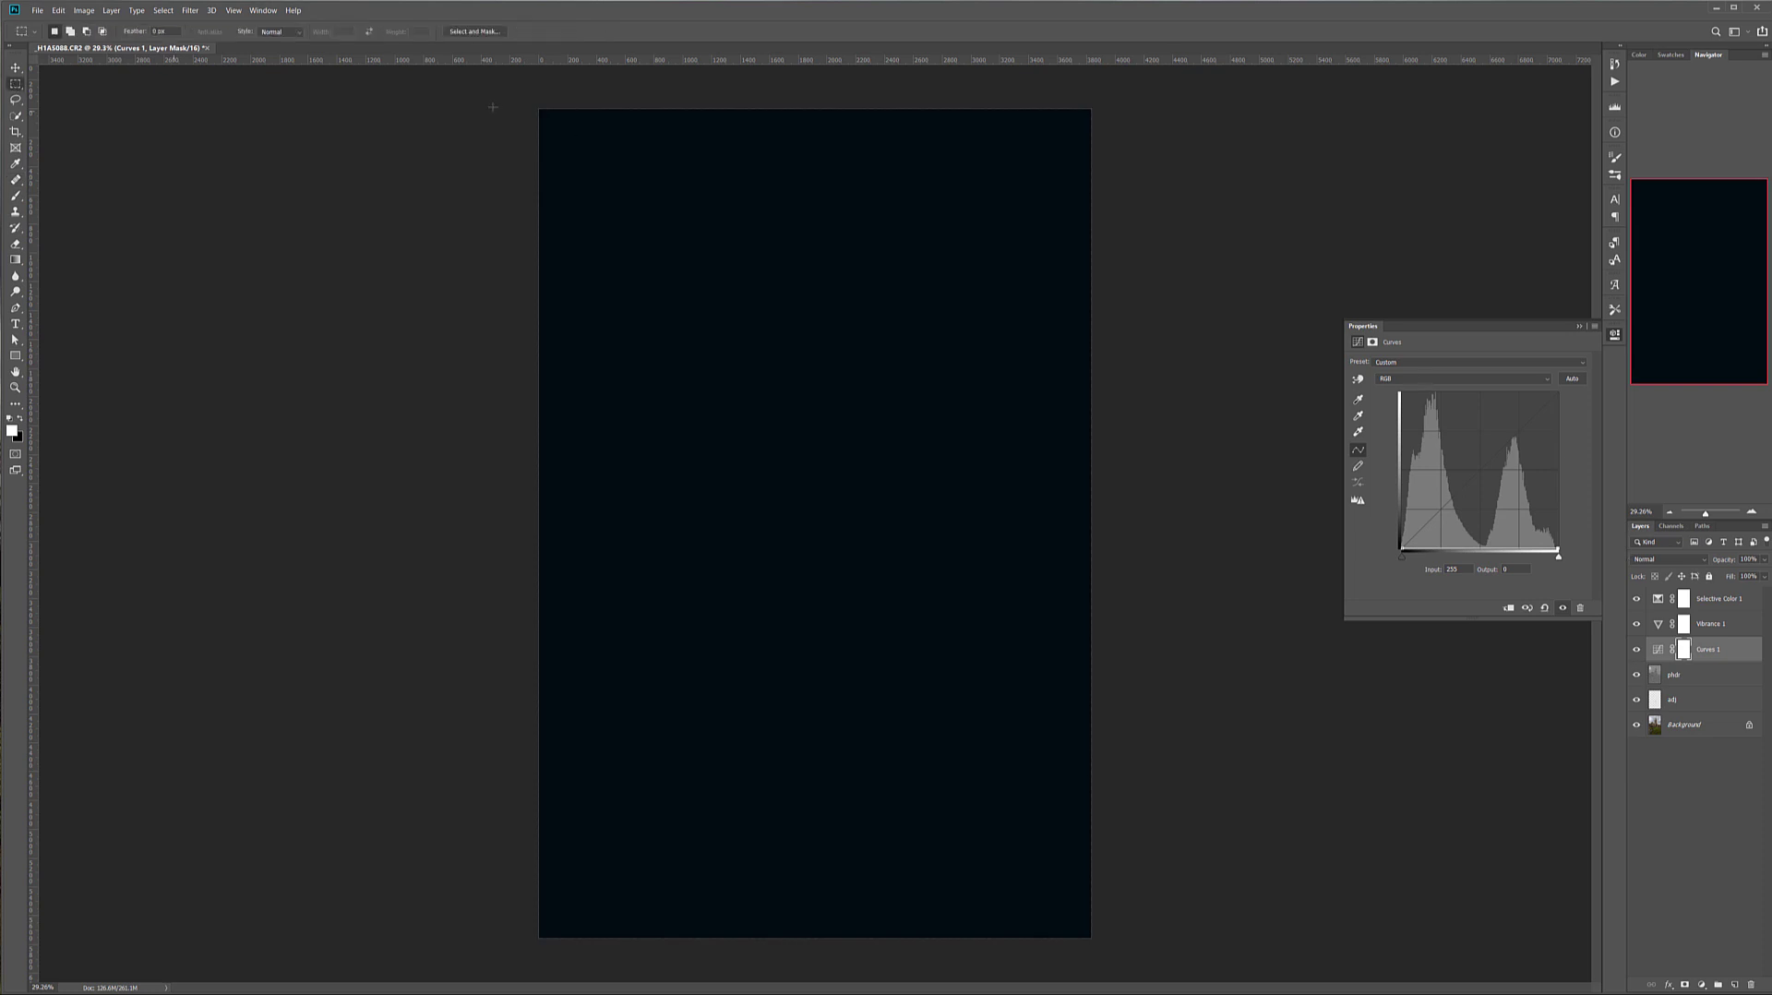
left_click_drag(548, 116, 1085, 929)
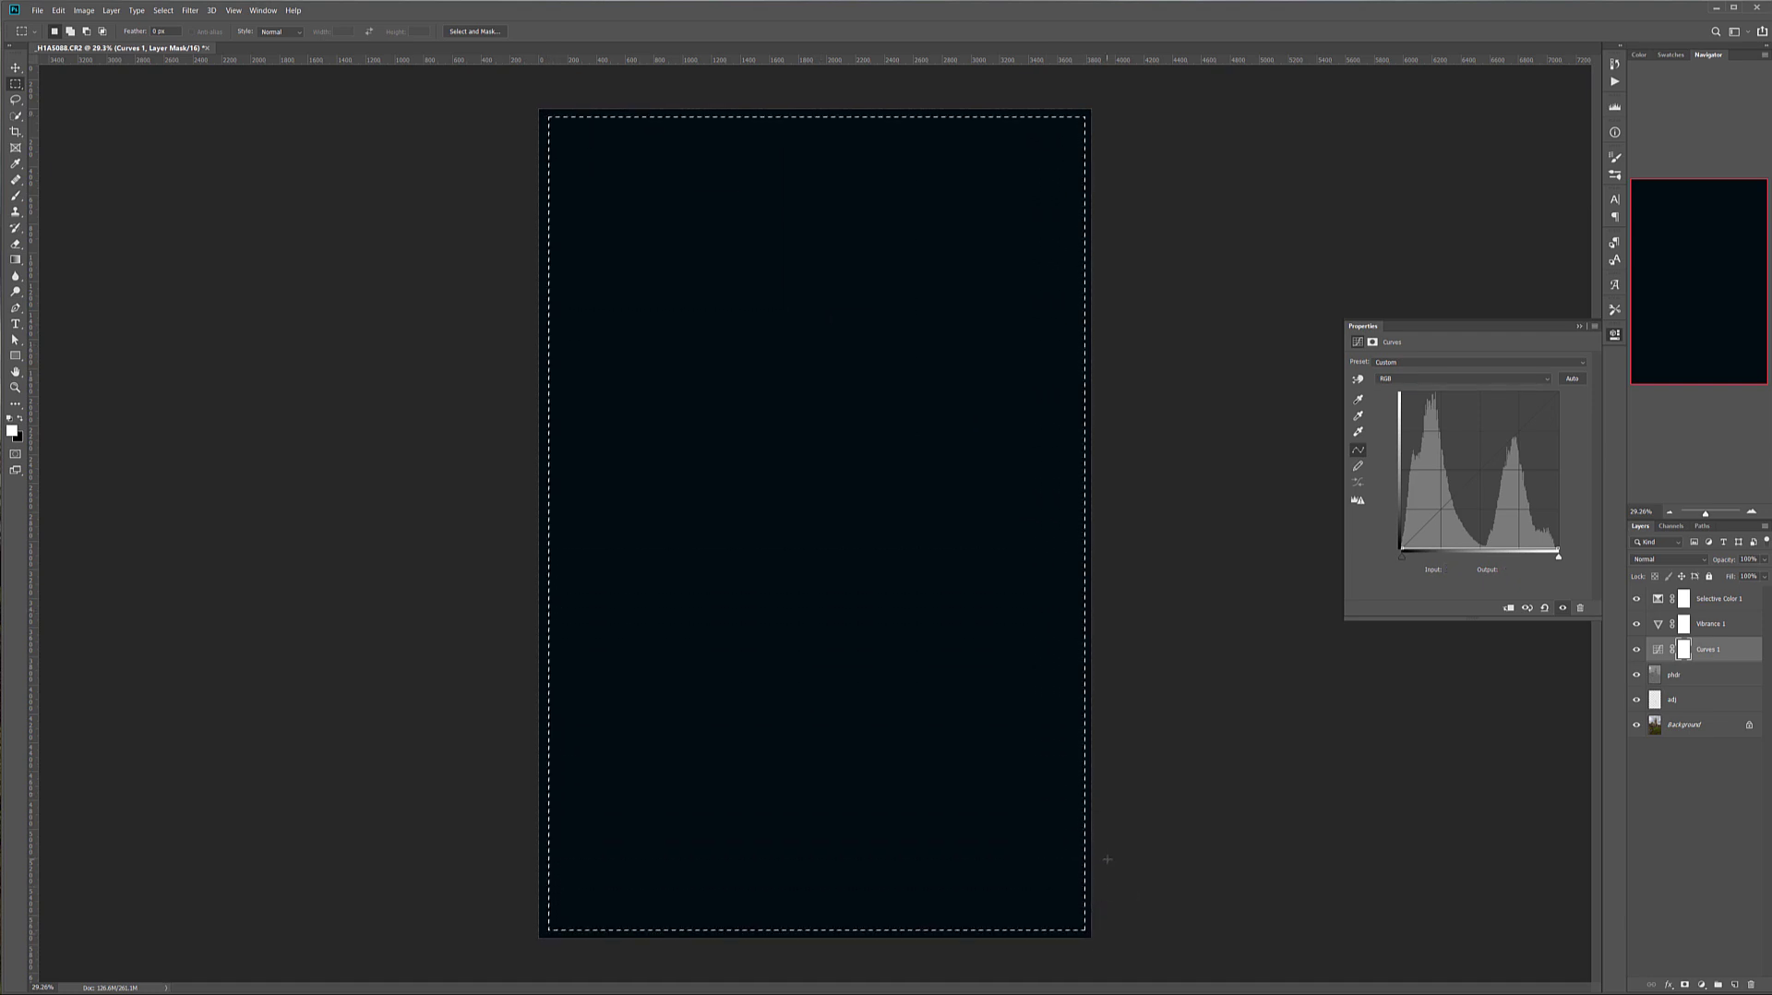
key("ctrl+i")
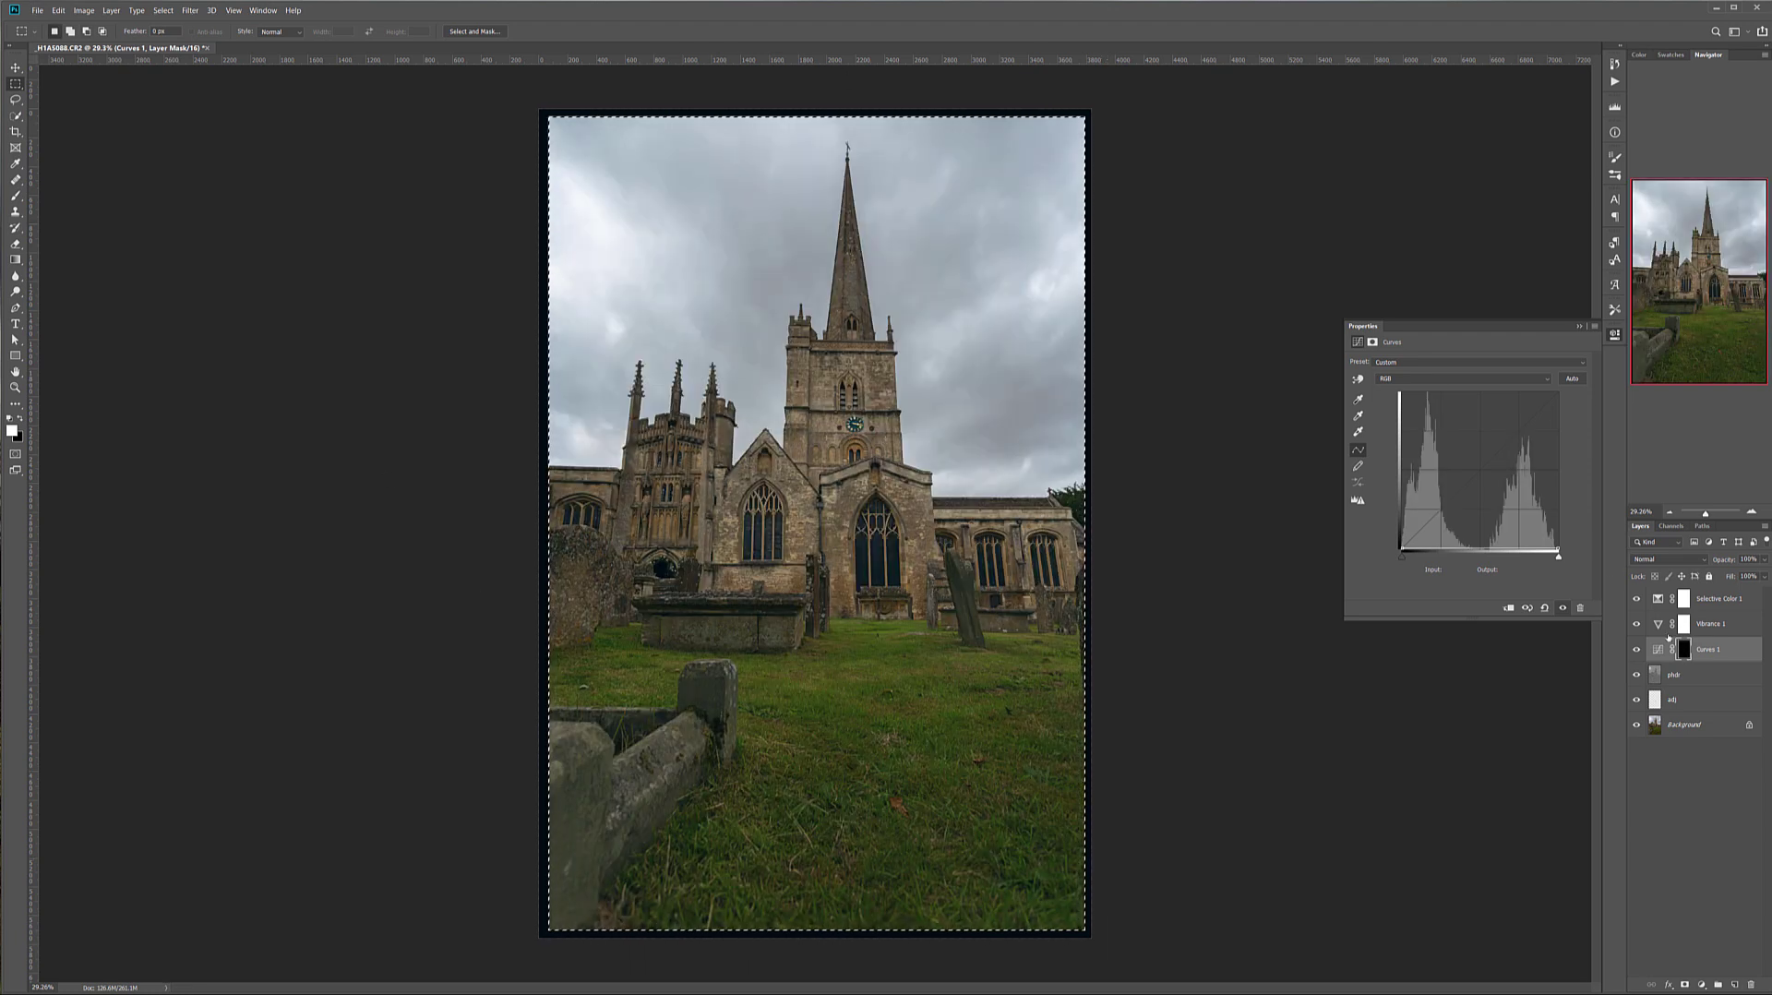
key("ctrl+d")
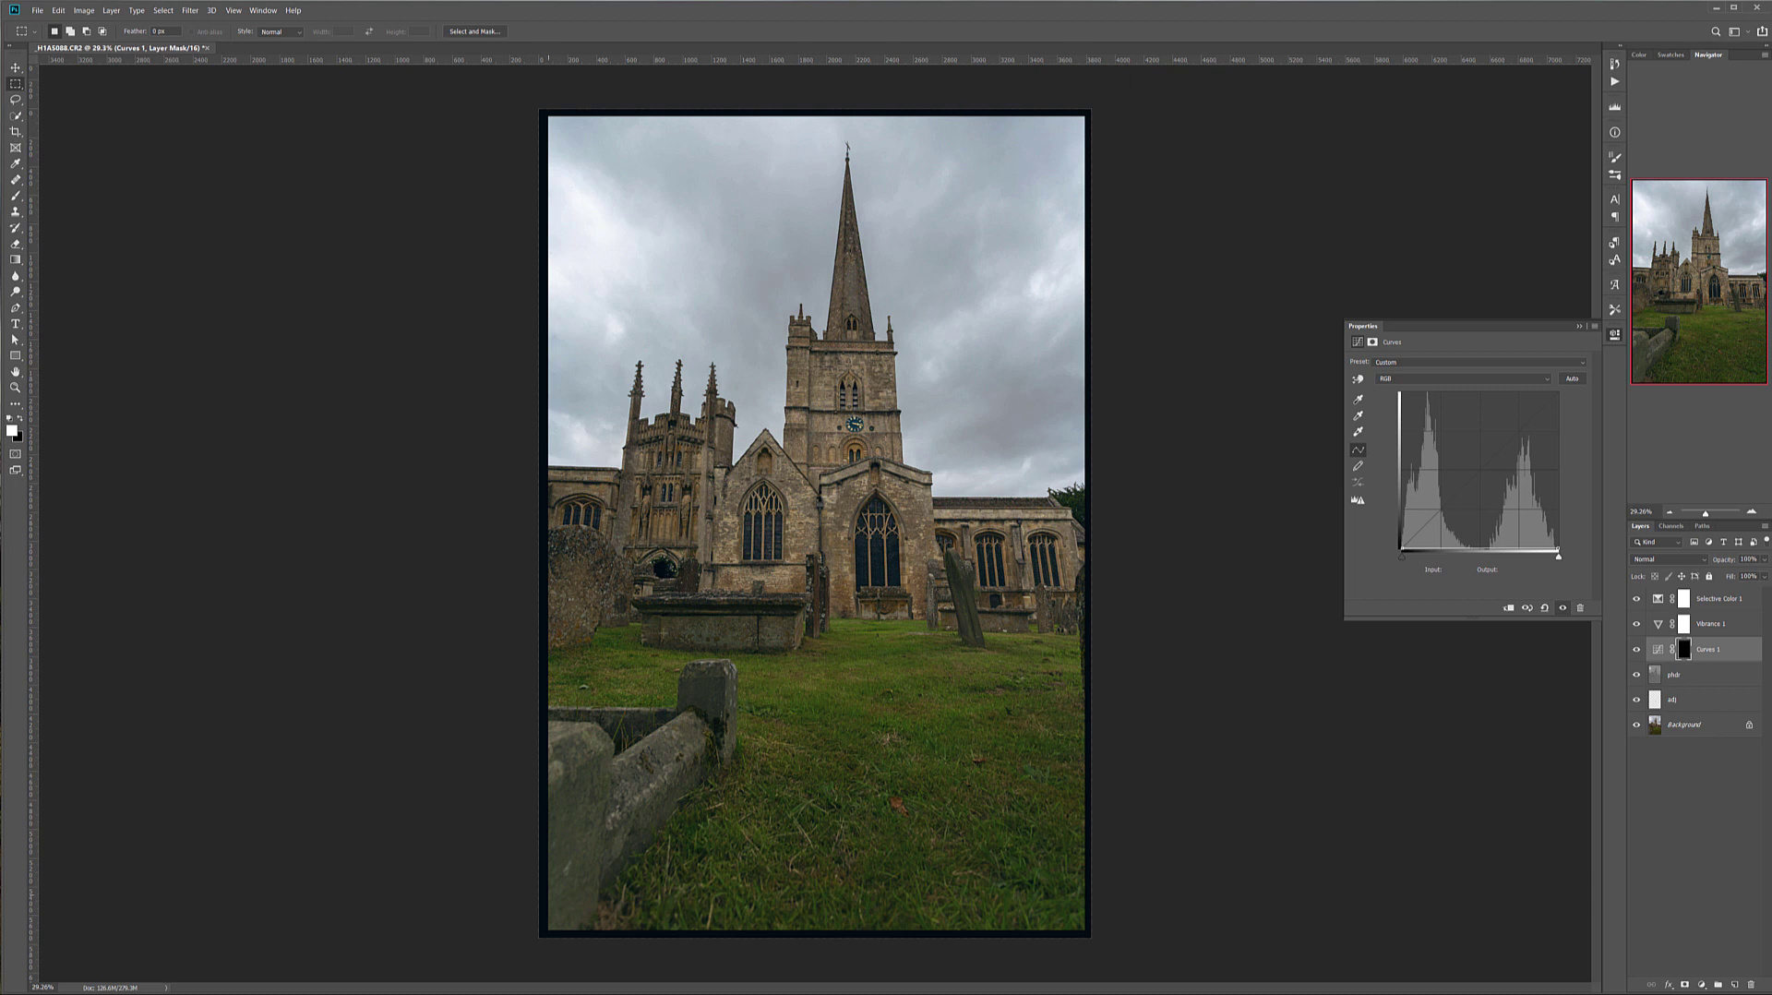
left_click(1374, 342)
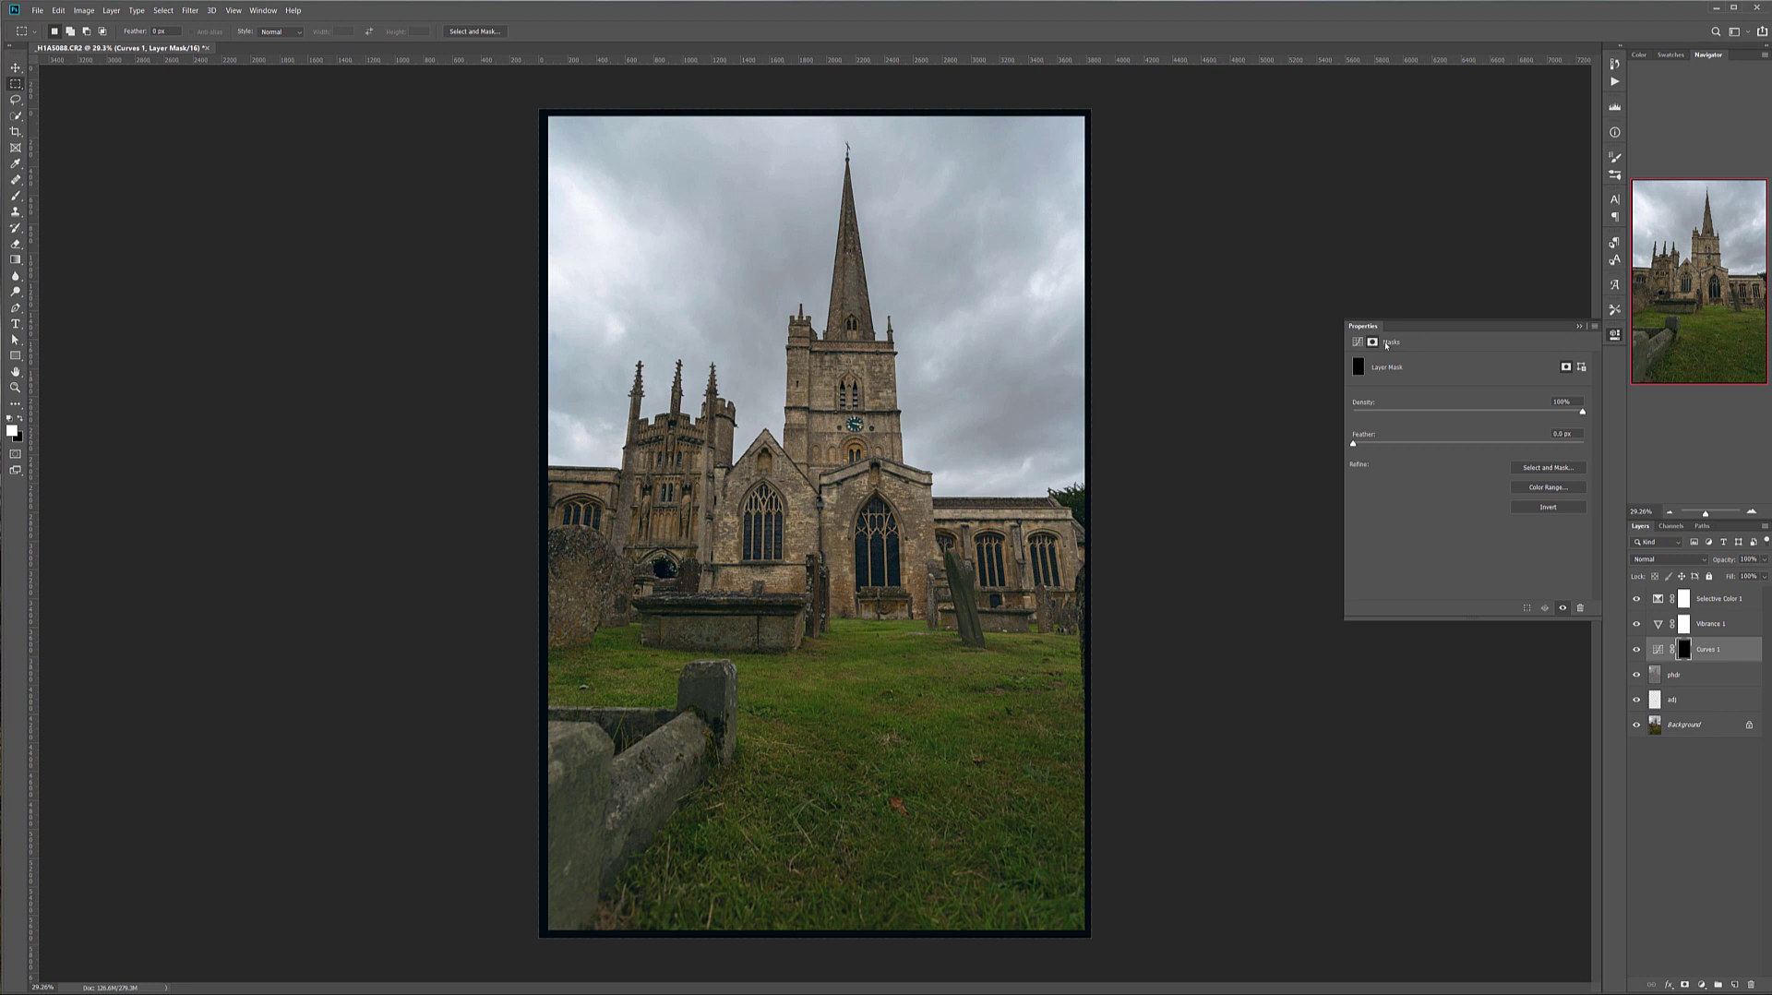
left_click_drag(1354, 445, 1547, 449)
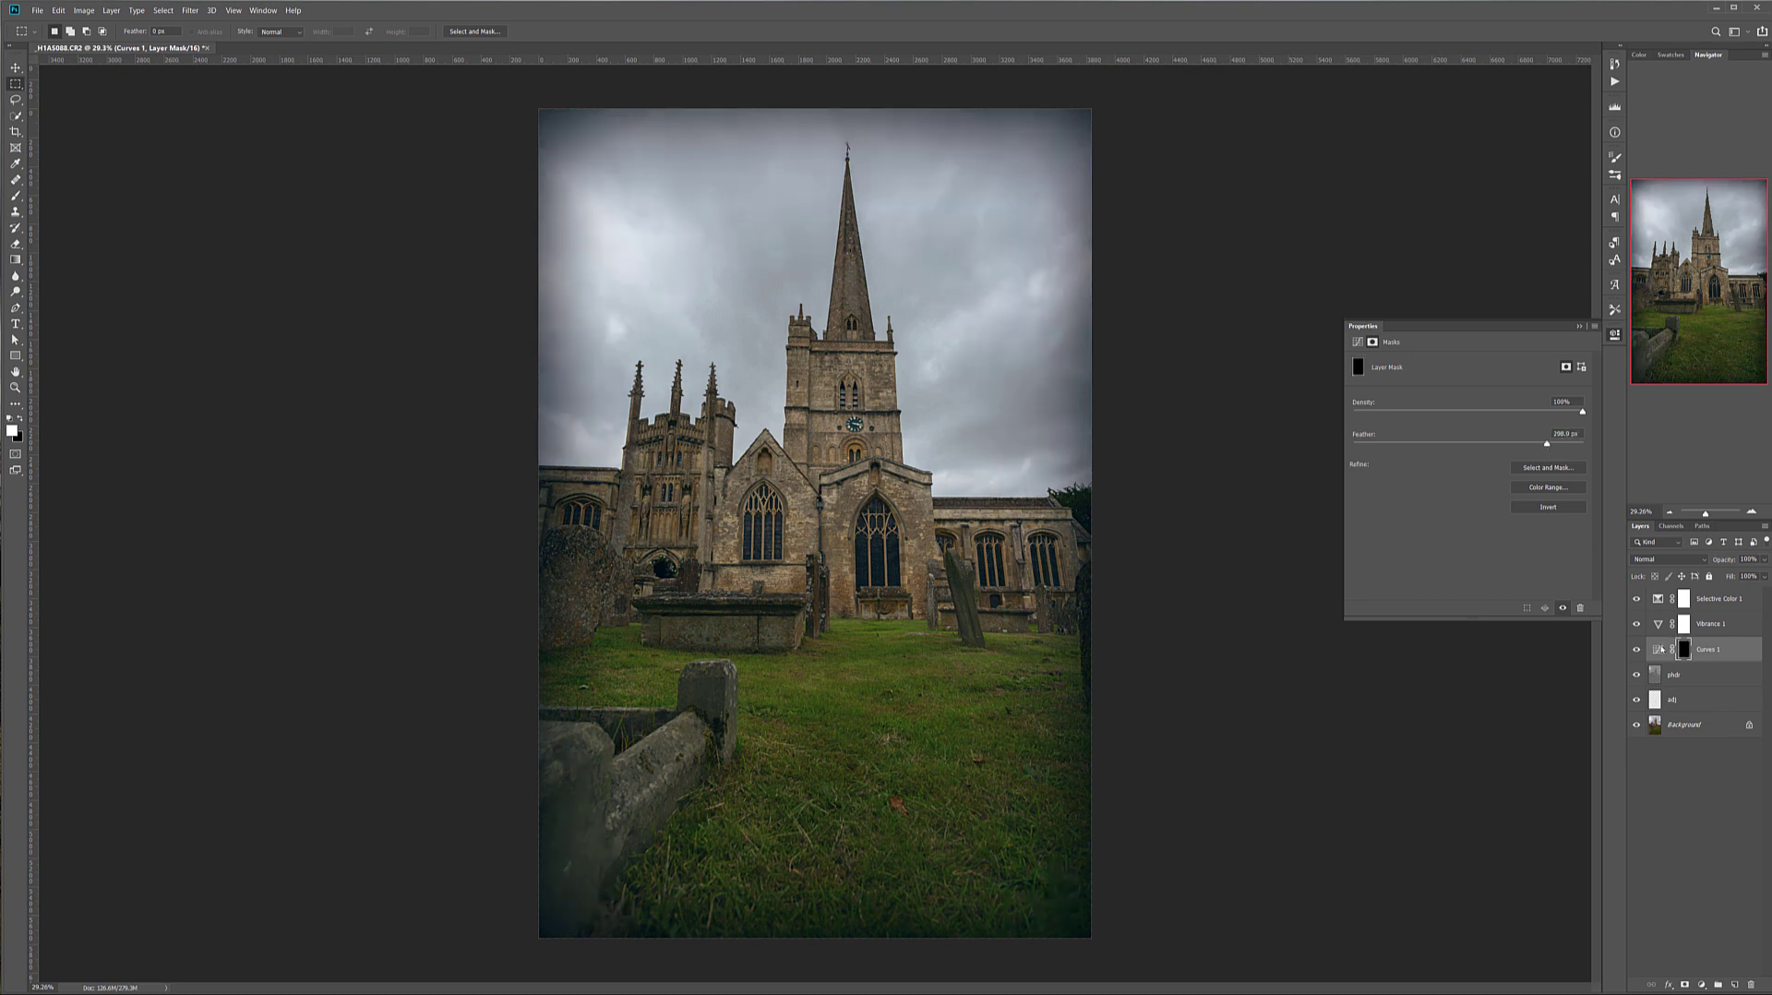
Set the vignette Curves layer's blend mode to Soft Light and adjust its opacity.
left_click(1358, 341)
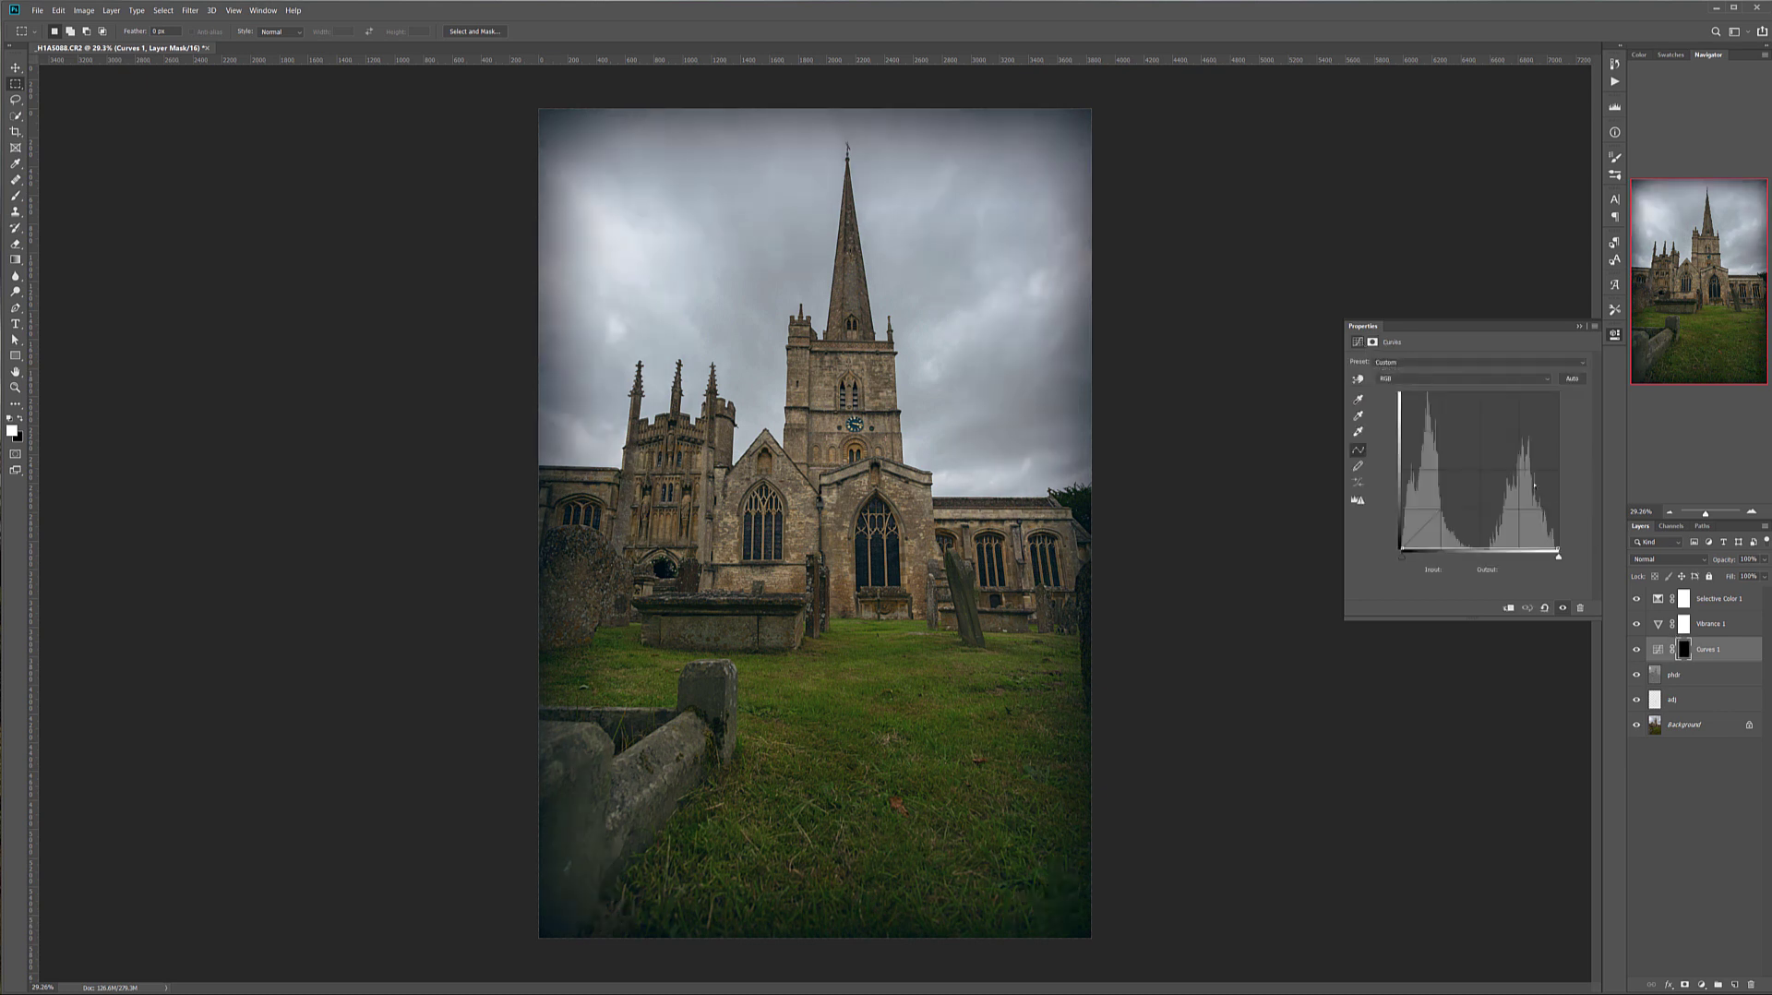
left_click_drag(1402, 556, 1679, 675)
left_click(1696, 560)
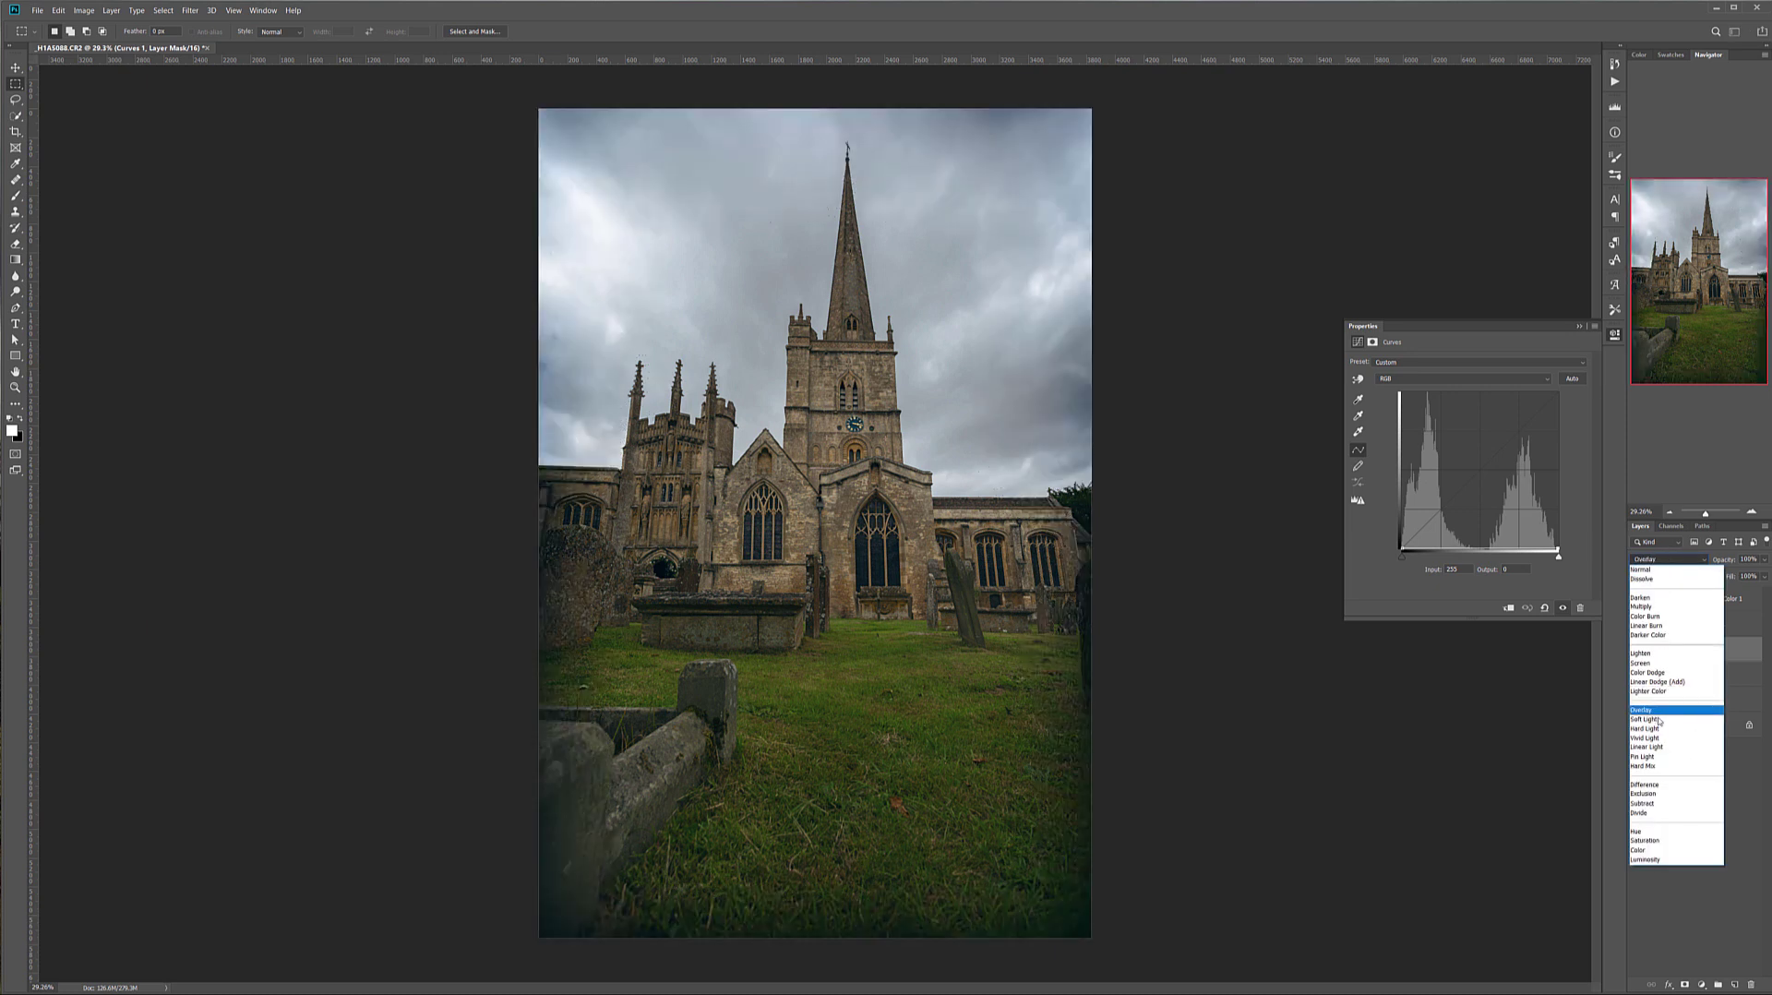
left_click(1657, 720)
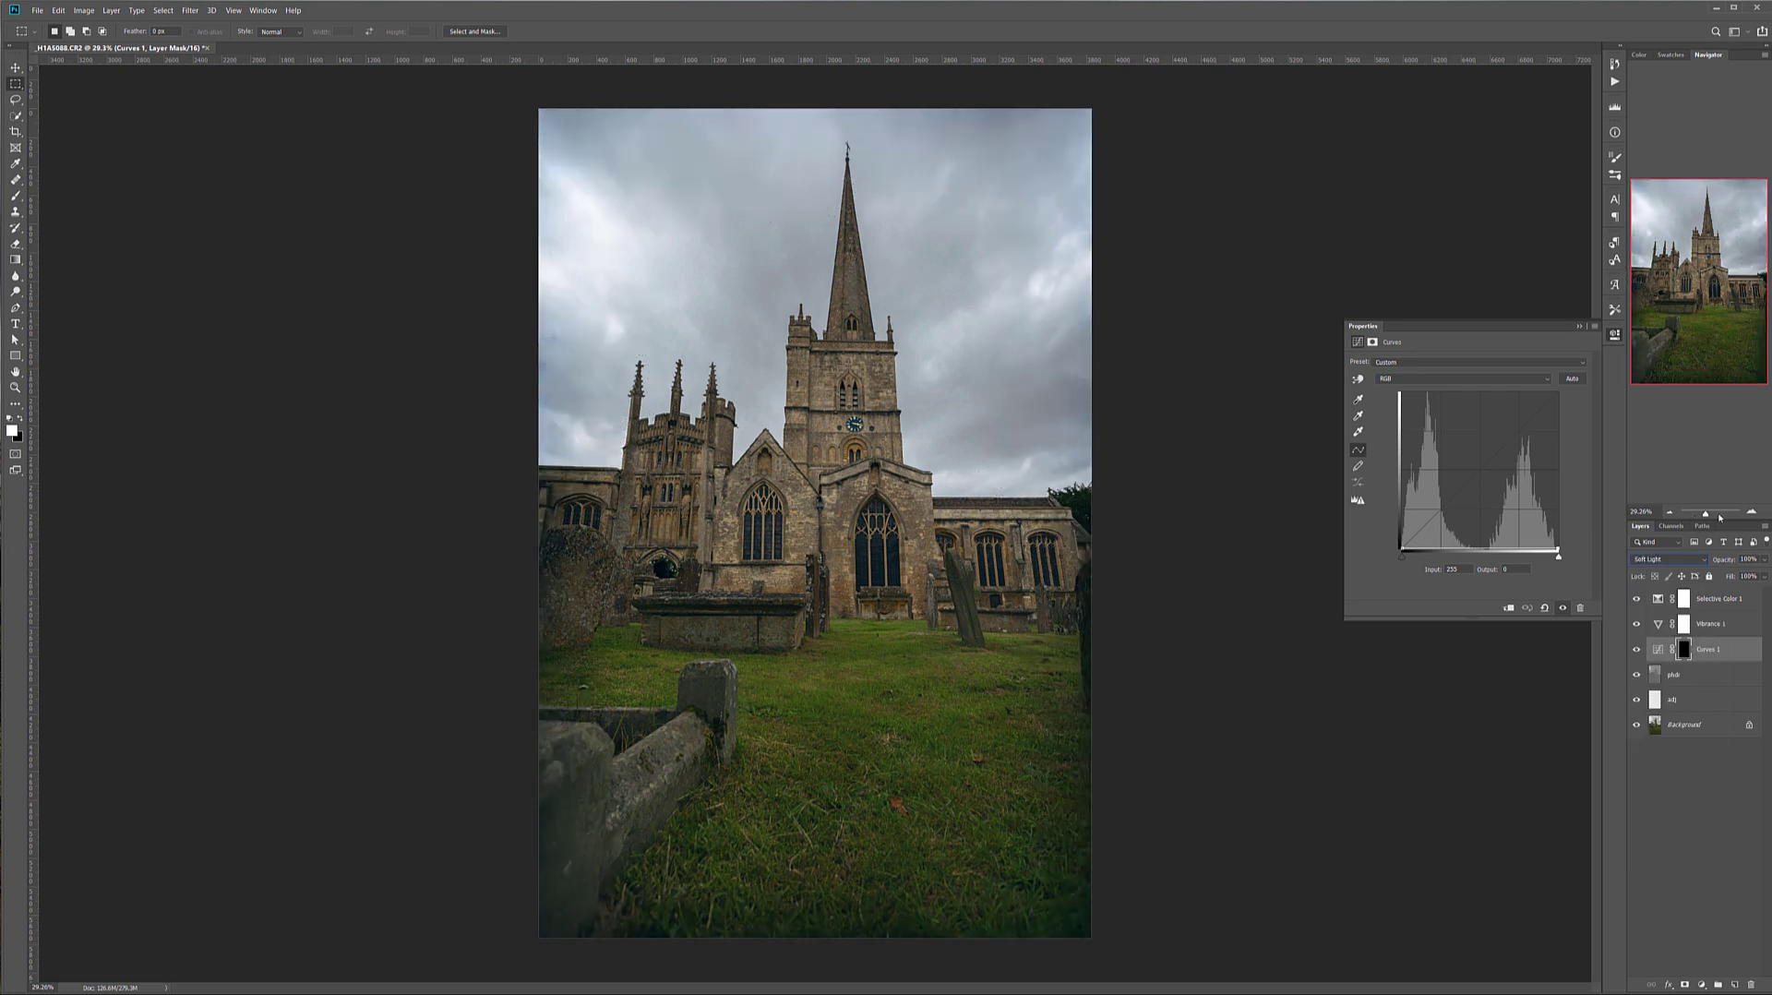
left_click(1762, 561)
left_click_drag(1712, 576, 1739, 574)
Select the layers from Selective Color down to adj, and rename the unedited photo's layer at the top of the stack original.
left_click(1719, 600)
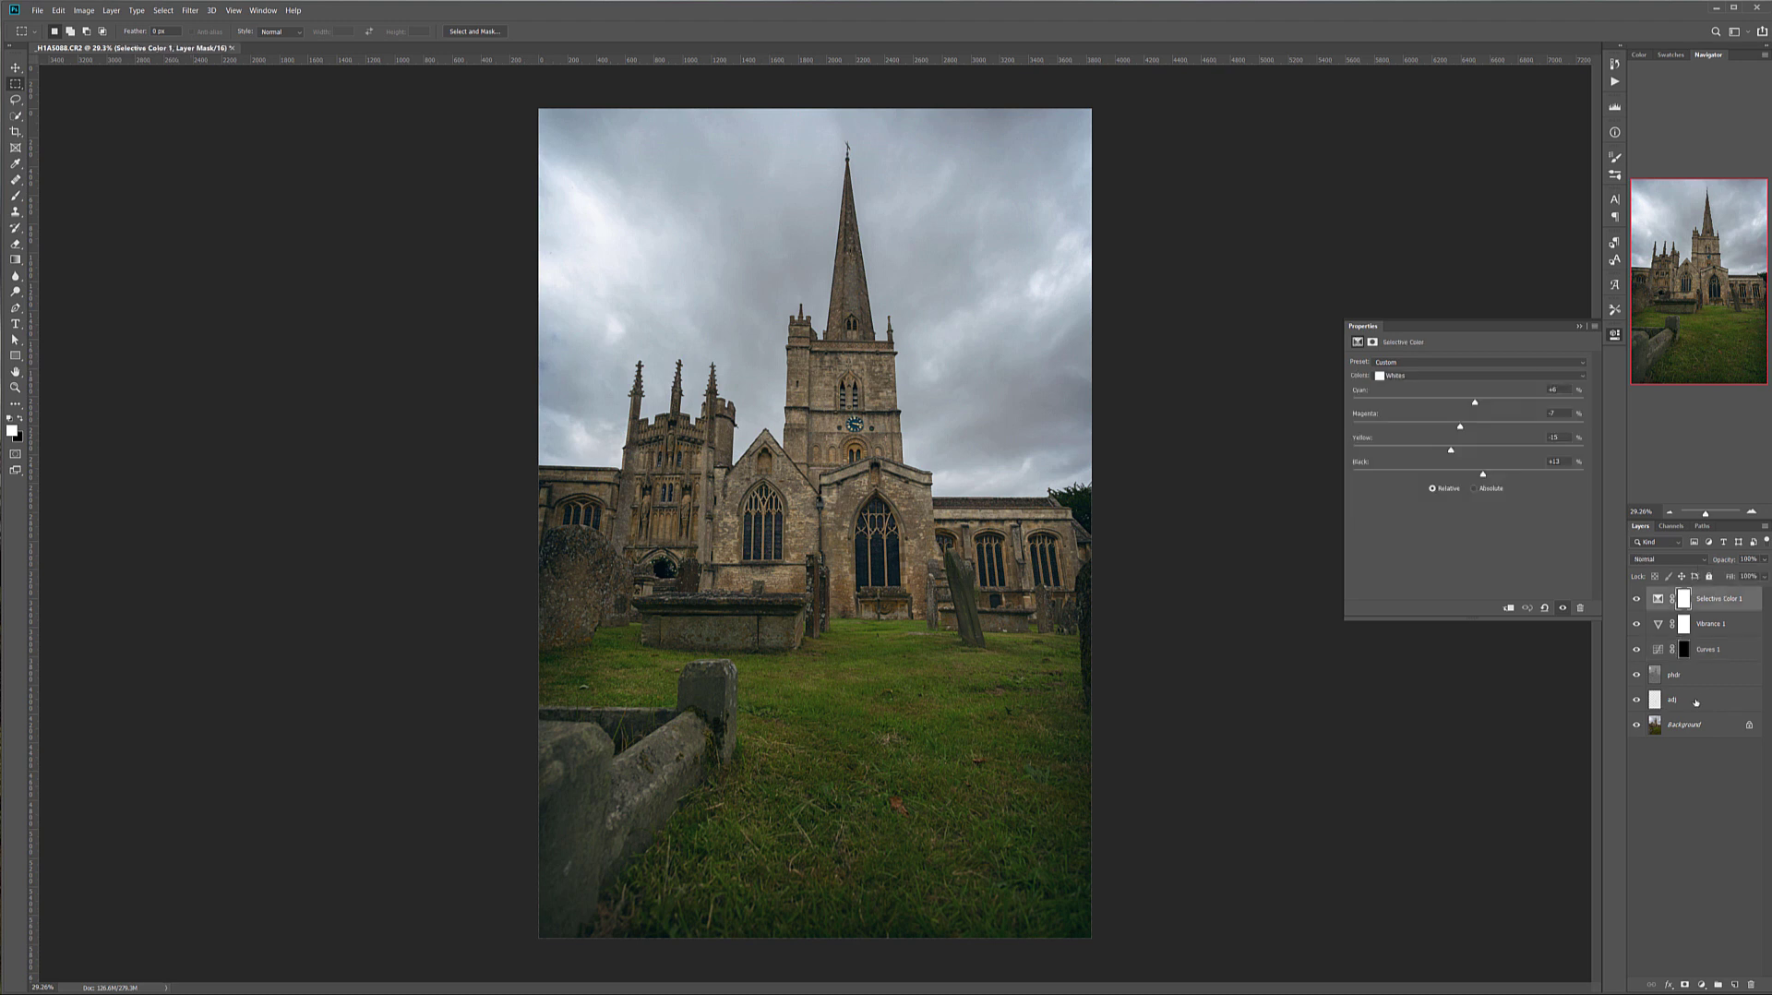
left_click(1698, 701, "shift")
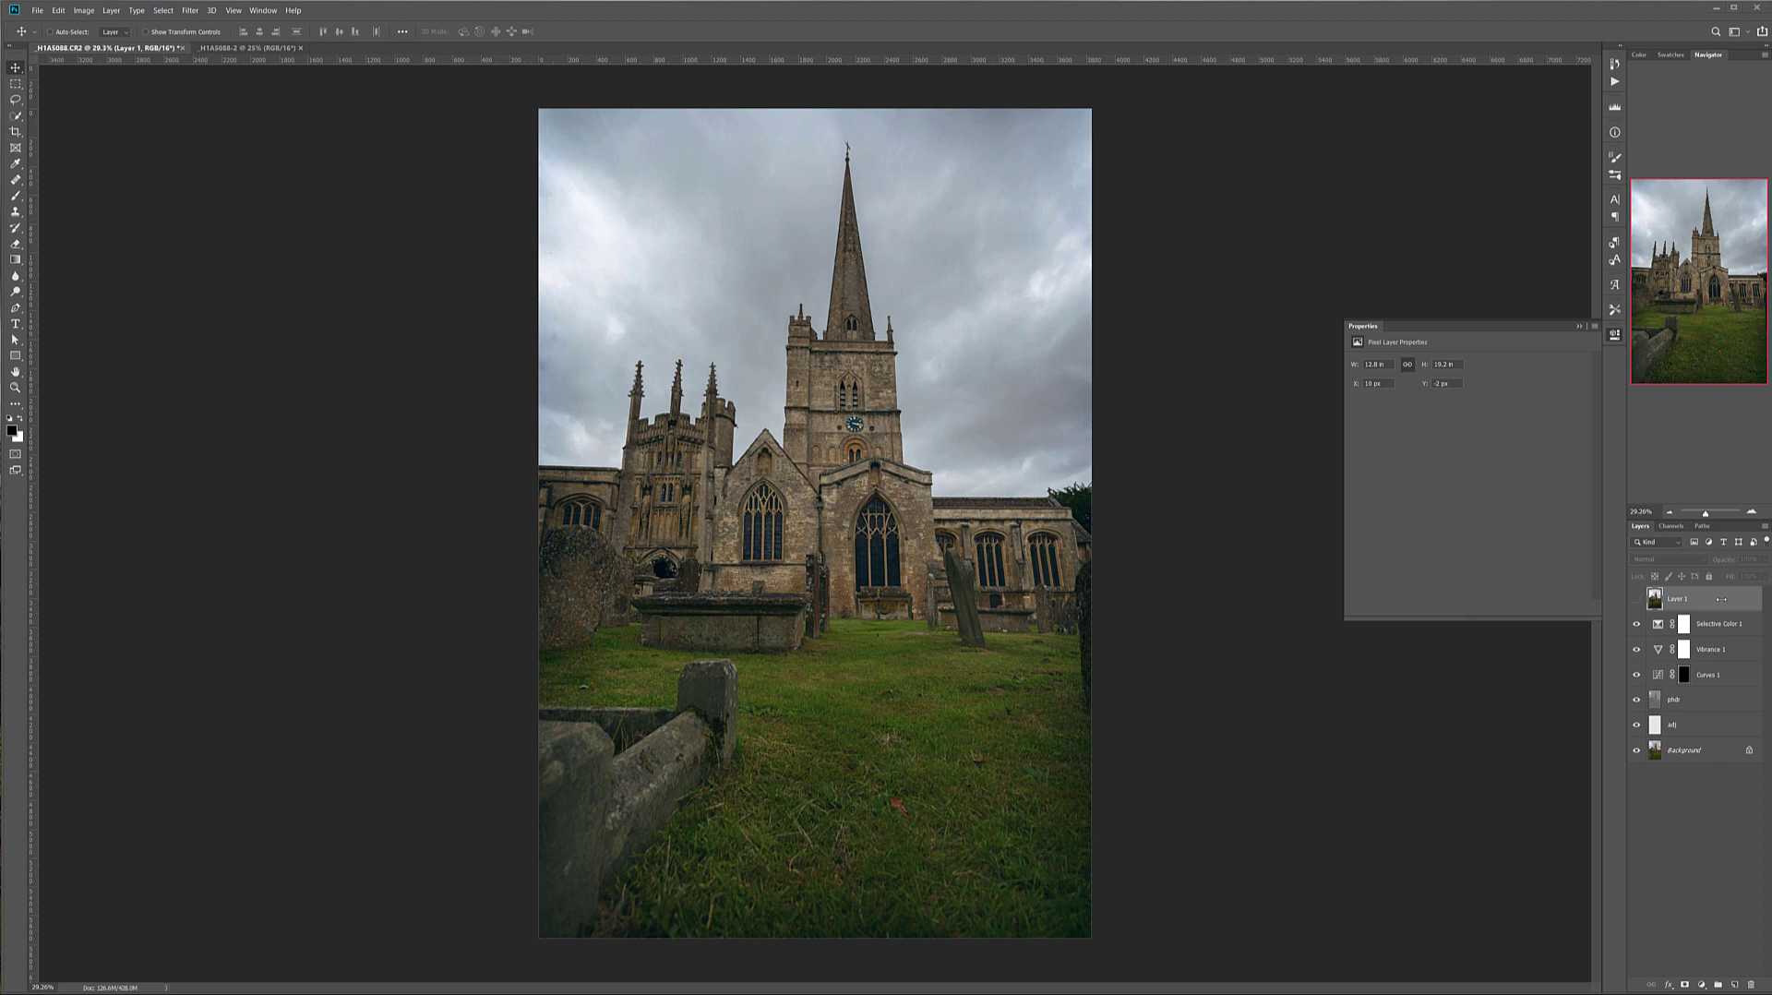
double_click(1678, 599)
type("d")
type("riginal")
key("Return")
Compare the finished edit with the unedited photo by repeatedly showing and hiding the original layer.
left_click(1637, 599)
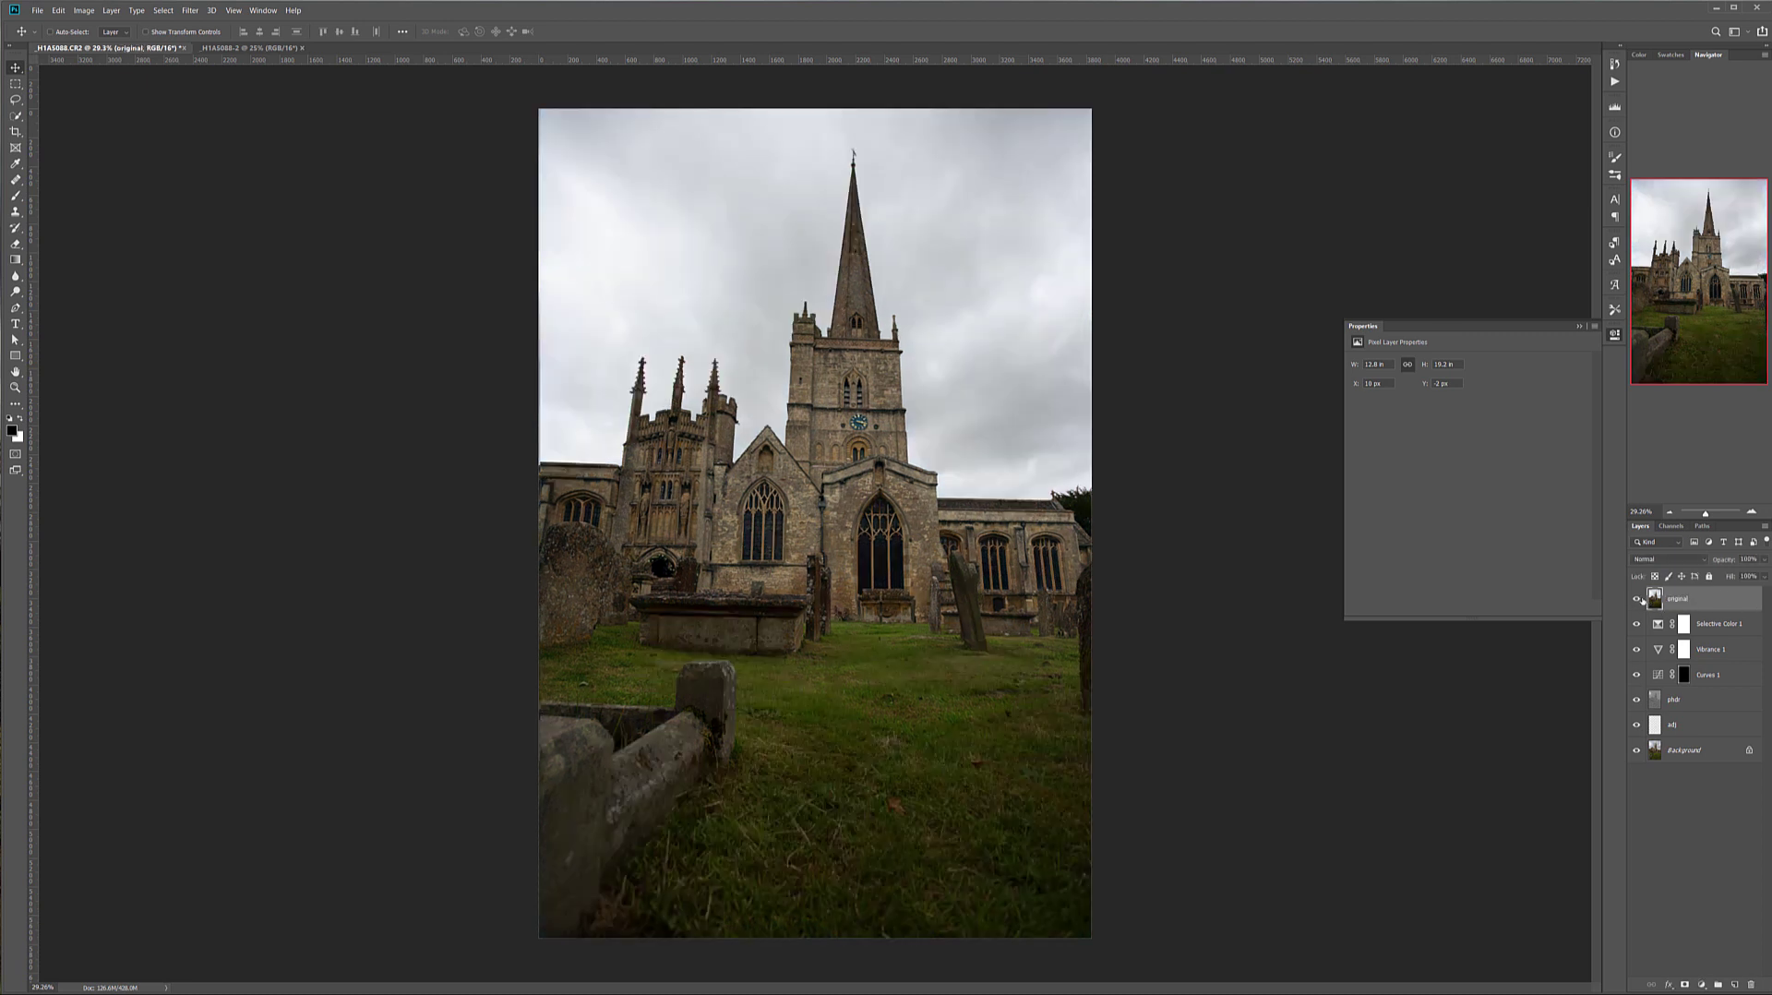
left_click(1637, 599)
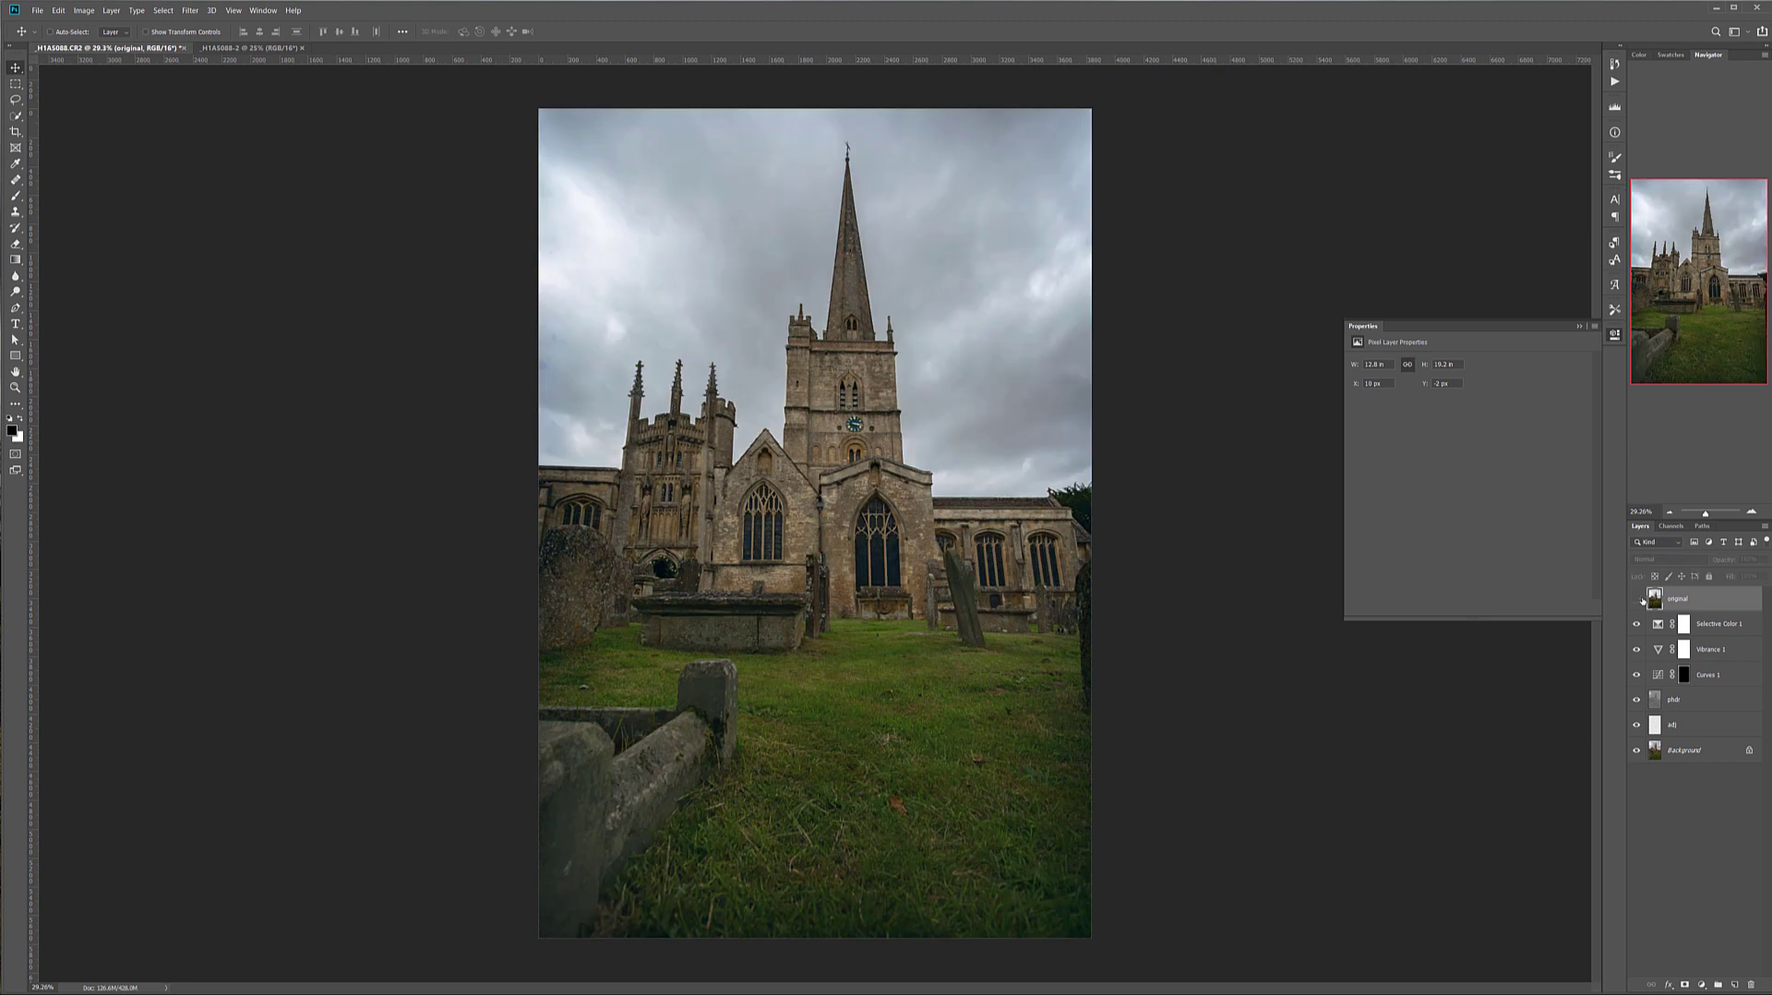
left_click(1637, 599)
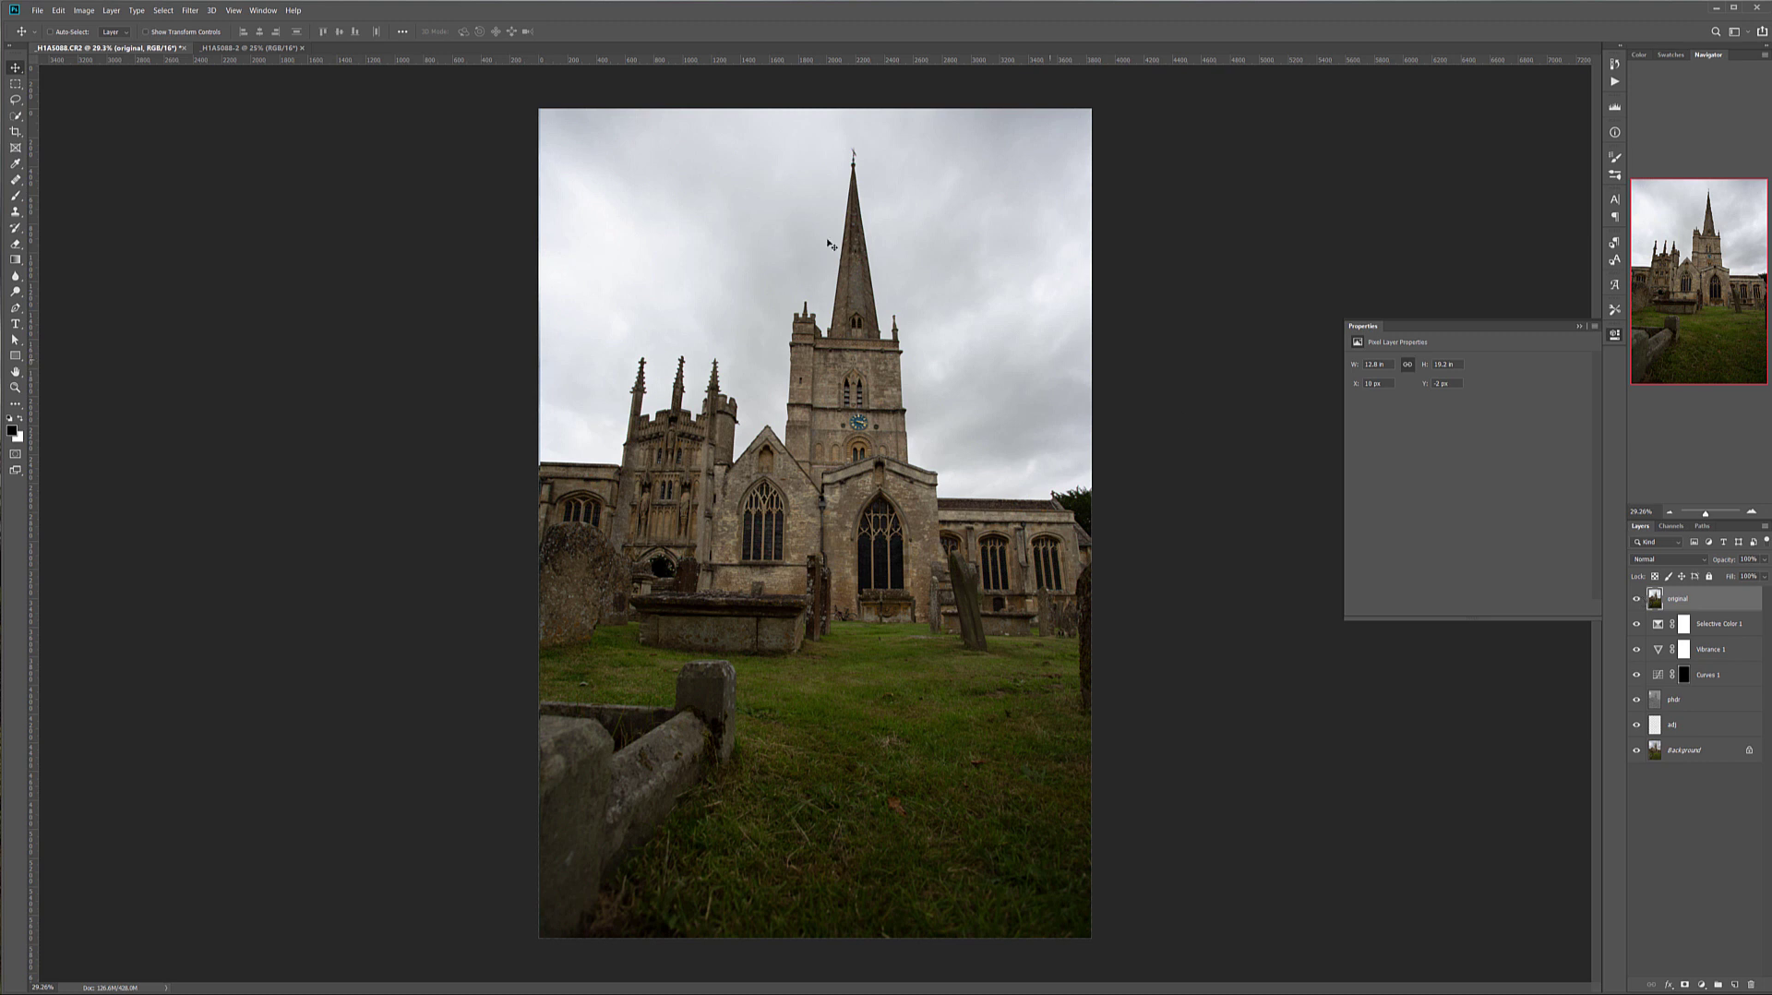
left_click(1636, 600)
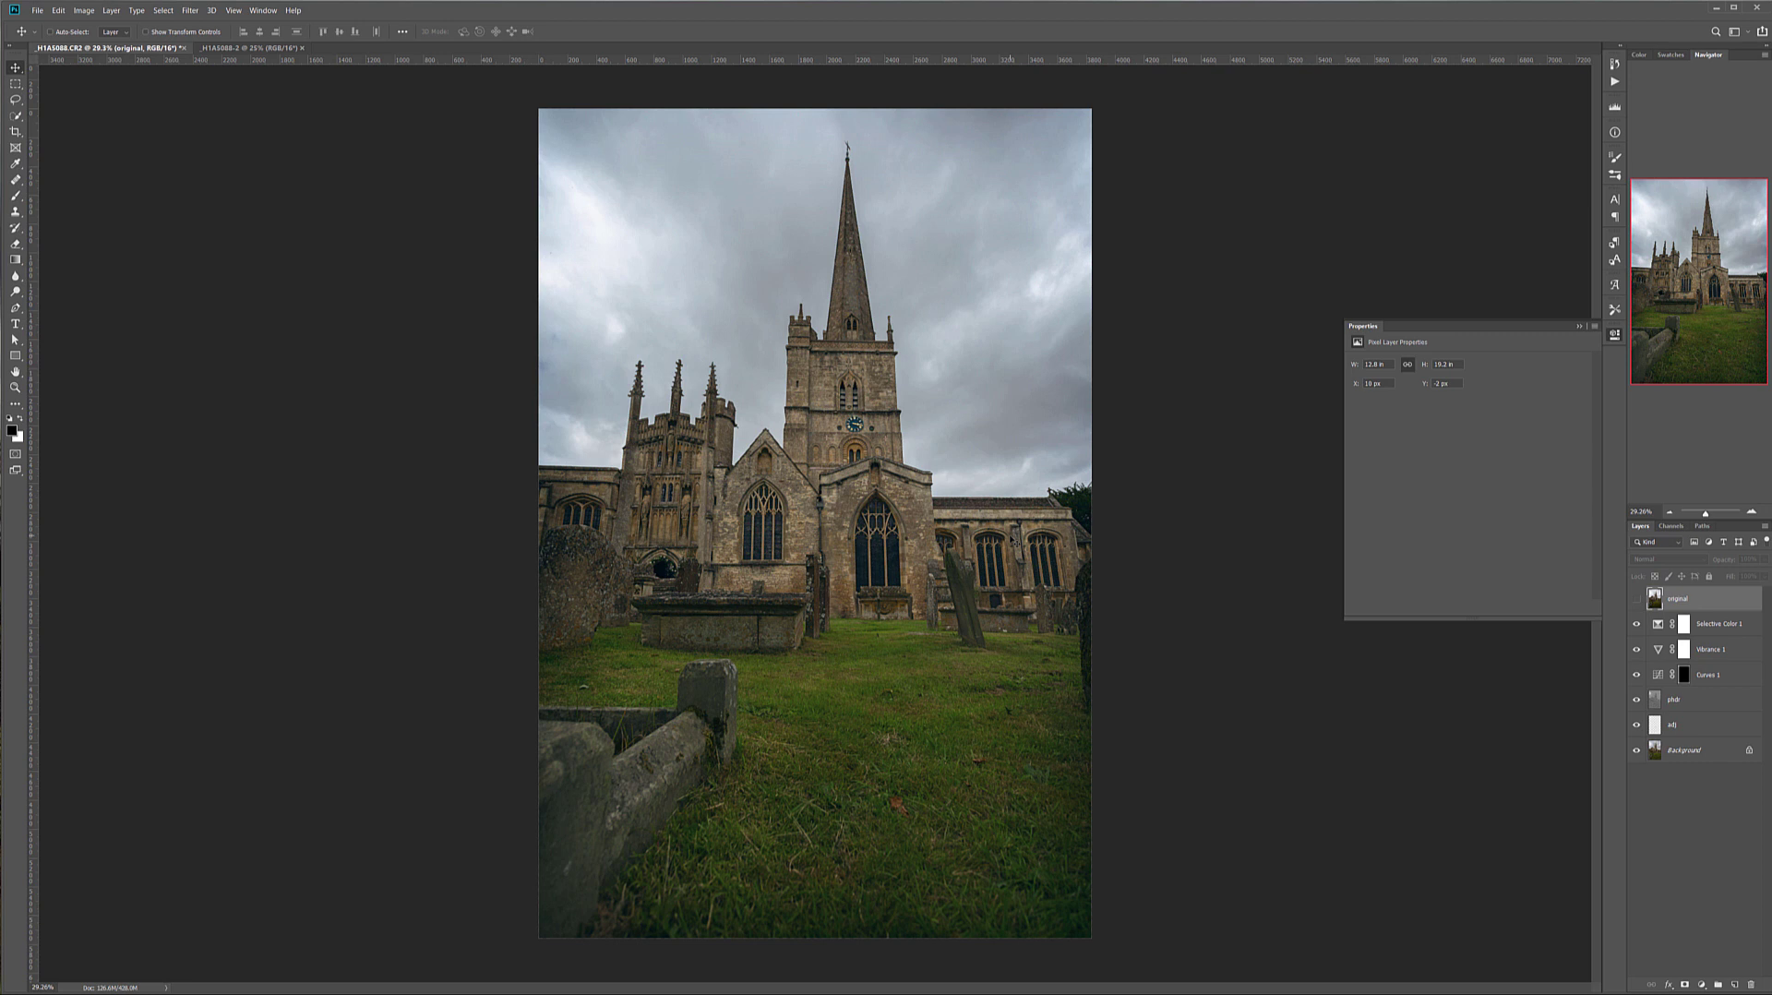
left_click(1640, 599)
left_click(1639, 599)
left_click(1639, 599)
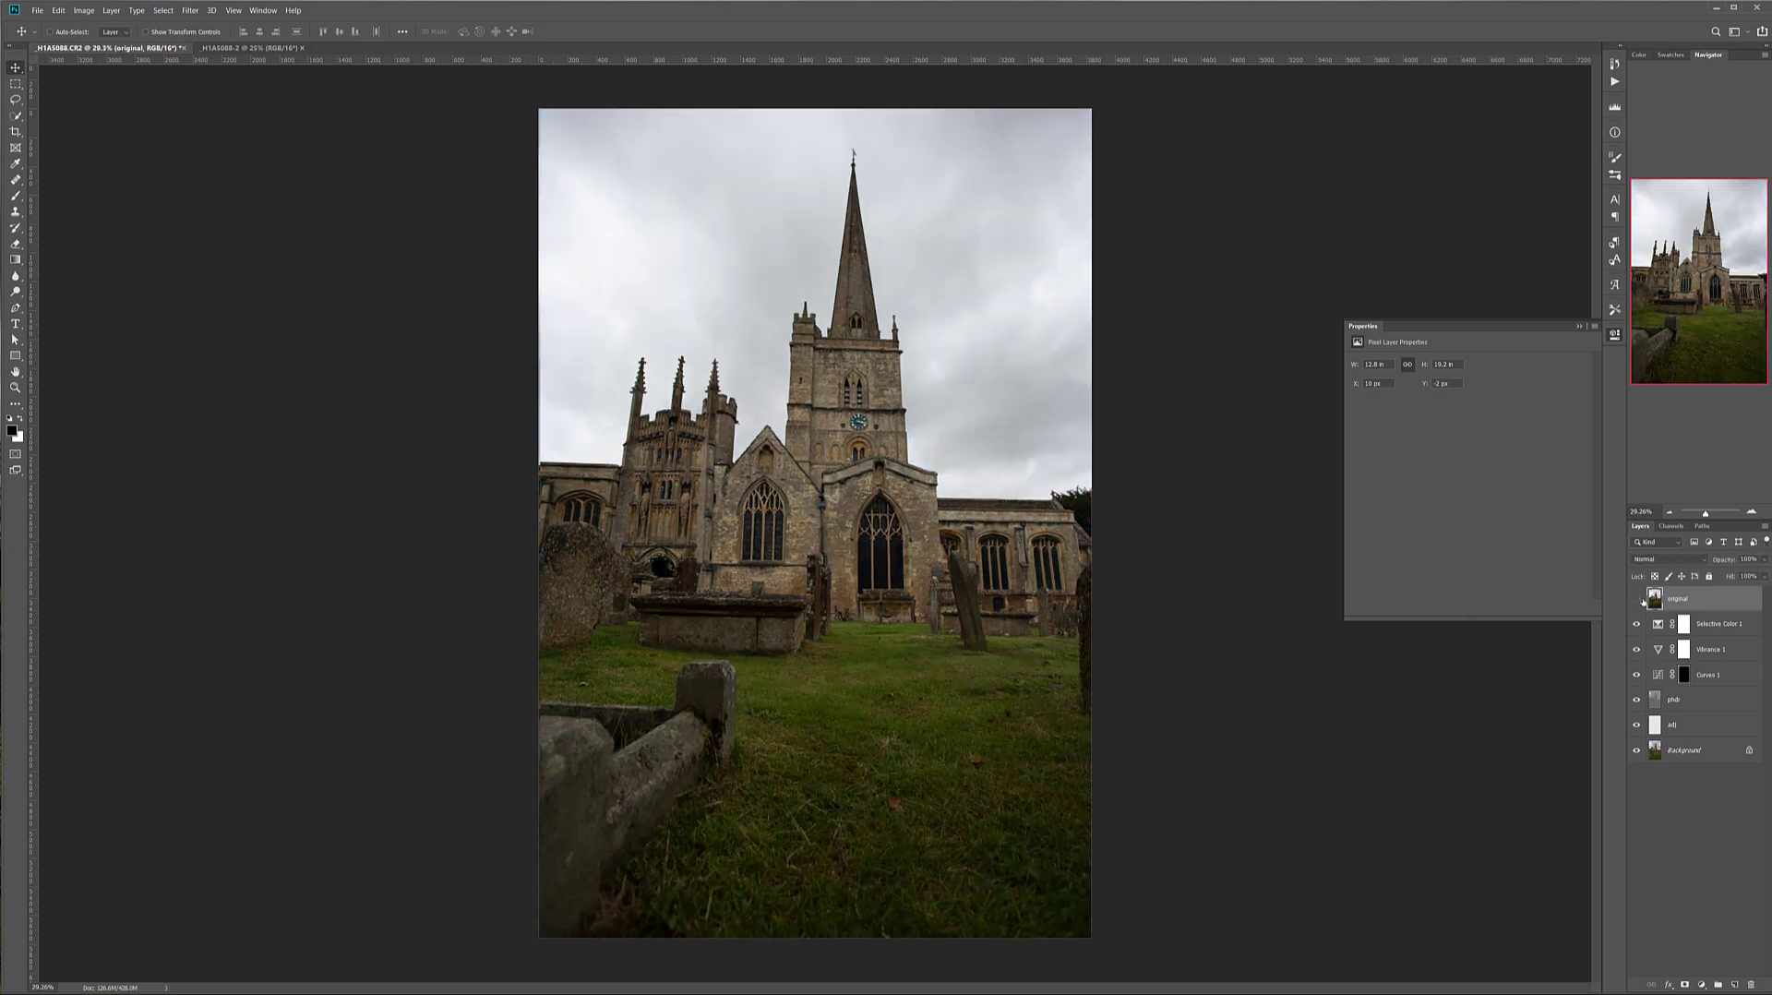
left_click(1640, 599)
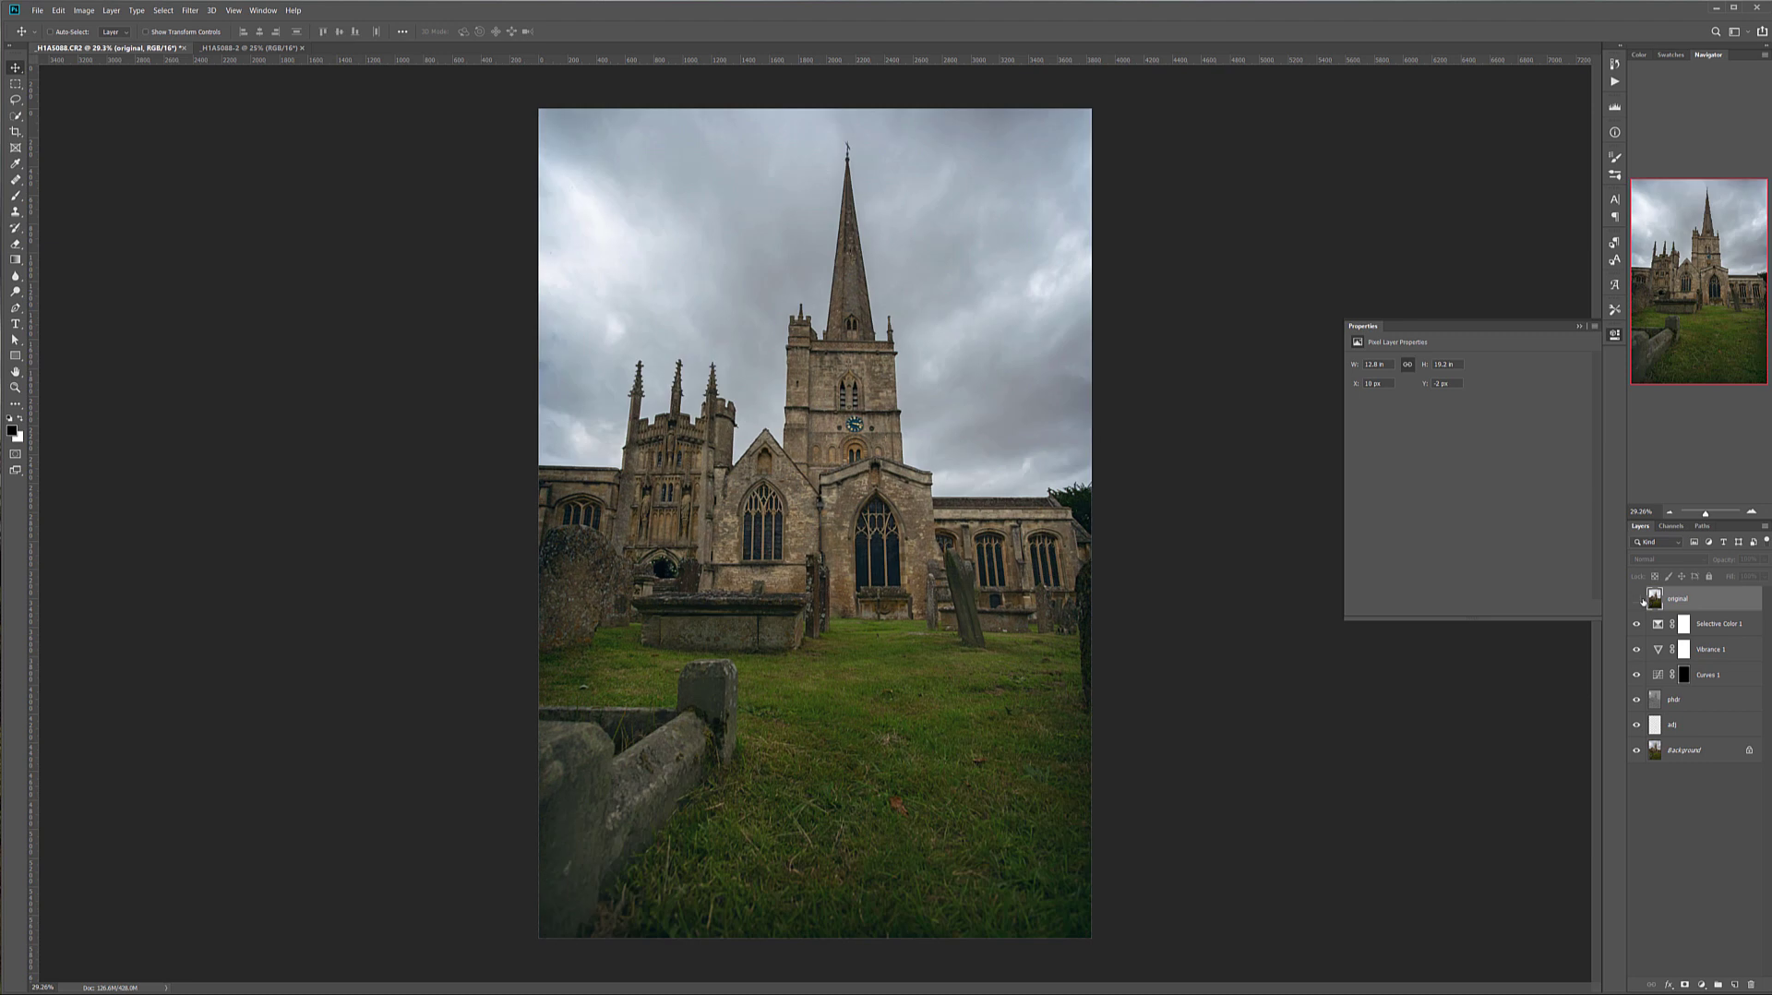